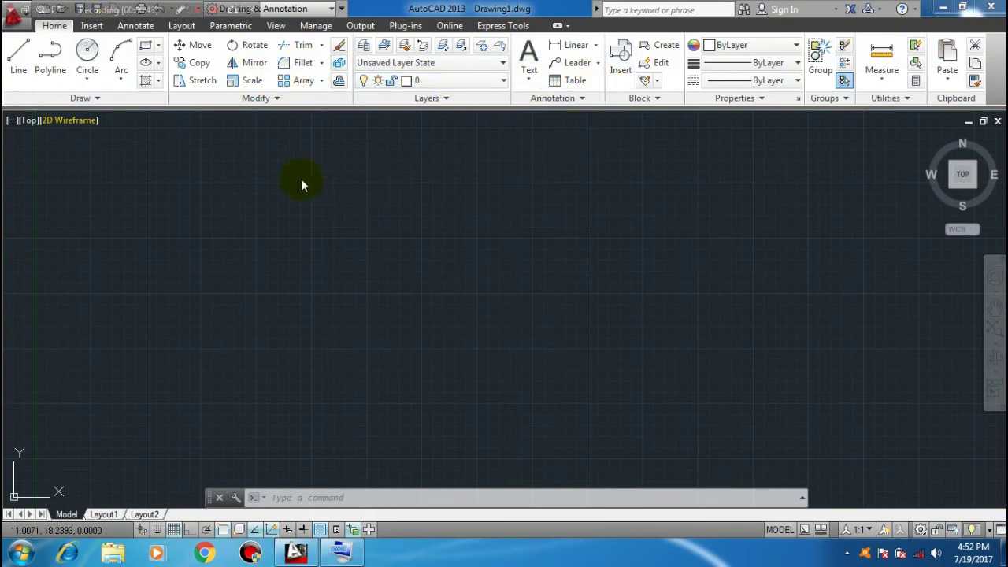
# - Expand the Draw, Modify and Layers panels to reveal their extra tools
pyautogui.click(83, 101)
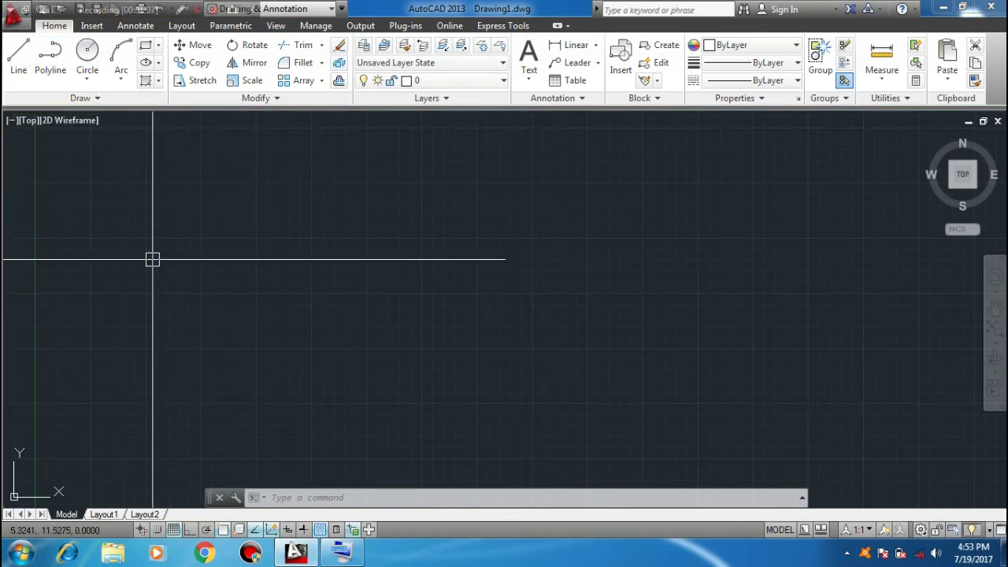
pyautogui.click(256, 102)
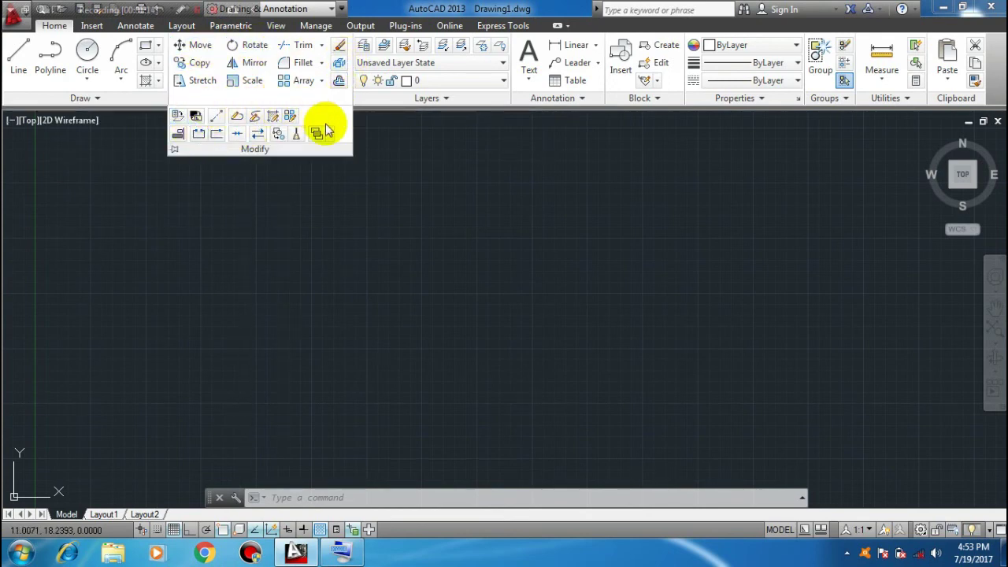
pyautogui.click(423, 97)
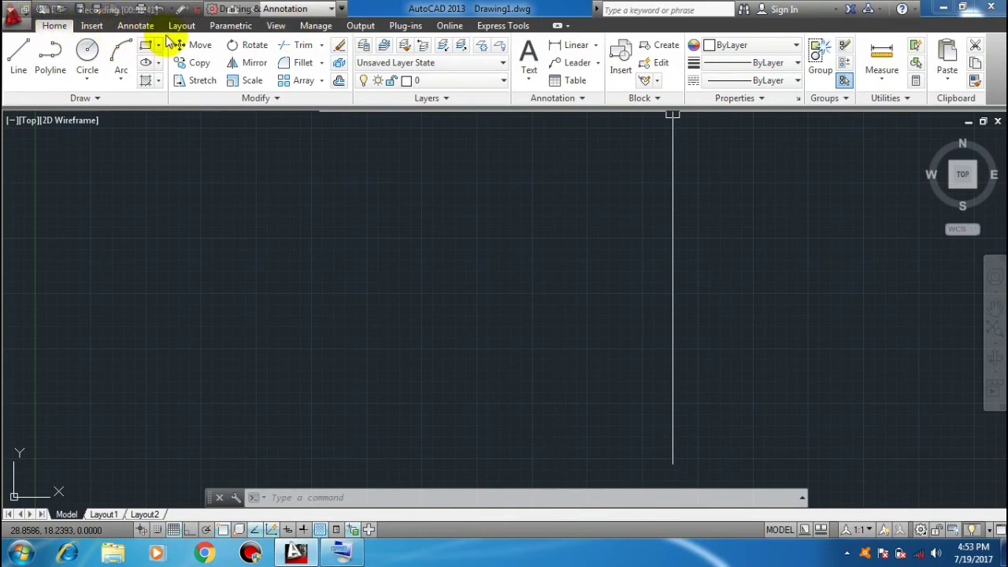
# - Look through the workspace list and the layout tab options, then dismiss them
pyautogui.click(926, 530)
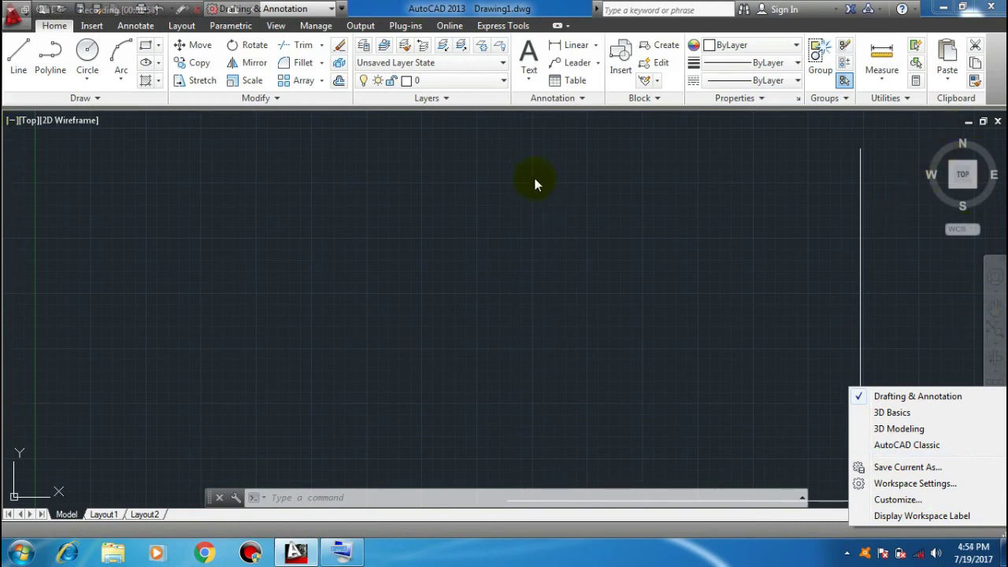
pyautogui.click(488, 6)
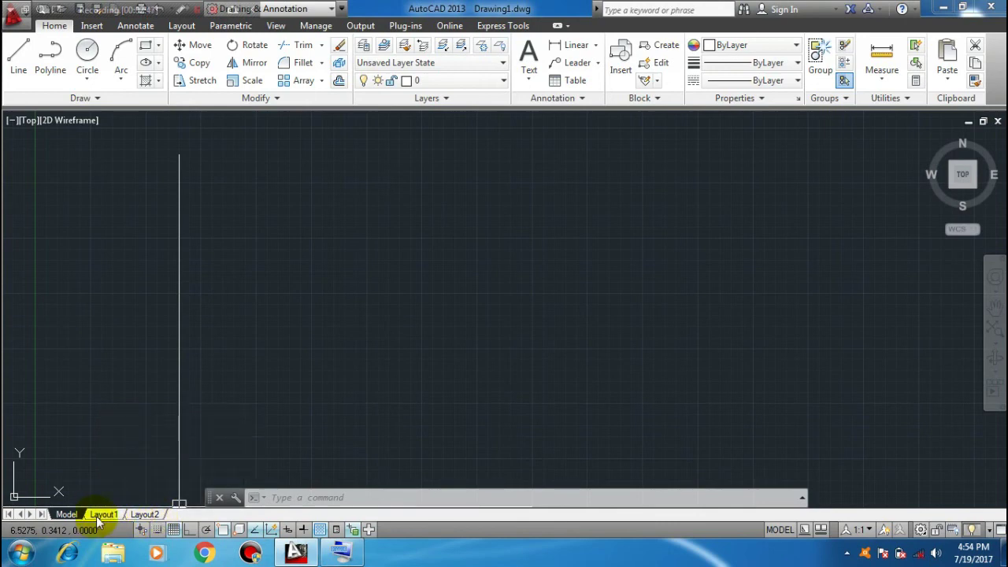
pyautogui.rightClick(148, 518)
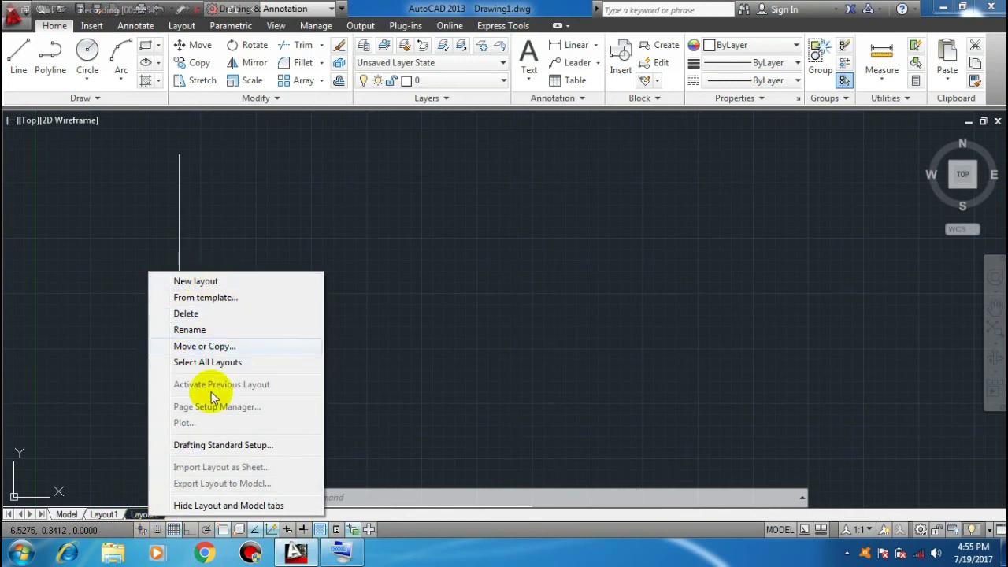
pyautogui.click(67, 516)
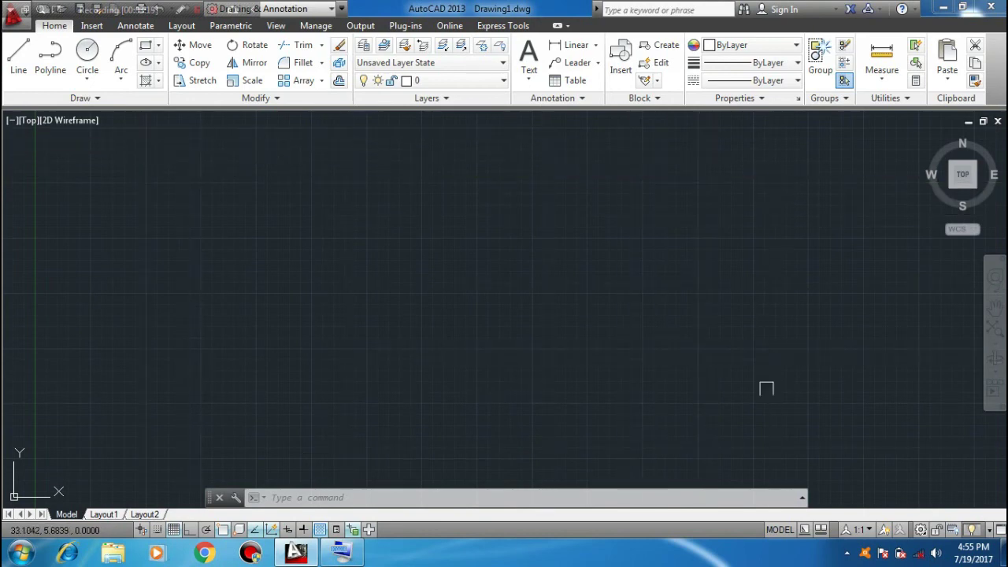
# - Pan the view so the UCS origin sits in the middle of the drawing area
pyautogui.moveTo(710, 312); pyautogui.dragTo(193, 327)
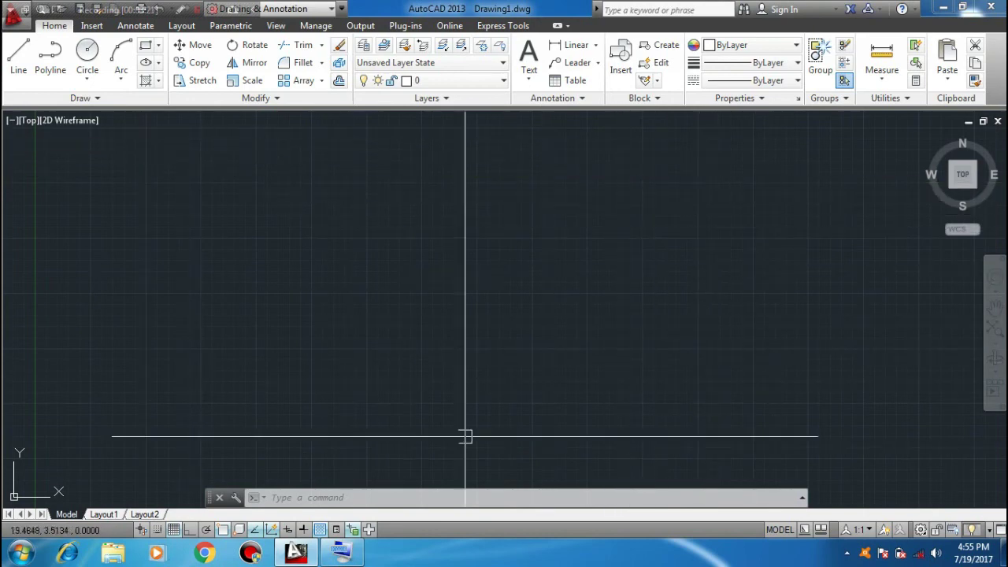
pyautogui.moveTo(193, 332); pyautogui.dragTo(293, 374, button='middle')
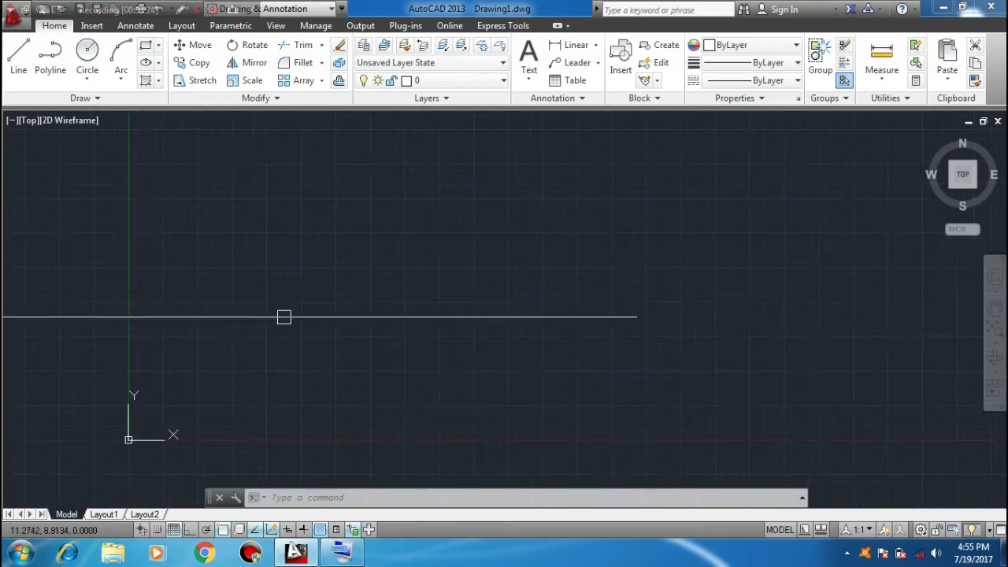
pyautogui.moveTo(396, 423); pyautogui.dragTo(367, 383, button='middle')
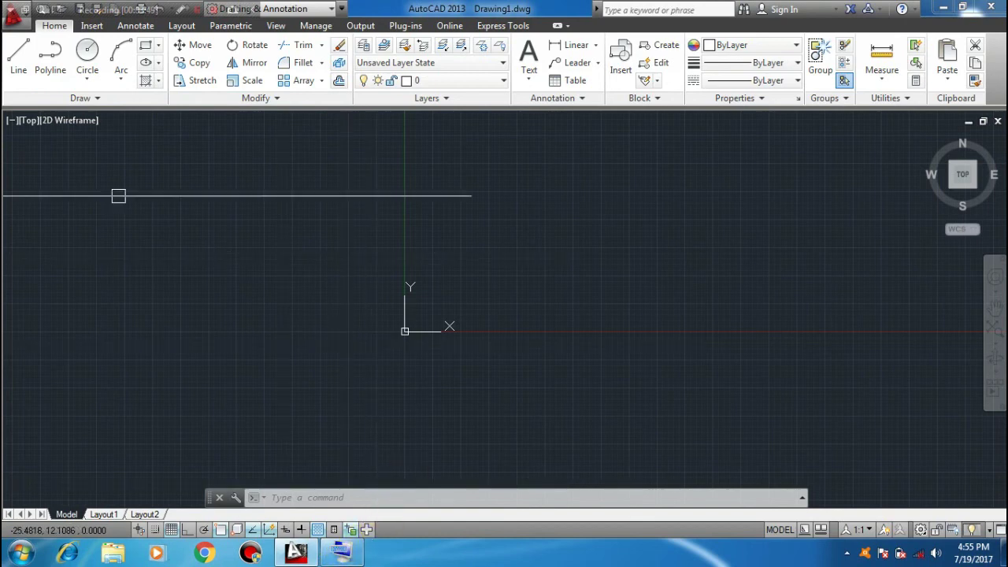
# - Draw a five-segment zigzag line chain through six picked points right of and below the origin
pyautogui.click(18, 63)
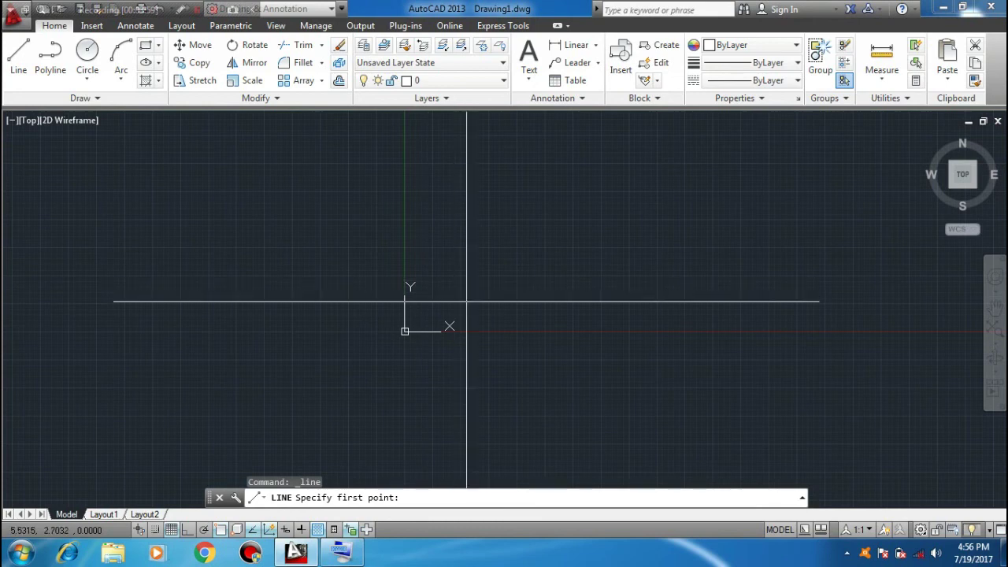
pyautogui.click(499, 254)
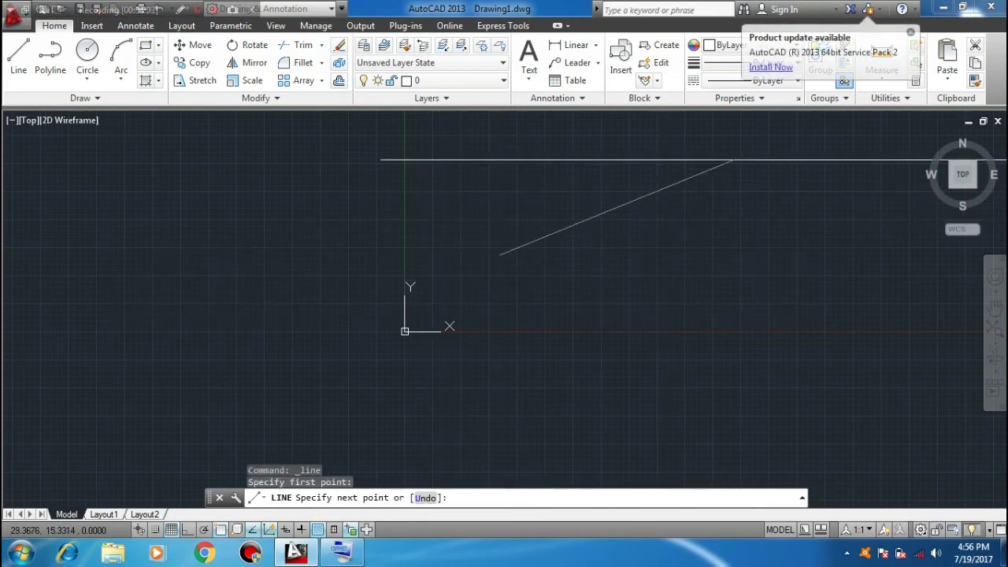
pyautogui.click(850, 164)
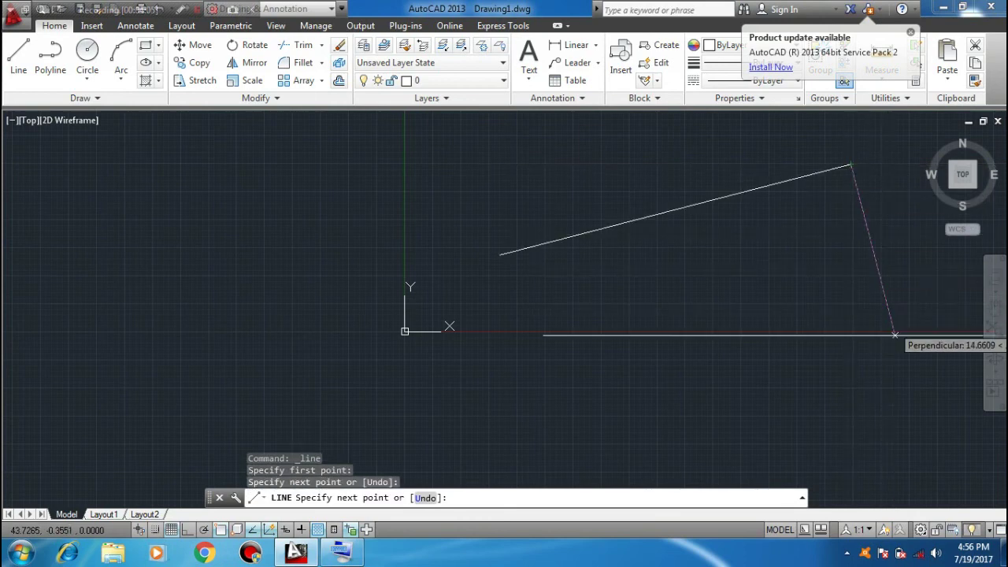
pyautogui.click(926, 356)
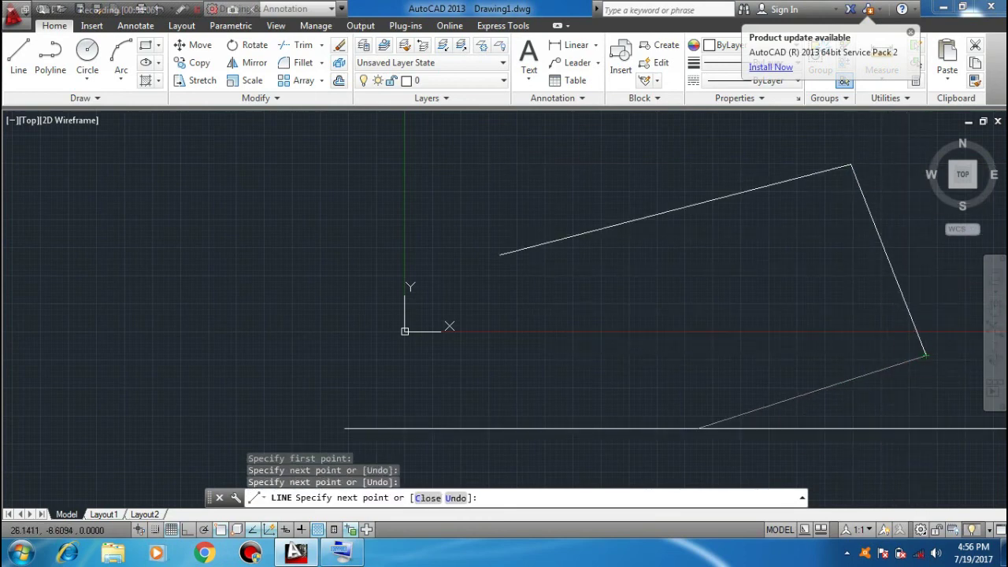
pyautogui.click(627, 444)
pyautogui.click(521, 308)
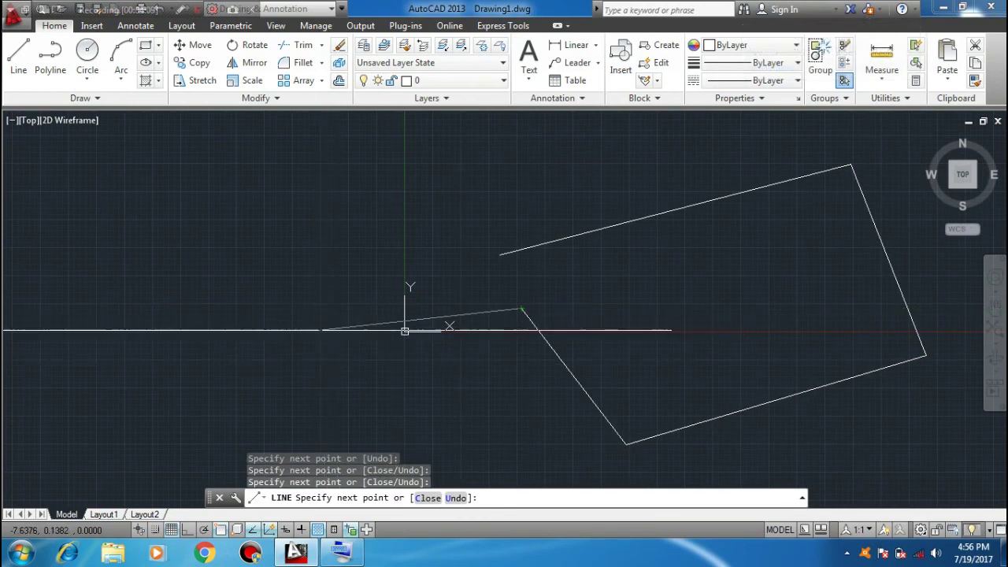
pyautogui.click(221, 398)
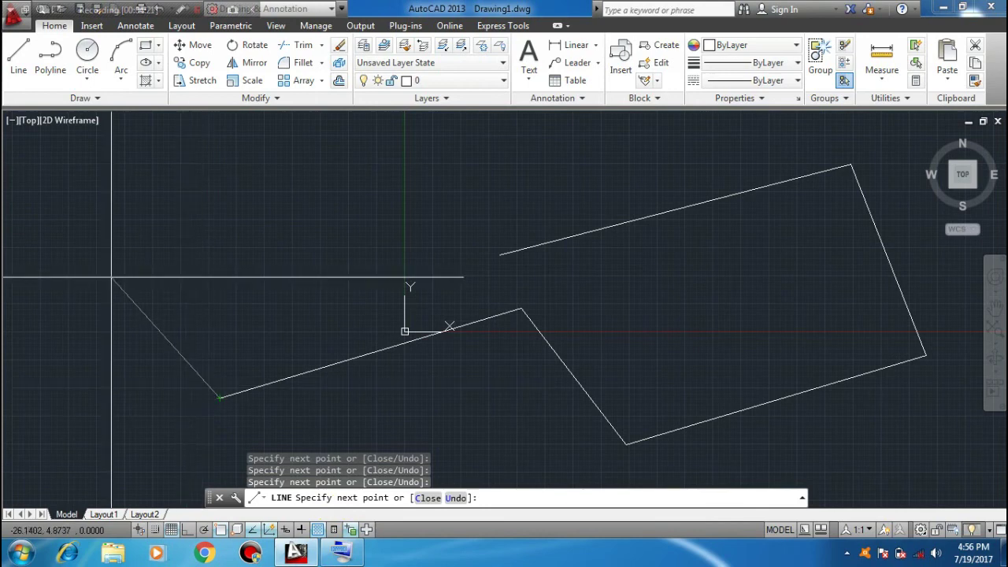
# - Show and hide the On-Screen Keyboard, then cancel the LINE command with Esc
pyautogui.click(346, 555)
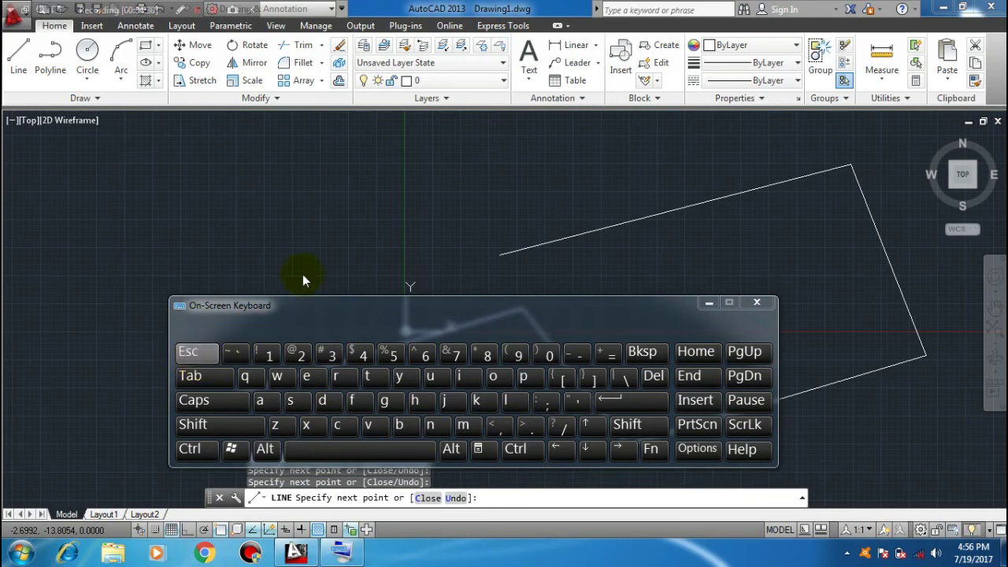
pyautogui.click(707, 303)
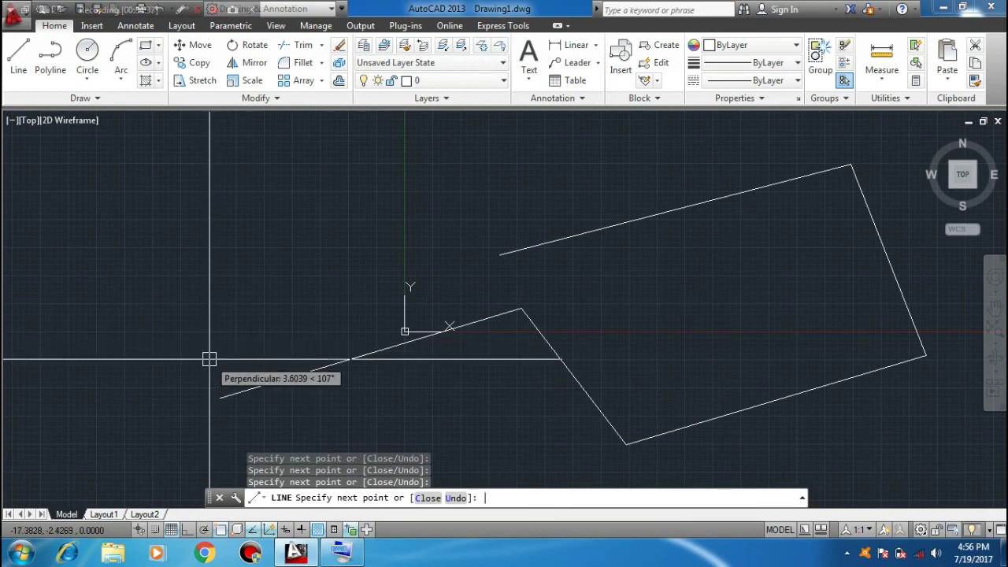
pyautogui.press('Escape')
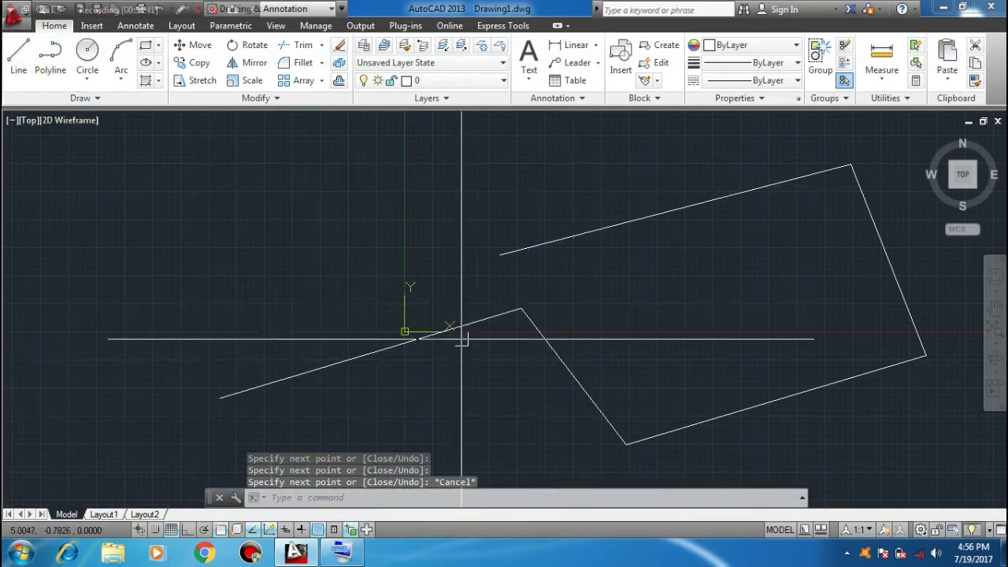
pyautogui.moveTo(285, 360); pyautogui.dragTo(293, 356, button='middle')
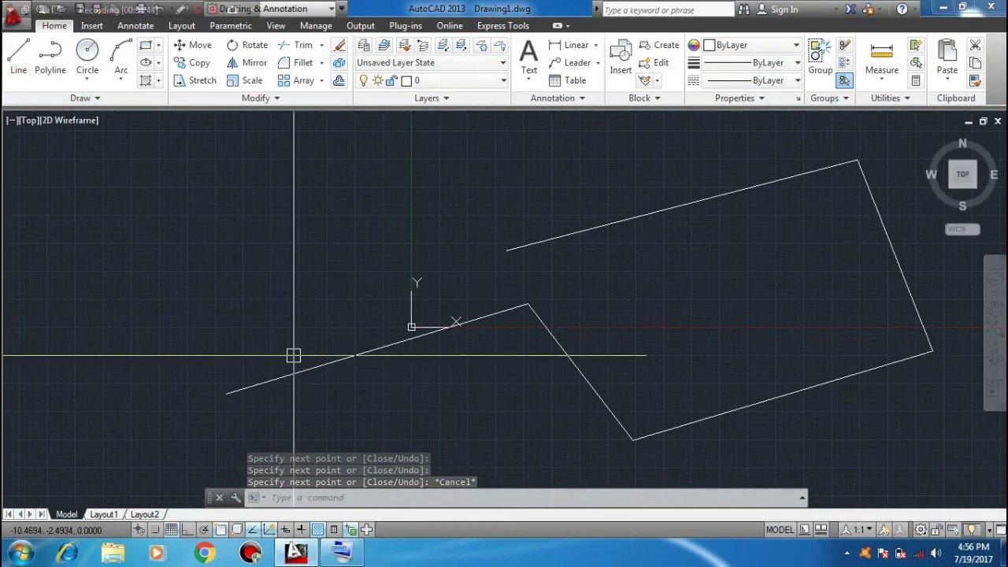
# - Draw a three-segment open outline on the left using the L command, then end it
pyautogui.write('l')
pyautogui.press('Return')
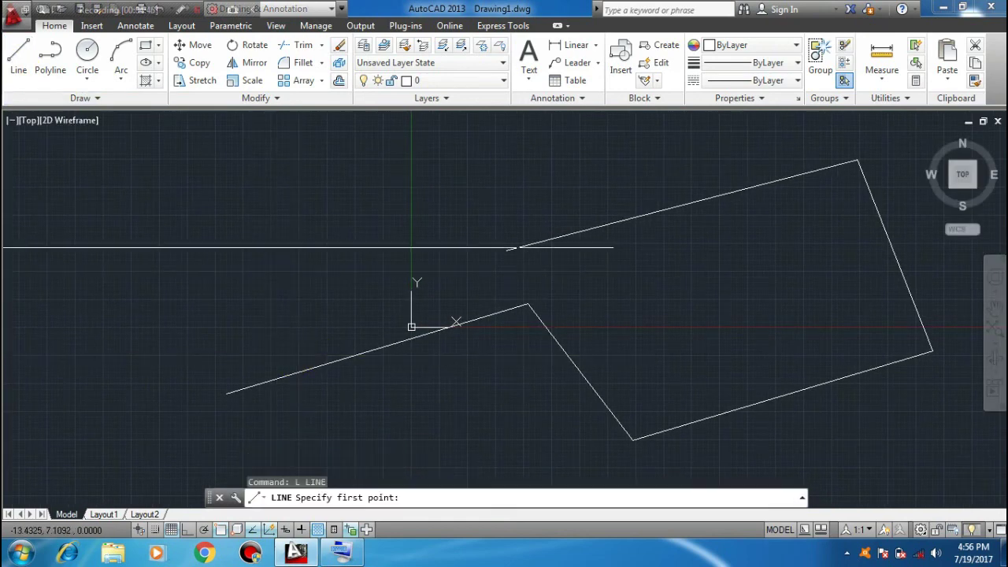
pyautogui.click(117, 195)
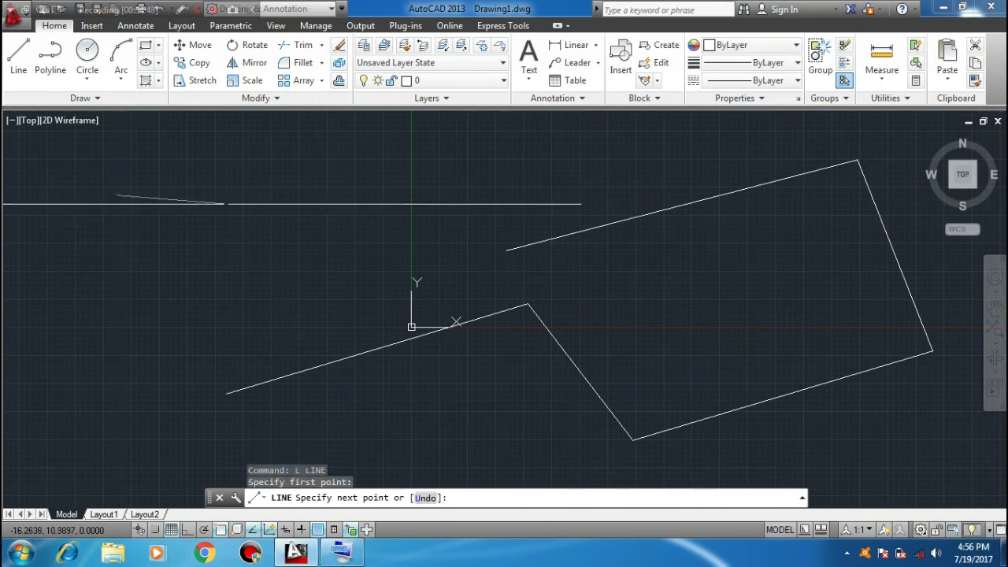
pyautogui.click(357, 336)
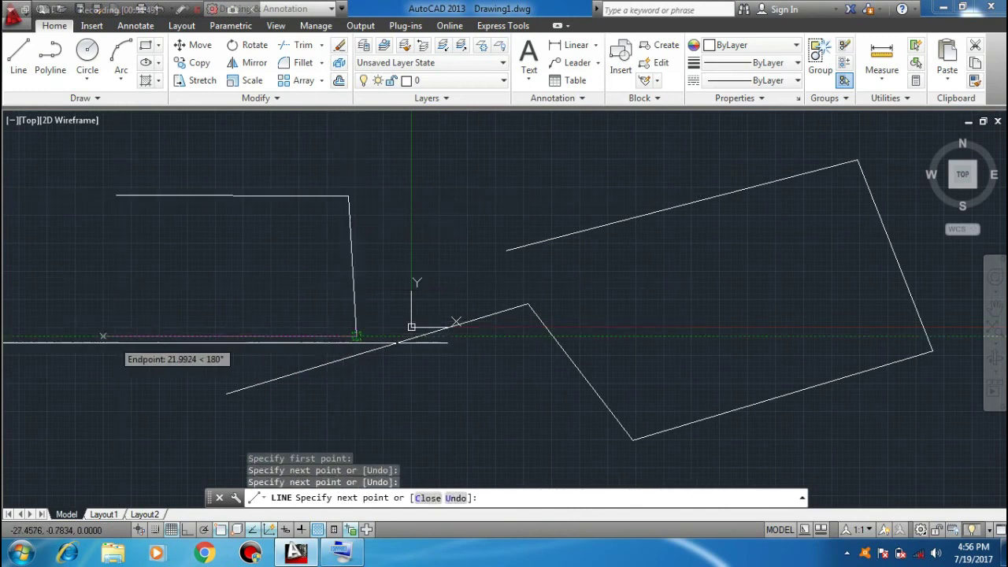
pyautogui.click(77, 352)
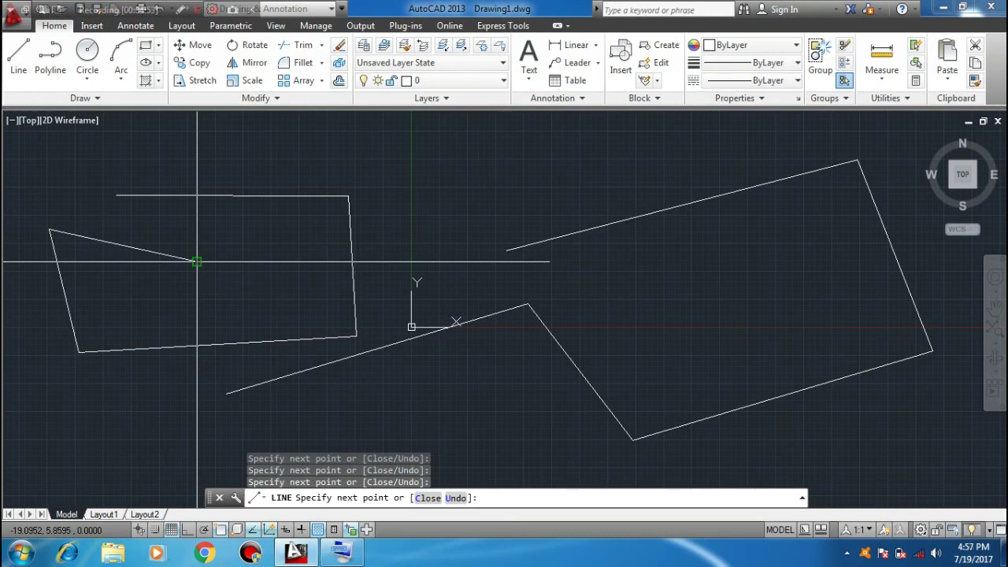
pyautogui.click(197, 262)
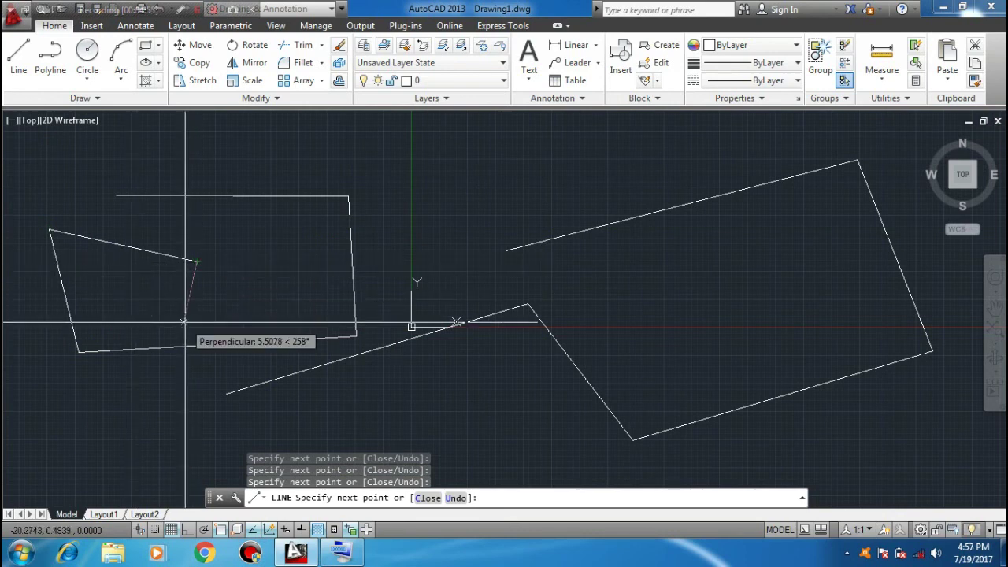
pyautogui.press('Escape')
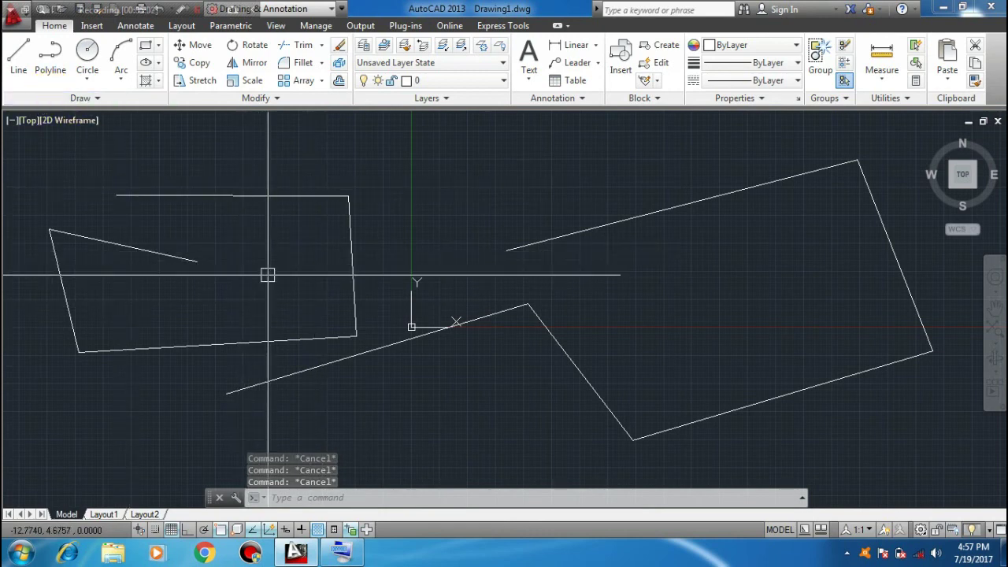
# - Draw a four-segment open outline on the right using LINE, then end the command
pyautogui.write('lLIN')
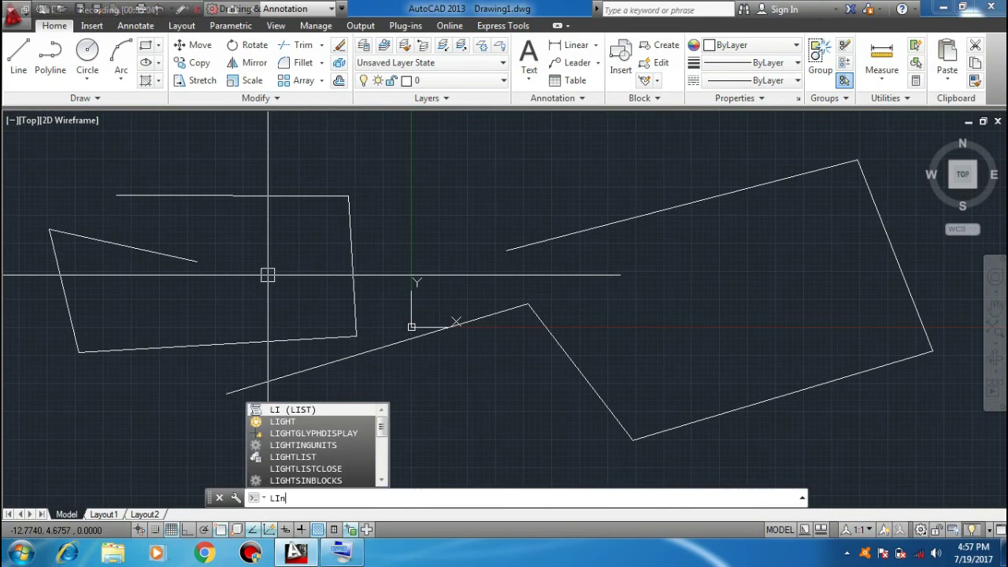
pyautogui.write('e')
pyautogui.press('Return')
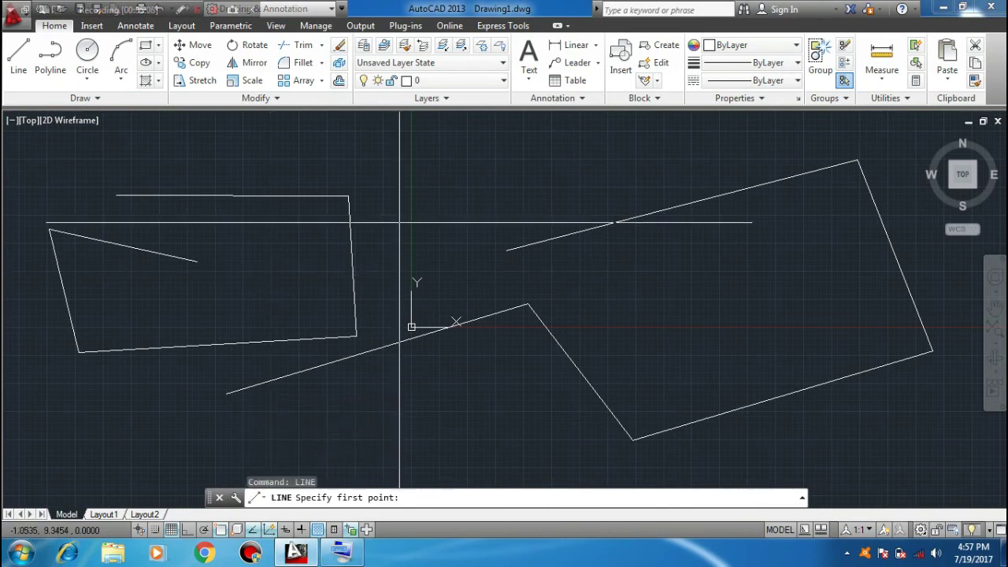
pyautogui.scroll(-2, 456, 322)
pyautogui.moveTo(542, 281); pyautogui.dragTo(267, 293, button='middle')
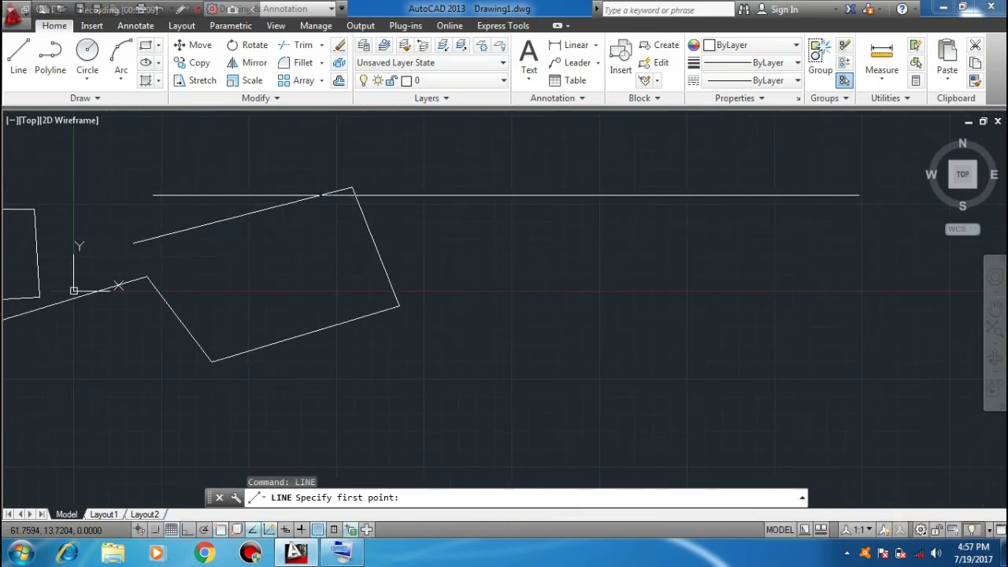
pyautogui.click(506, 183)
pyautogui.click(672, 192)
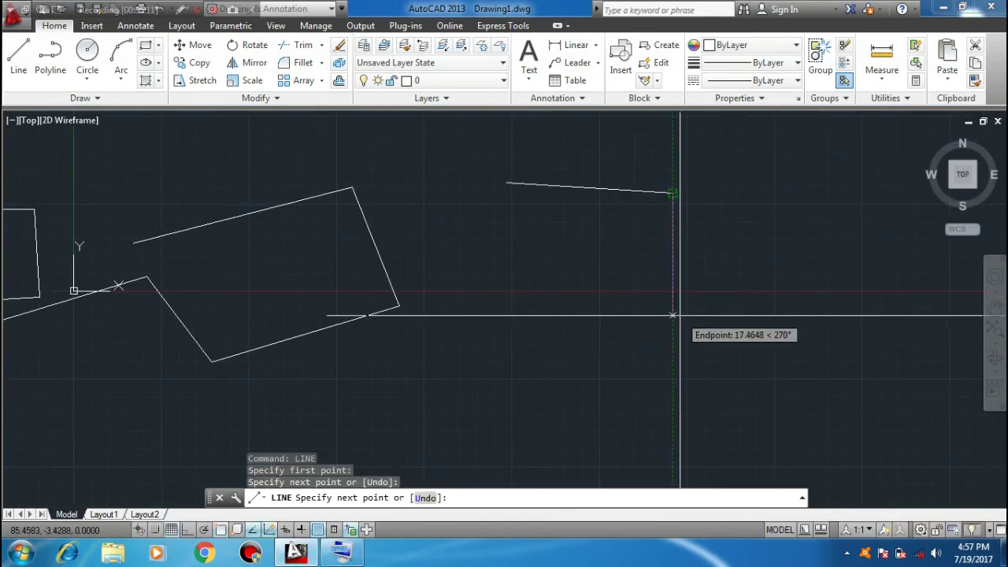
pyautogui.click(672, 316)
pyautogui.click(499, 376)
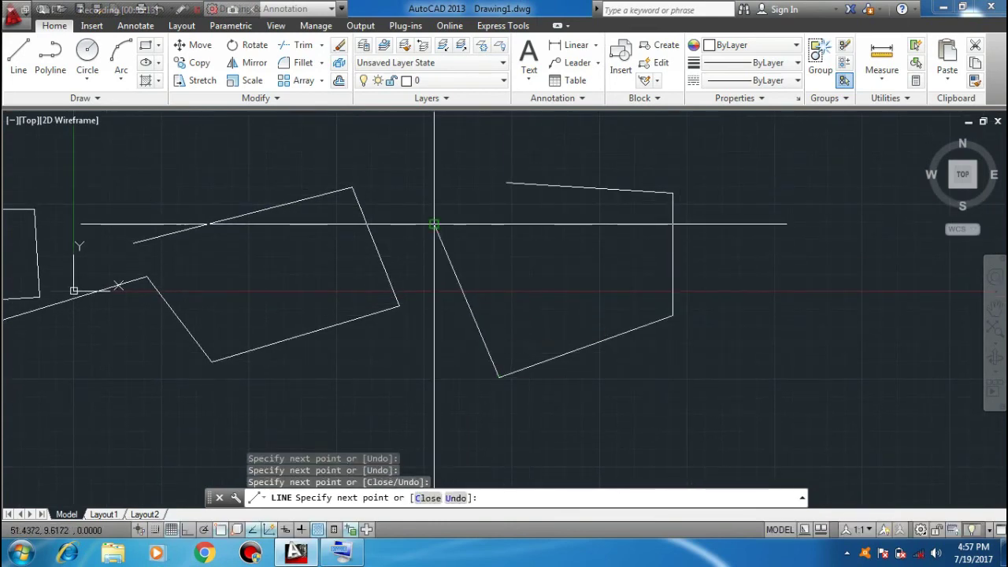
pyautogui.click(434, 225)
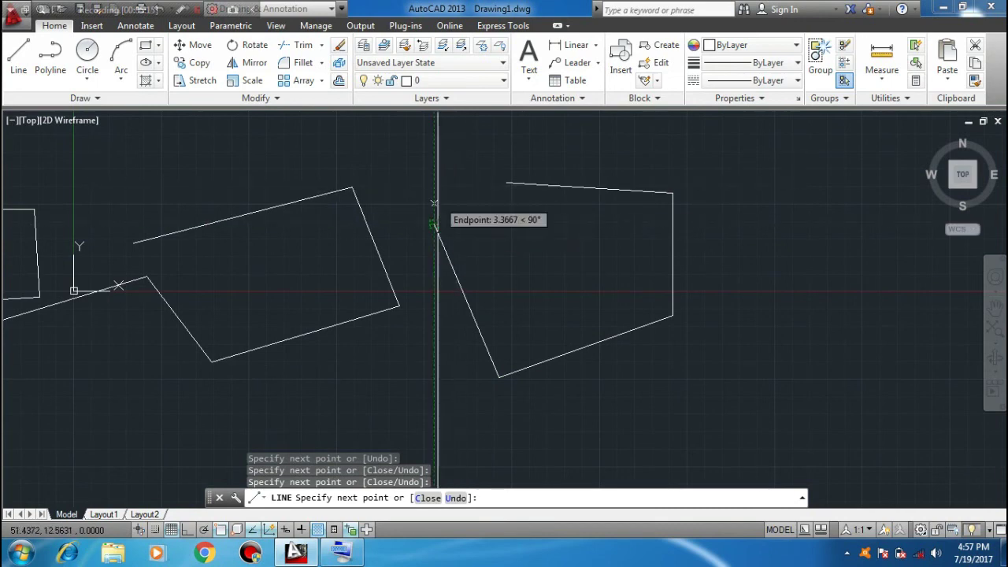
pyautogui.press('Escape')
pyautogui.press('Escape')
pyautogui.press('Escape')
pyautogui.press('Escape')
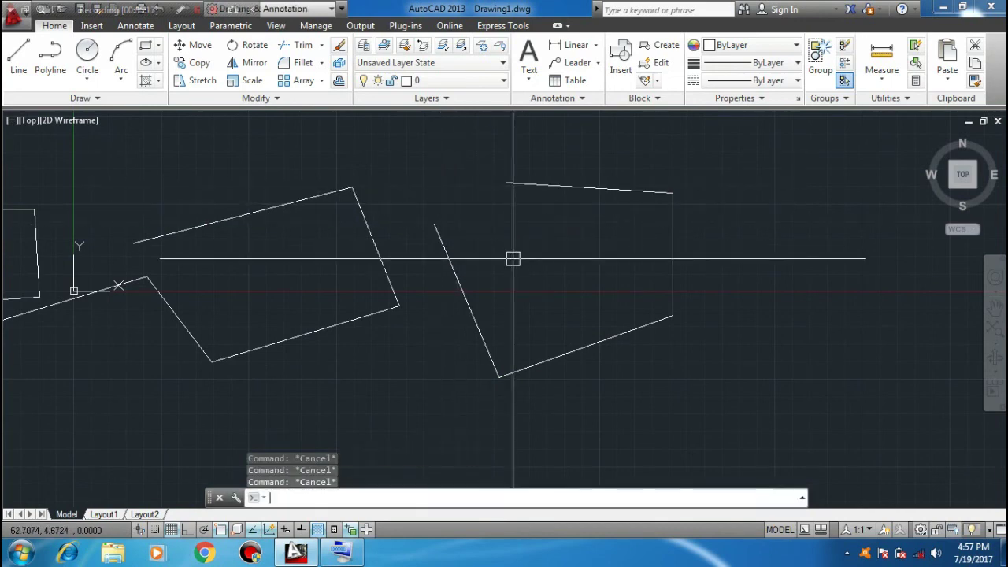
pyautogui.scroll(-1, 383, 233)
# - Erase every object with Ctrl+A and Delete, and recentre the origin
pyautogui.moveTo(247, 307); pyautogui.dragTo(445, 310, button='middle')
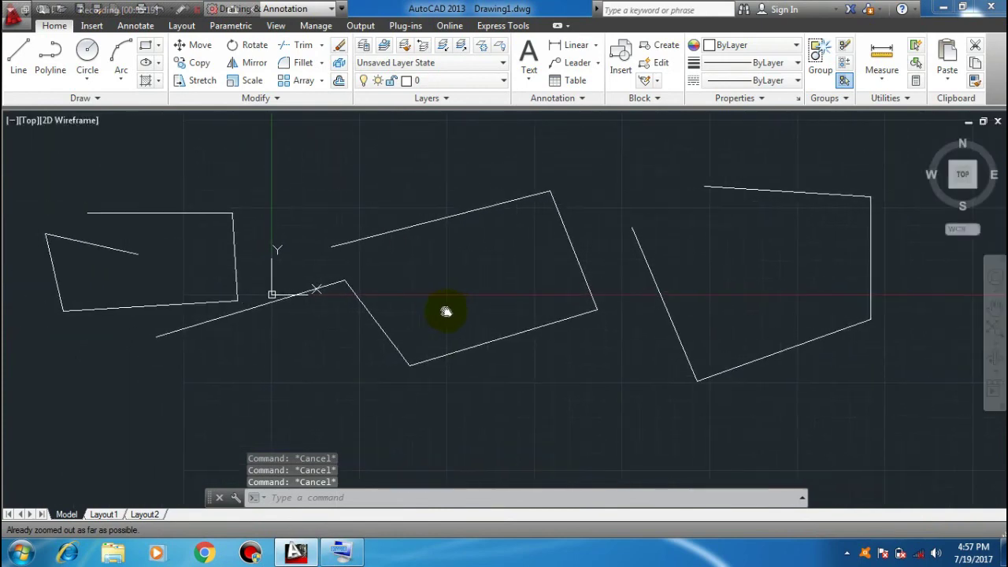
pyautogui.hotkey('ctrl', 'a')
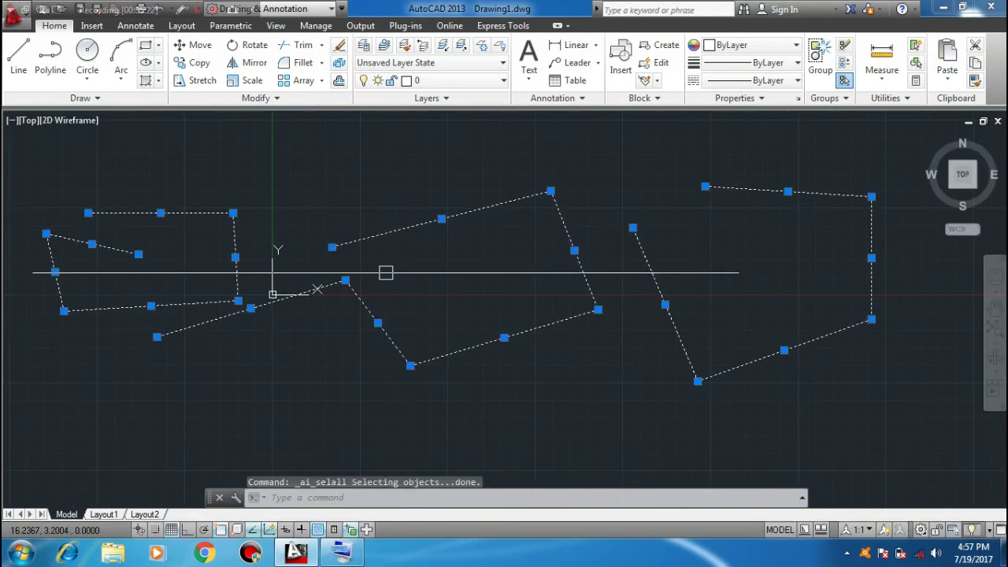
pyautogui.press('Delete')
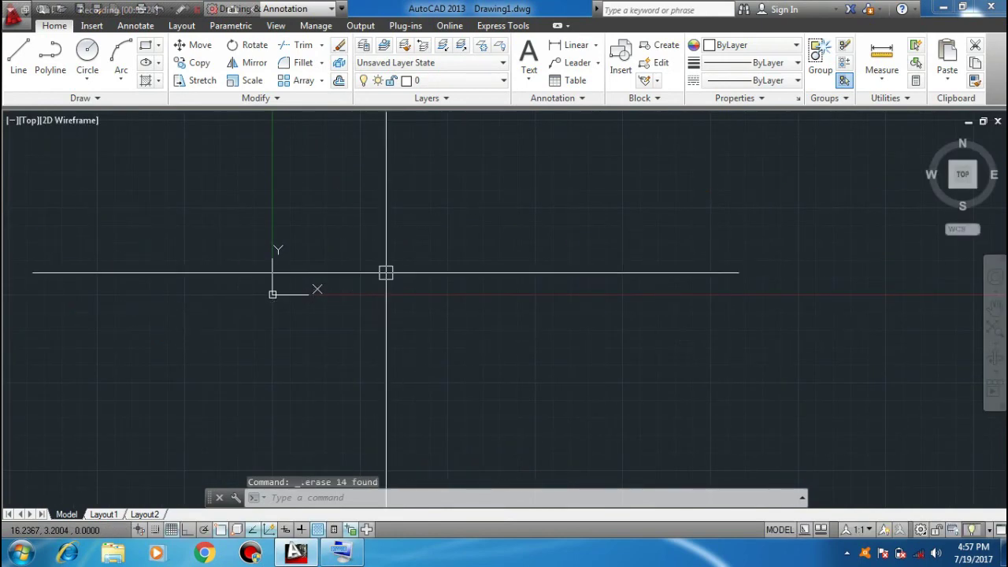
pyautogui.scroll(-1, 315, 259)
pyautogui.moveTo(315, 259); pyautogui.dragTo(430, 326, button='middle')
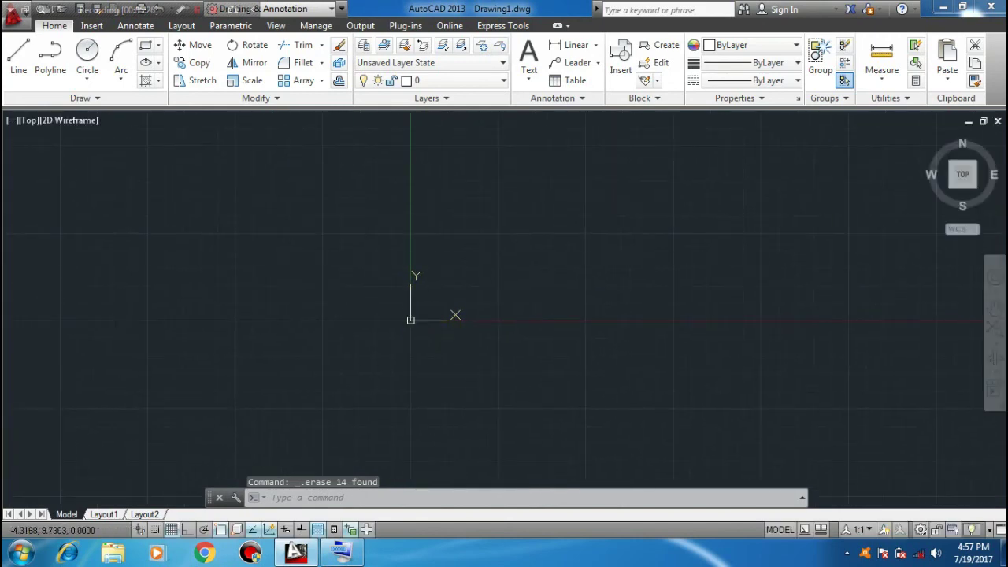
# - Start a line from a point above the origin with Ortho mode turned on
pyautogui.click(24, 67)
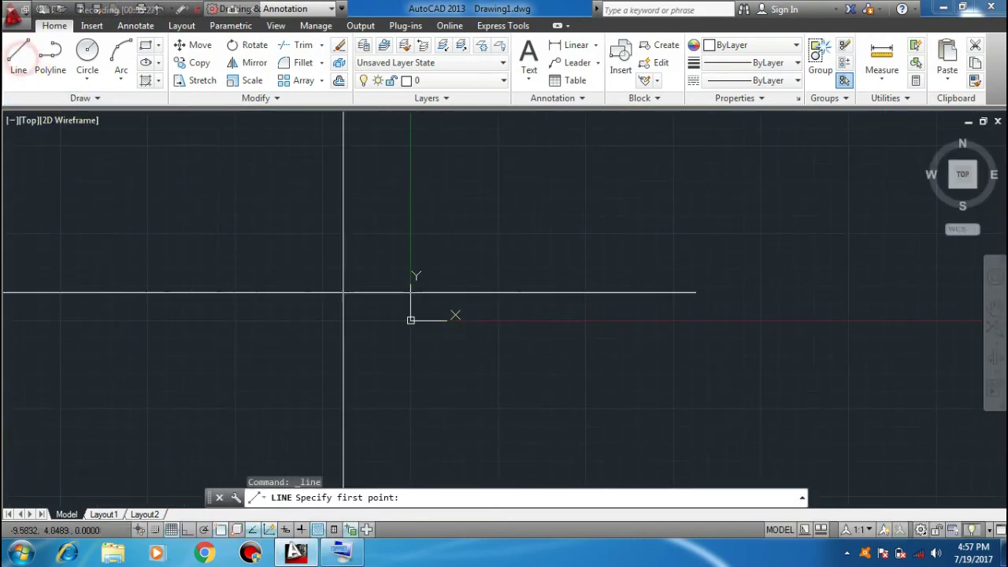
pyautogui.click(492, 221)
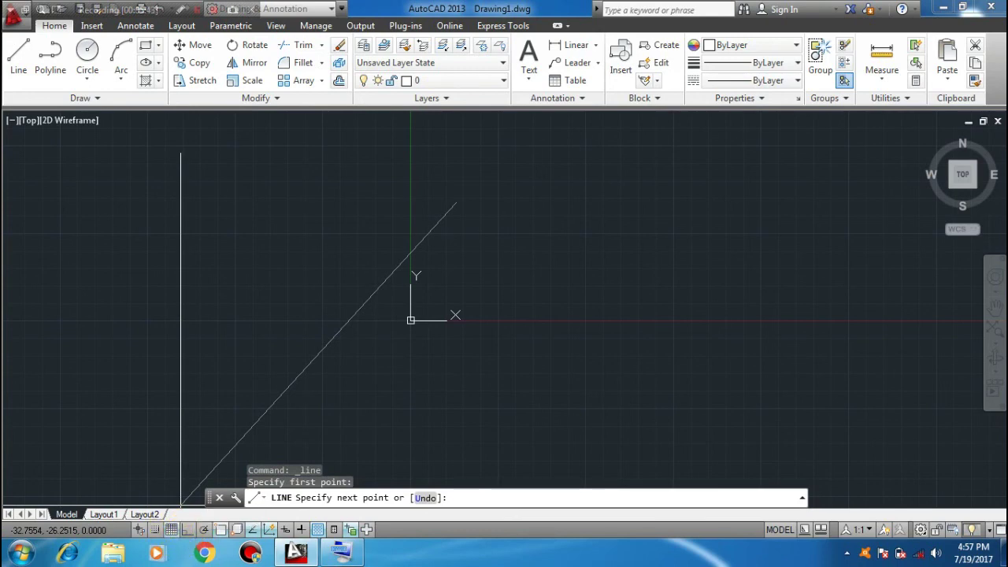
pyautogui.click(189, 532)
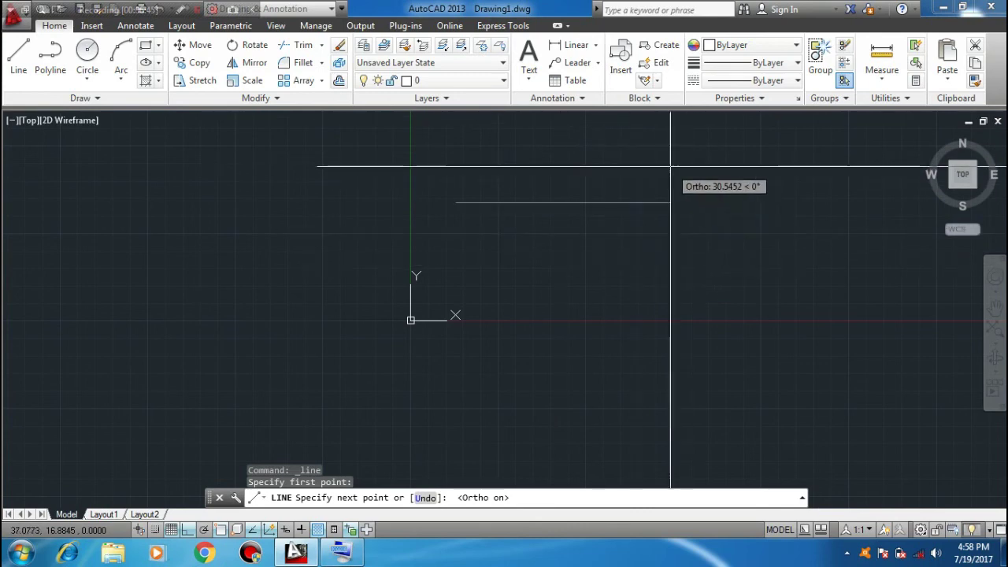
pyautogui.click(188, 532)
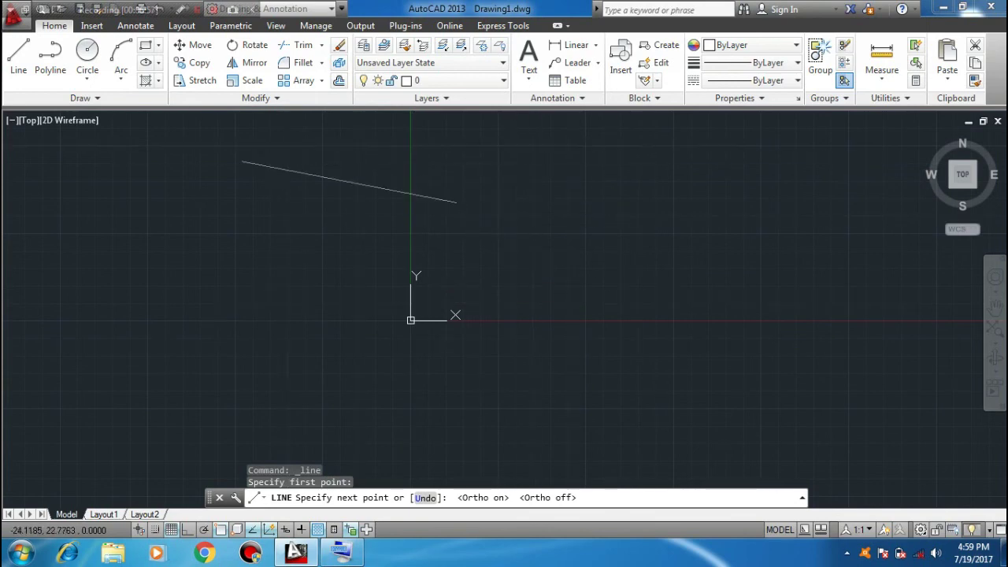
pyautogui.click(187, 530)
pyautogui.write('10')
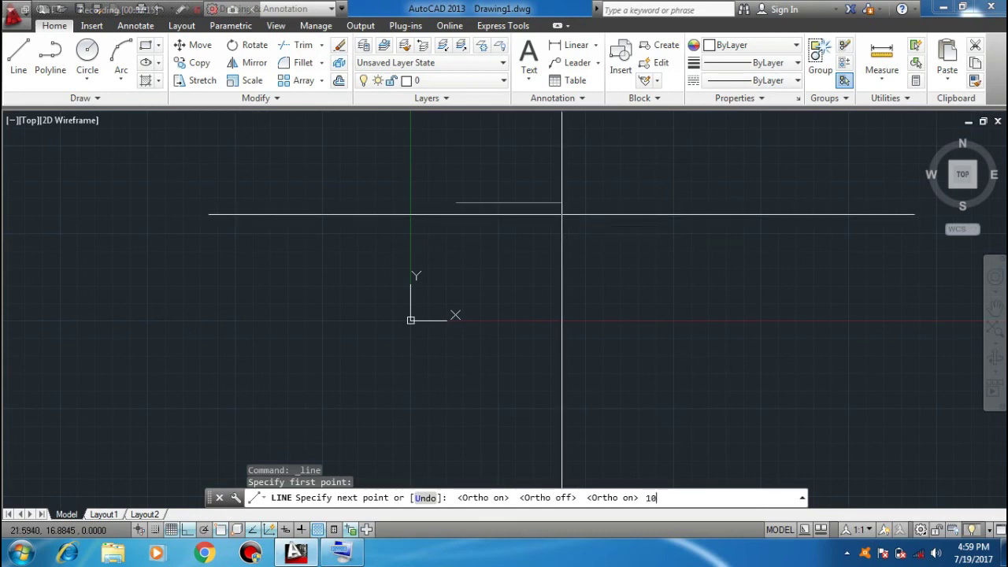
# - Draw a 10-unit horizontal segment and a 5-unit downward segment, then zoom in on the L-shape
pyautogui.press('Return')
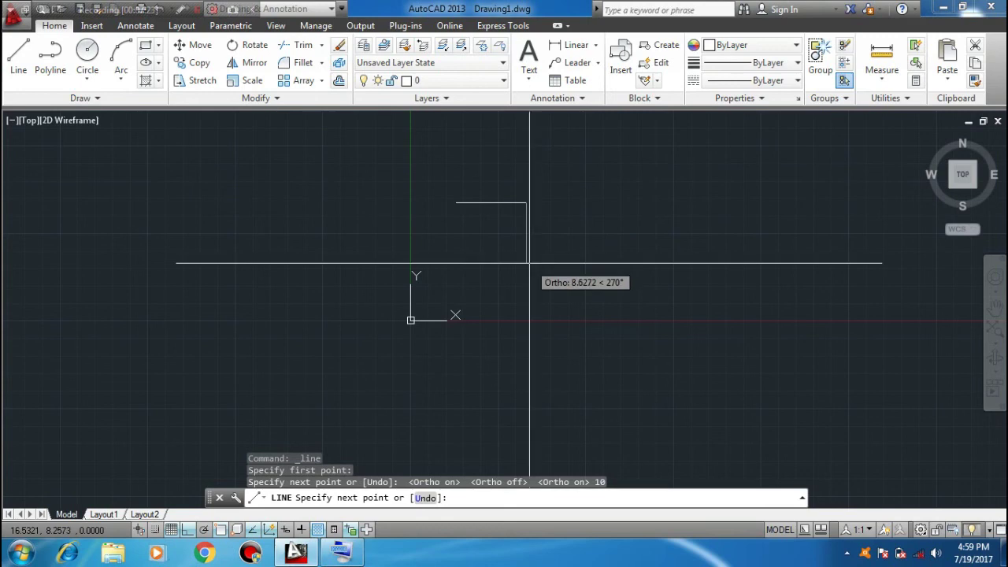
pyautogui.write('5')
pyautogui.press('Return')
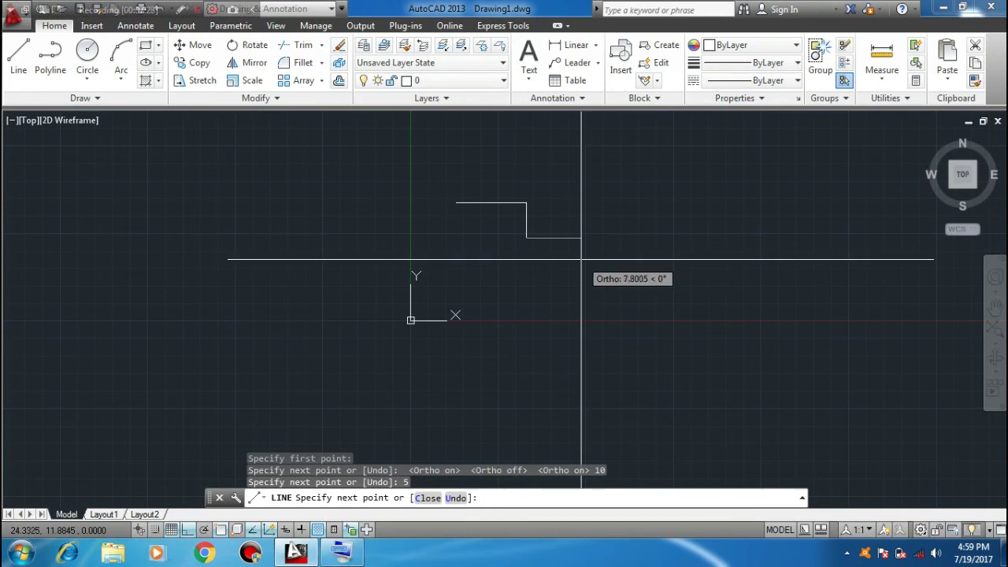
pyautogui.press('Escape')
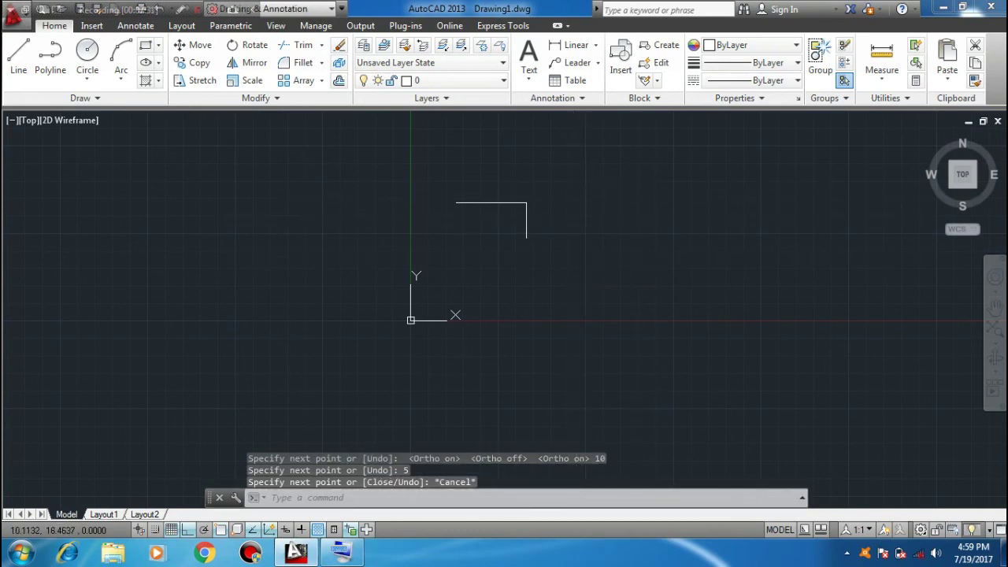
pyautogui.moveTo(510, 237); pyautogui.dragTo(511, 244, button='middle')
pyautogui.scroll(2, 510, 244)
pyautogui.scroll(4, 504, 240)
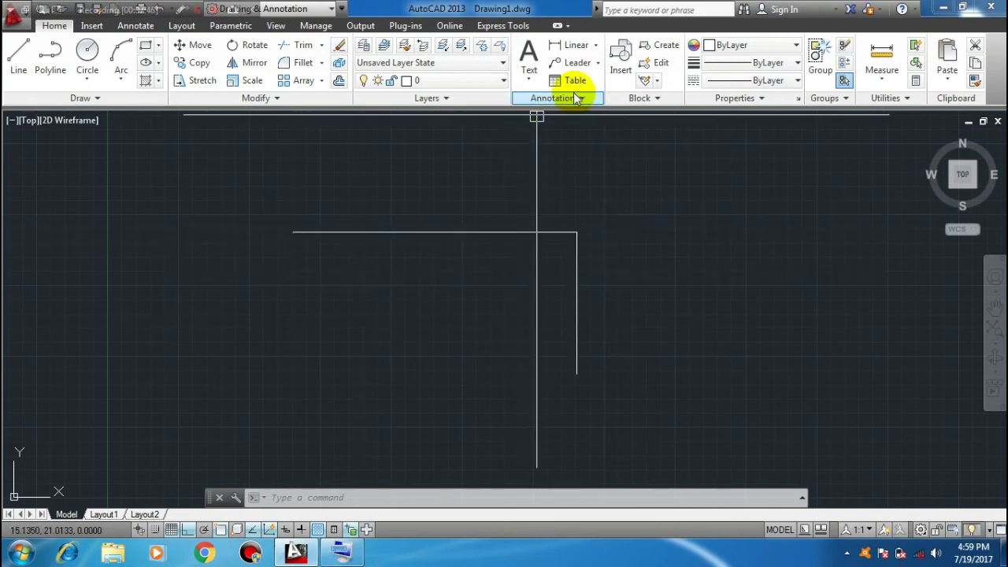
# - Place a 10.0000 linear dimension above the L-shape's horizontal line
pyautogui.click(596, 47)
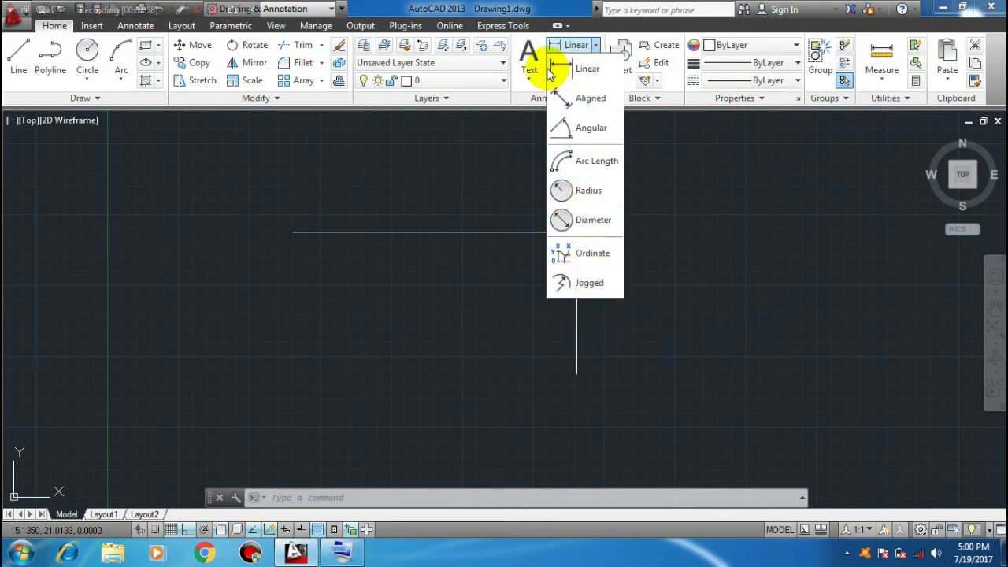
pyautogui.click(599, 73)
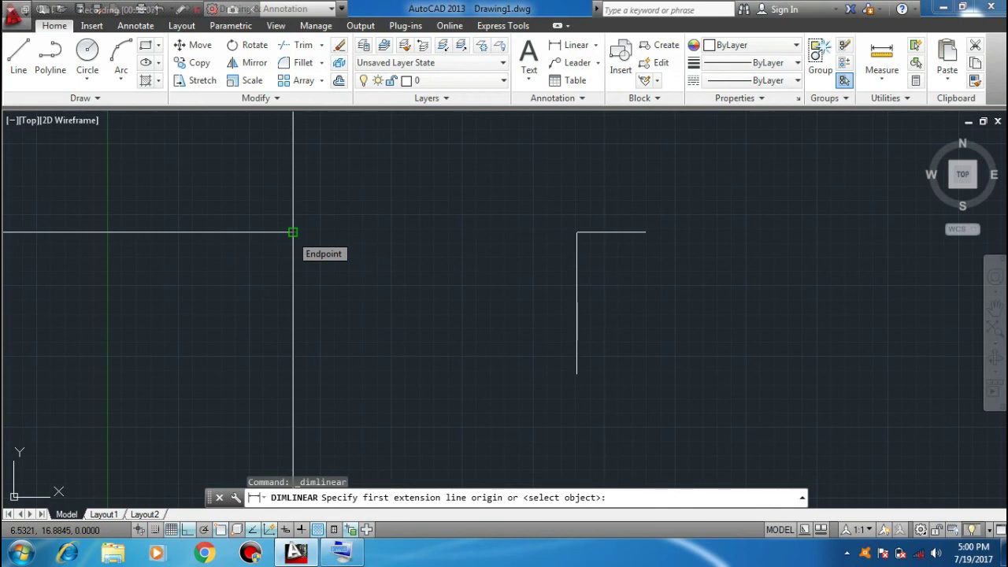
pyautogui.click(293, 233)
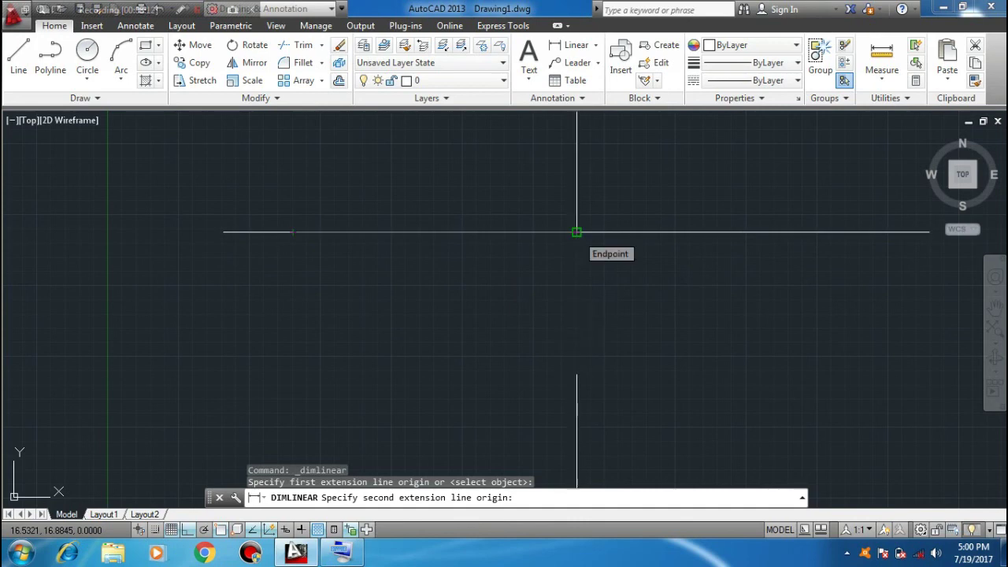
pyautogui.click(577, 232)
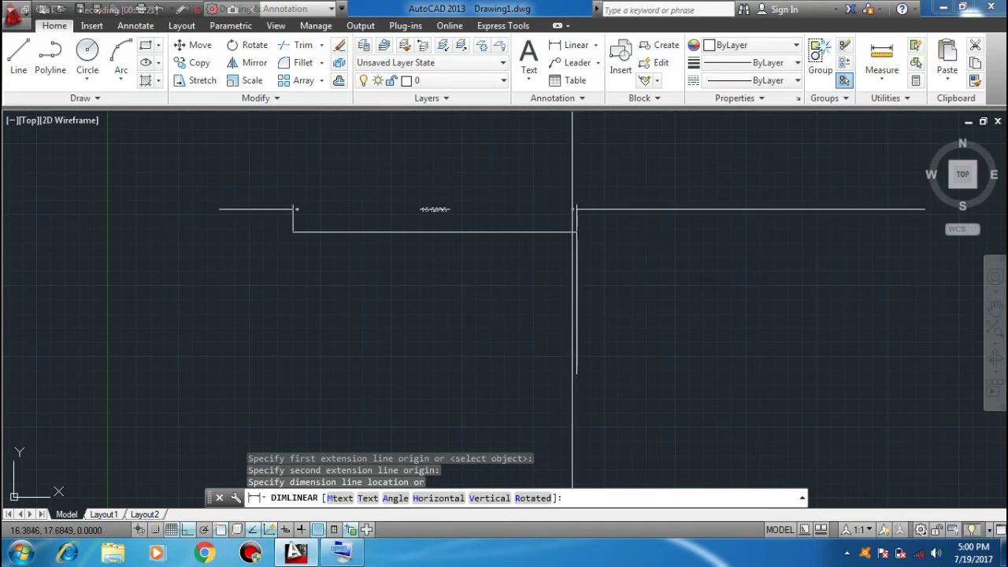
pyautogui.click(573, 210)
pyautogui.scroll(4, 431, 208)
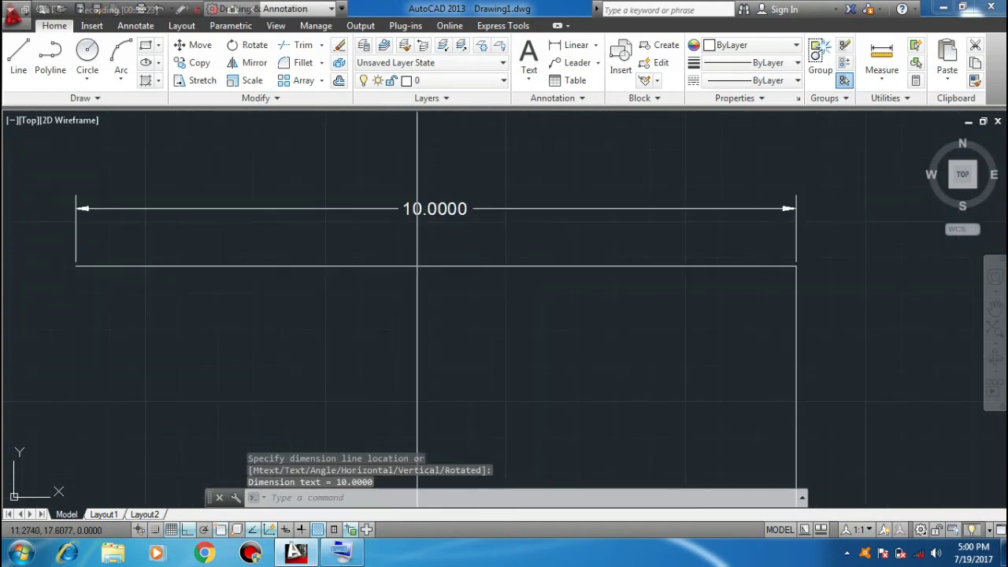
pyautogui.scroll(2, 418, 266)
pyautogui.scroll(-2, 419, 236)
pyautogui.scroll(-2, 423, 228)
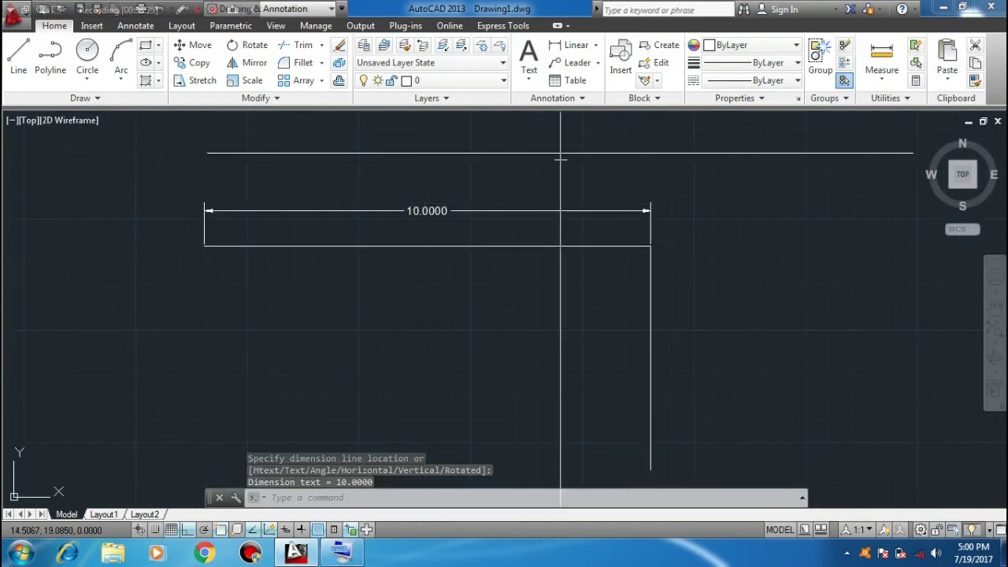
# - Place a 5.0000 linear dimension to the right of the L-shape's vertical leg
pyautogui.click(575, 45)
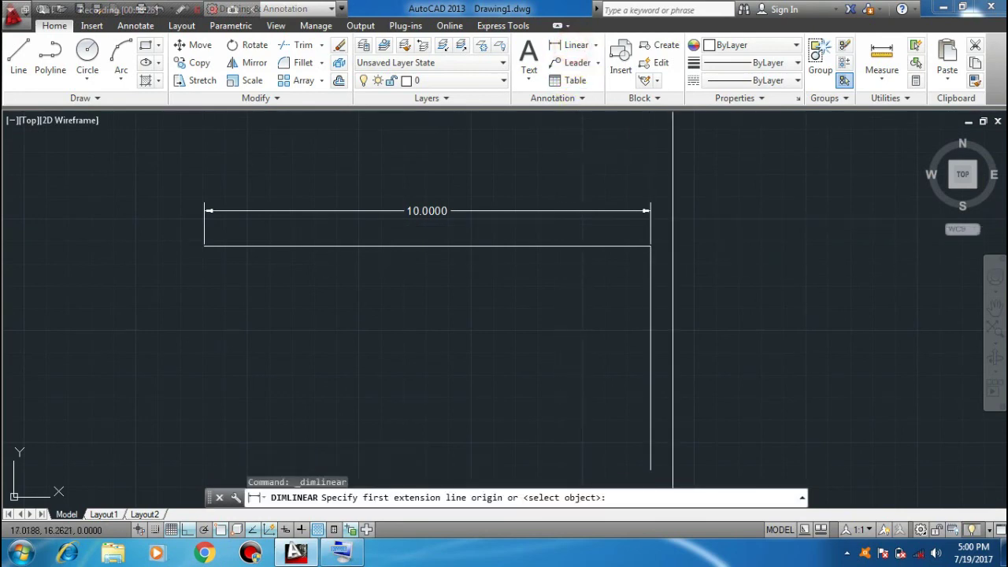
pyautogui.scroll(3, 610, 220)
pyautogui.scroll(2, 611, 223)
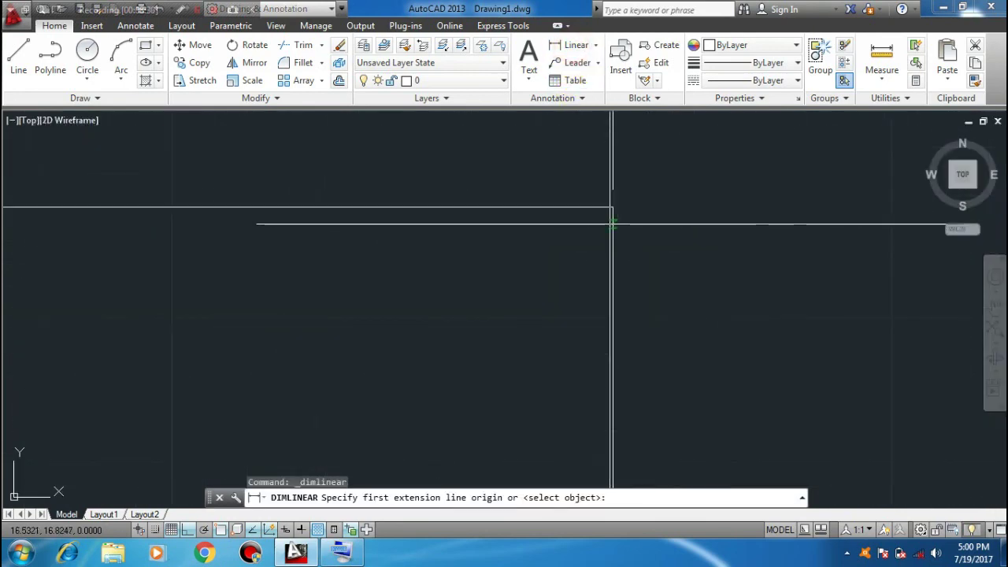
pyautogui.click(612, 206)
pyautogui.scroll(-2, 612, 207)
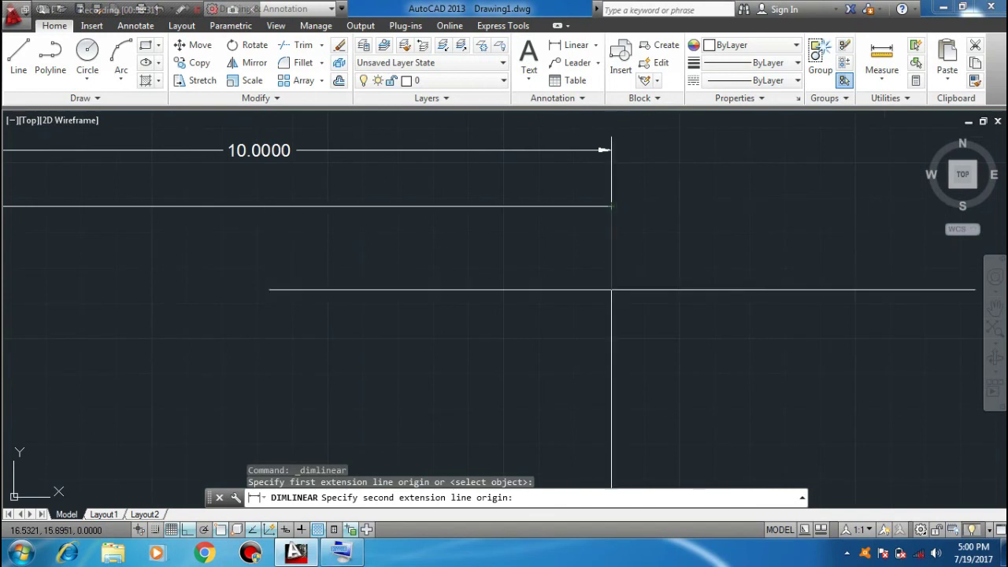
pyautogui.scroll(-3, 606, 259)
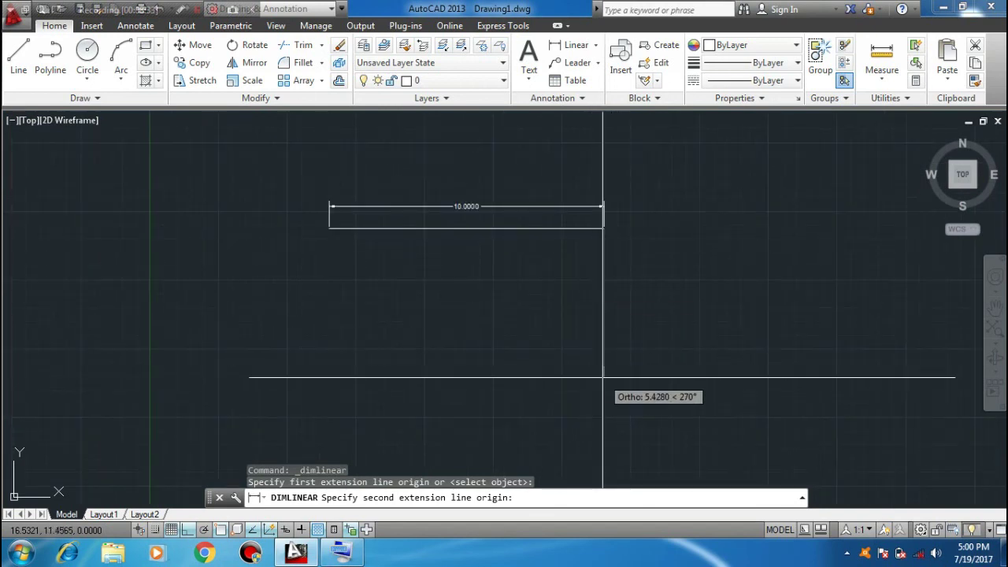
pyautogui.scroll(4, 603, 374)
pyautogui.click(601, 349)
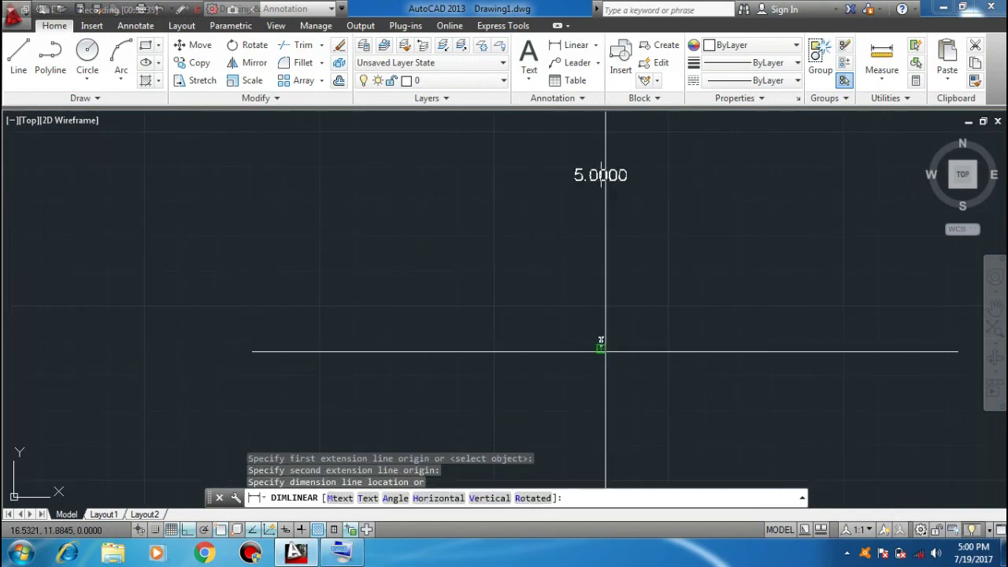
pyautogui.click(667, 349)
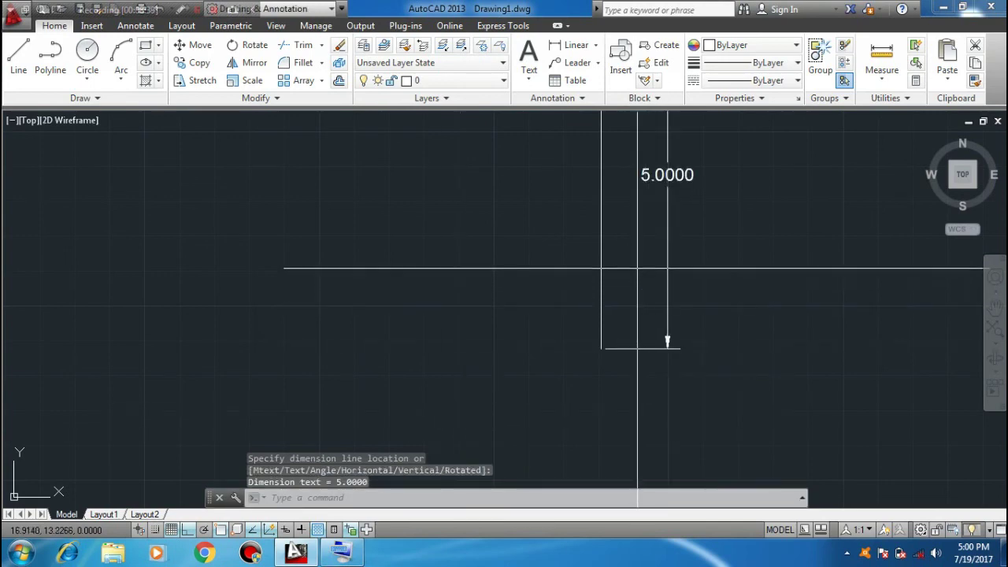
pyautogui.scroll(-4, 533, 244)
pyautogui.scroll(-2, 532, 244)
pyautogui.scroll(4, 473, 207)
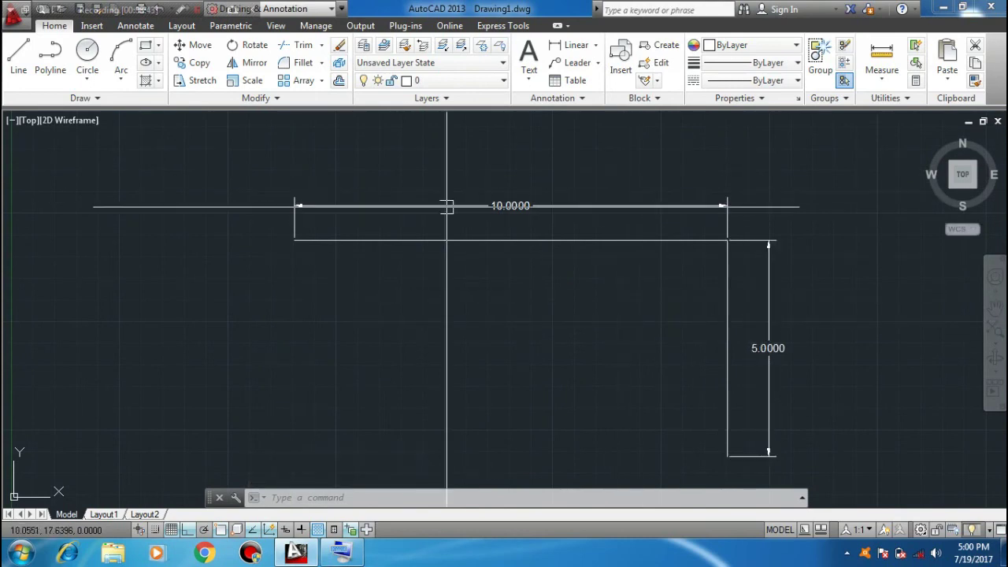
pyautogui.moveTo(528, 333)
pyautogui.mouseDown(button='middle')
pyautogui.moveTo(453, 315)
pyautogui.moveTo(504, 273)
pyautogui.mouseUp(button='middle')
pyautogui.scroll(-4, 342, 255)
pyautogui.scroll(-2, 343, 257)
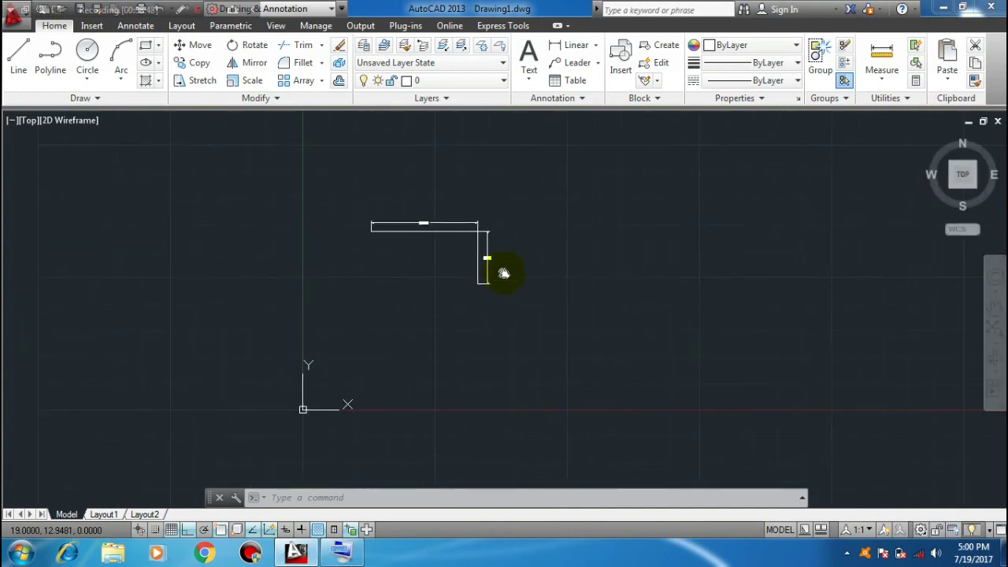
pyautogui.scroll(4, 400, 227)
pyautogui.scroll(2, 400, 228)
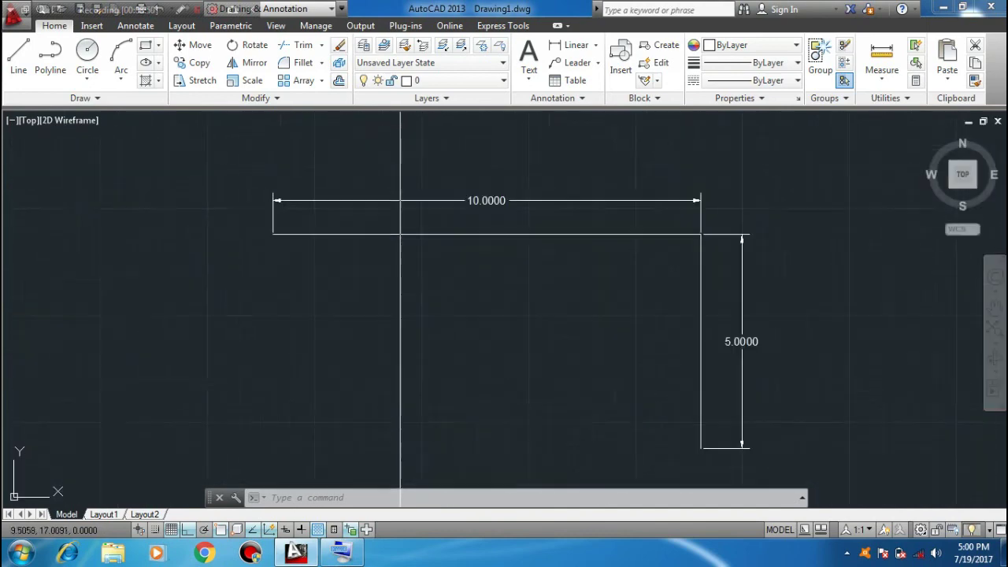
pyautogui.scroll(-4, 400, 228)
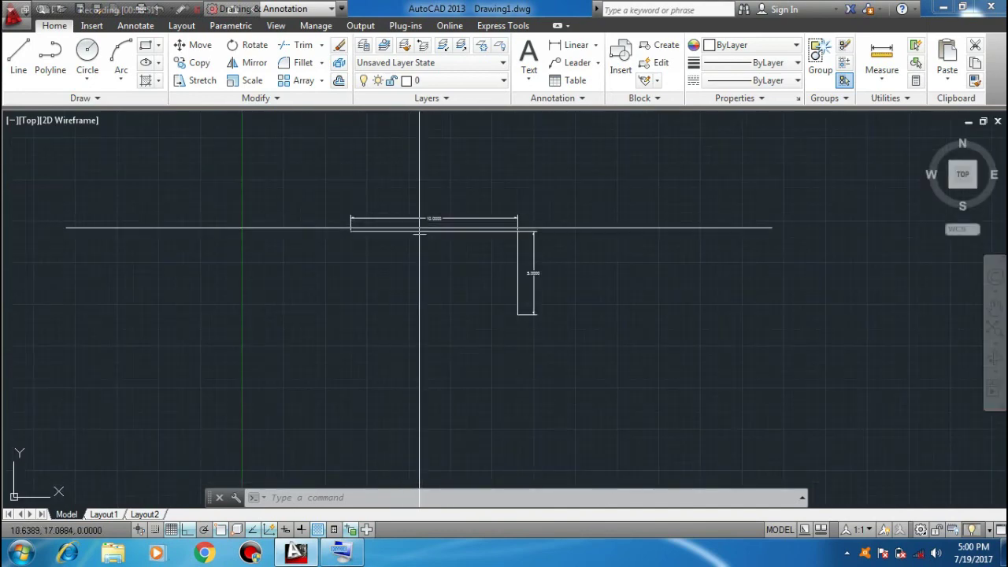
pyautogui.scroll(5, 597, 240)
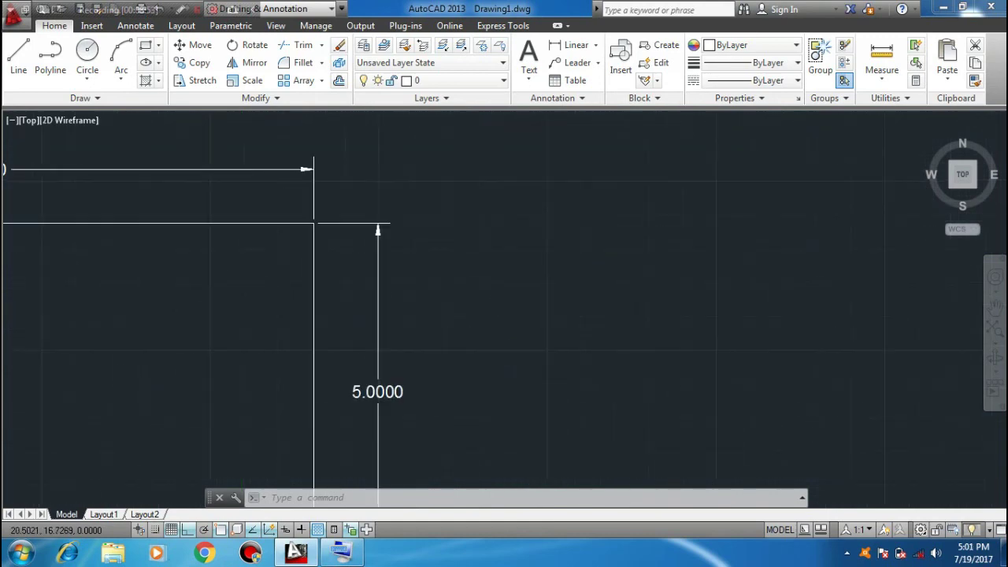
pyautogui.scroll(3, 597, 240)
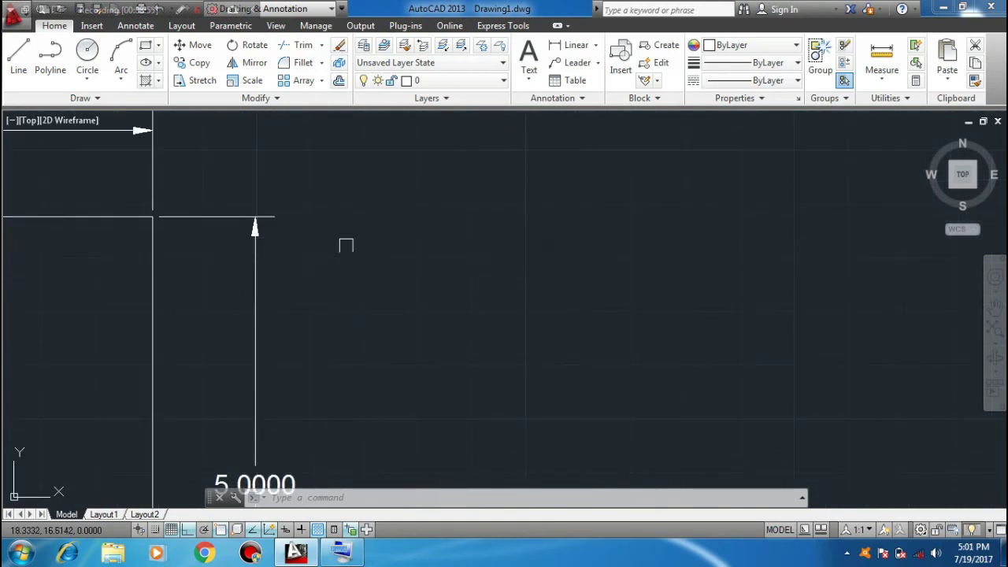
pyautogui.scroll(6, 146, 224)
pyautogui.scroll(2, 138, 224)
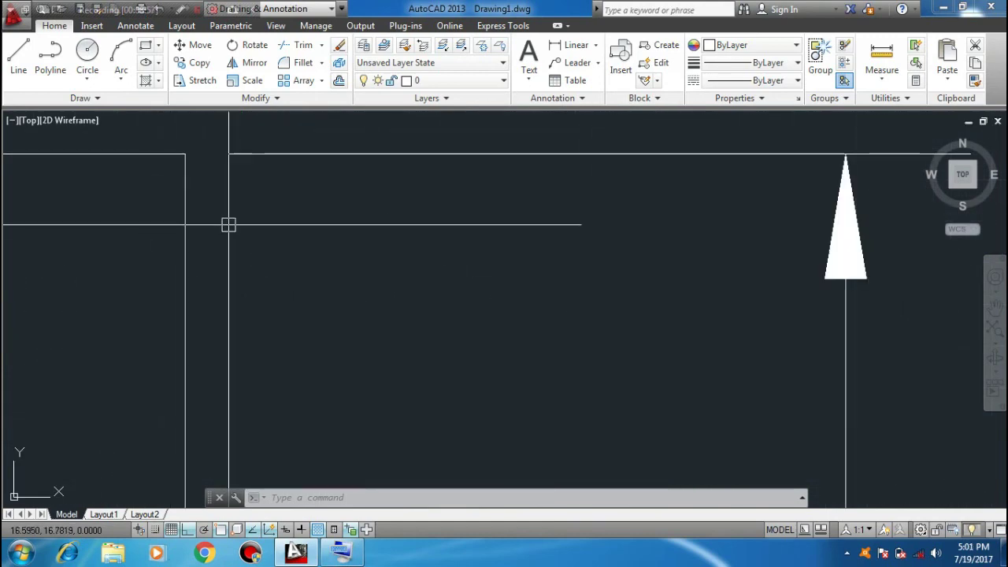
pyautogui.scroll(-3, 260, 225)
pyautogui.scroll(-2, 260, 225)
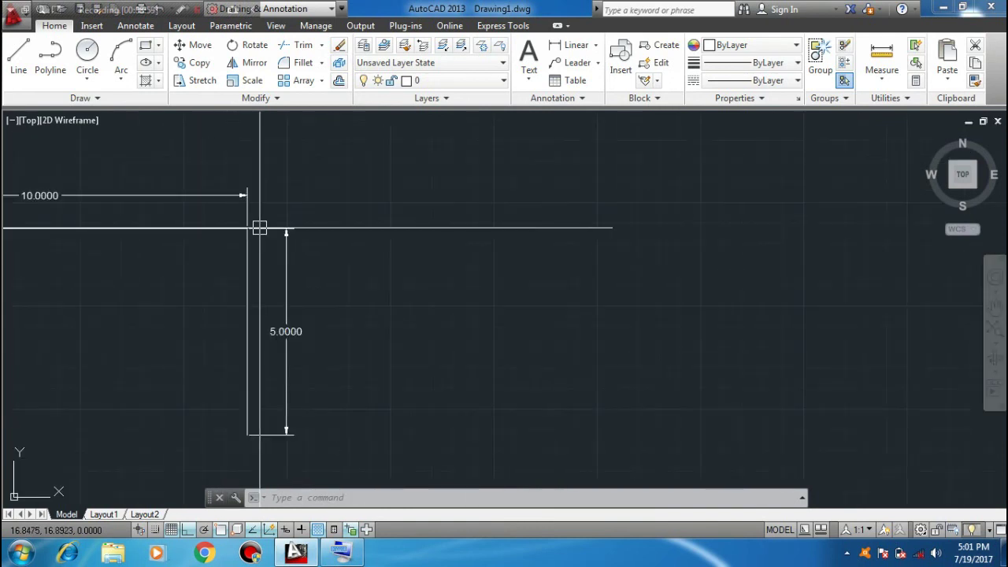
pyautogui.scroll(-3, 260, 228)
pyautogui.scroll(-3, 260, 228)
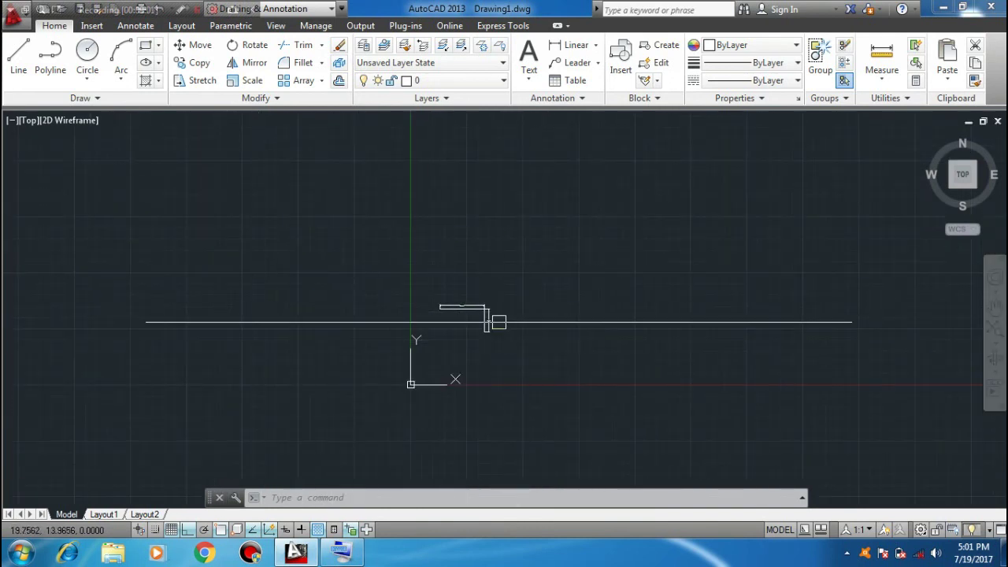
pyautogui.scroll(-2, 492, 326)
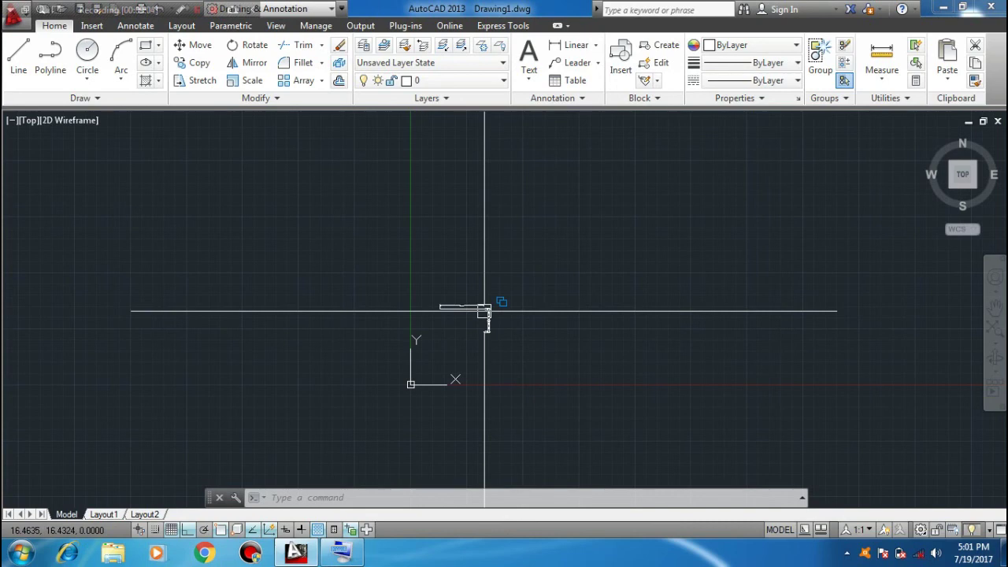
pyautogui.scroll(5, 483, 311)
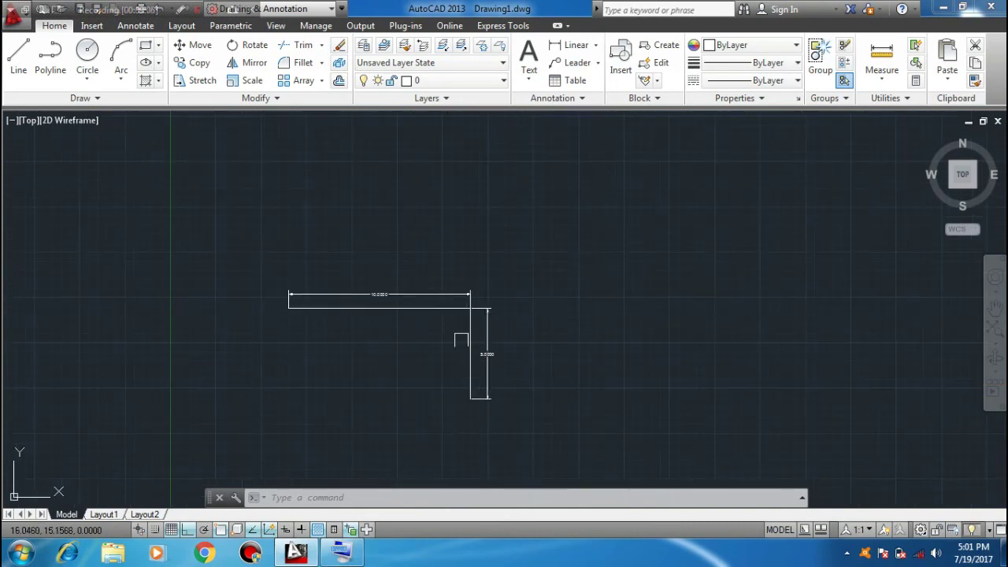
pyautogui.moveTo(435, 355); pyautogui.dragTo(554, 273, button='middle')
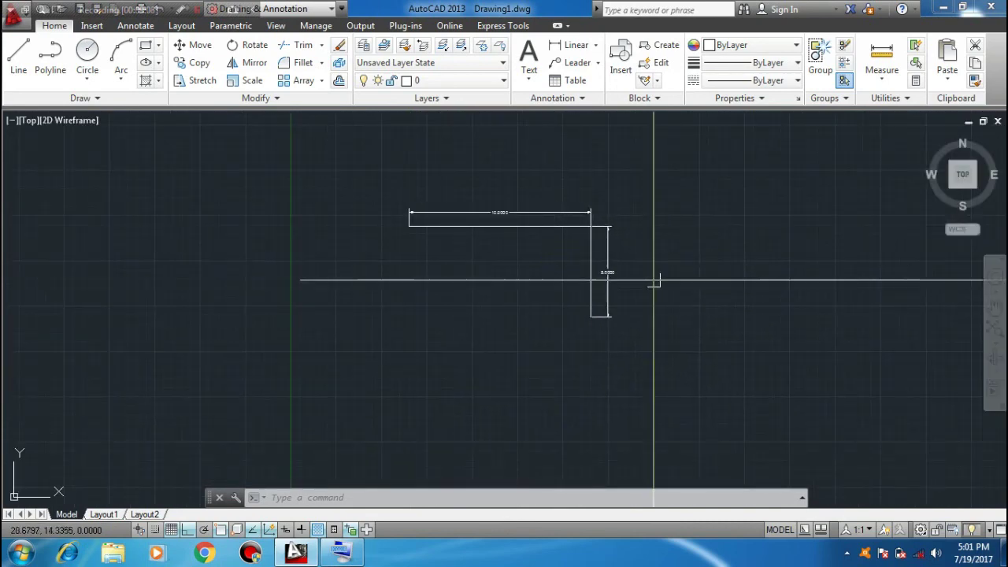
pyautogui.moveTo(653, 281)
pyautogui.mouseDown(button='middle')
pyautogui.moveTo(698, 260)
pyautogui.moveTo(686, 322)
pyautogui.mouseUp(button='middle')
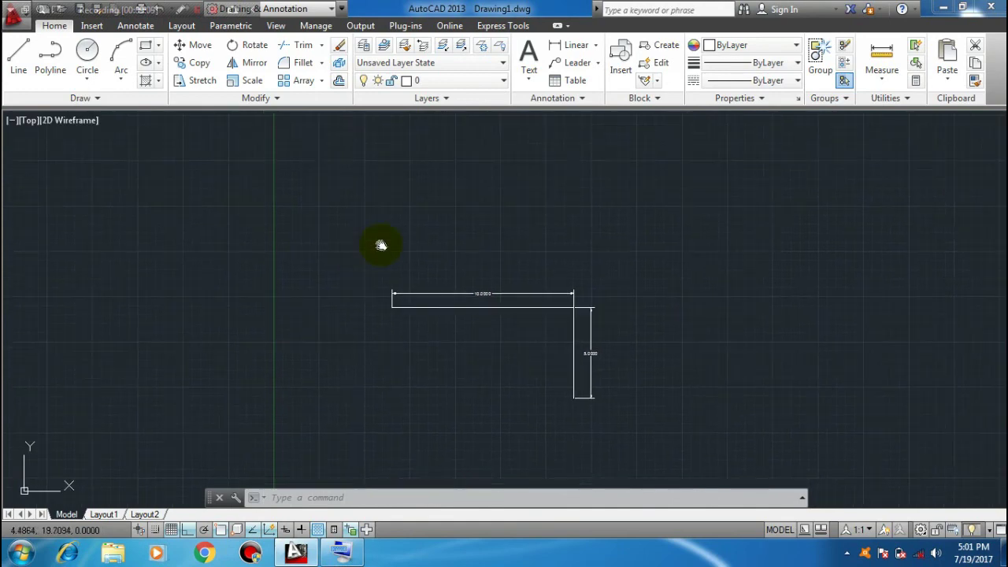
pyautogui.moveTo(383, 244); pyautogui.dragTo(489, 202, button='middle')
pyautogui.moveTo(402, 321)
pyautogui.mouseDown(button='middle')
pyautogui.moveTo(479, 228)
pyautogui.moveTo(484, 205)
pyautogui.mouseUp(button='middle')
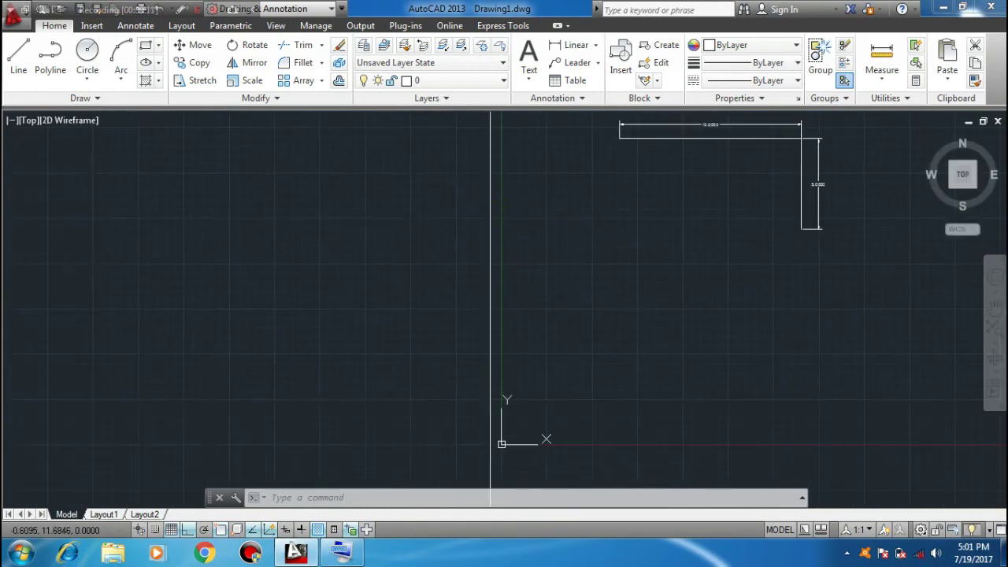
pyautogui.moveTo(405, 353); pyautogui.dragTo(393, 206, button='middle')
pyautogui.moveTo(637, 230); pyautogui.dragTo(570, 331, button='middle')
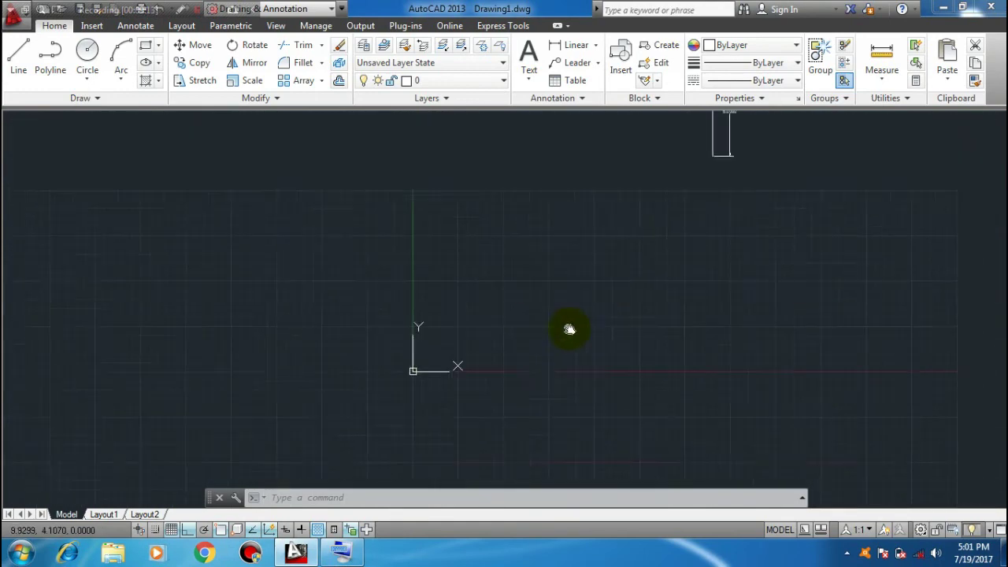
pyautogui.moveTo(595, 286); pyautogui.dragTo(519, 380, button='middle')
pyautogui.moveTo(447, 398)
pyautogui.mouseDown(button='middle')
pyautogui.moveTo(444, 387)
pyautogui.moveTo(581, 255)
pyautogui.mouseUp(button='middle')
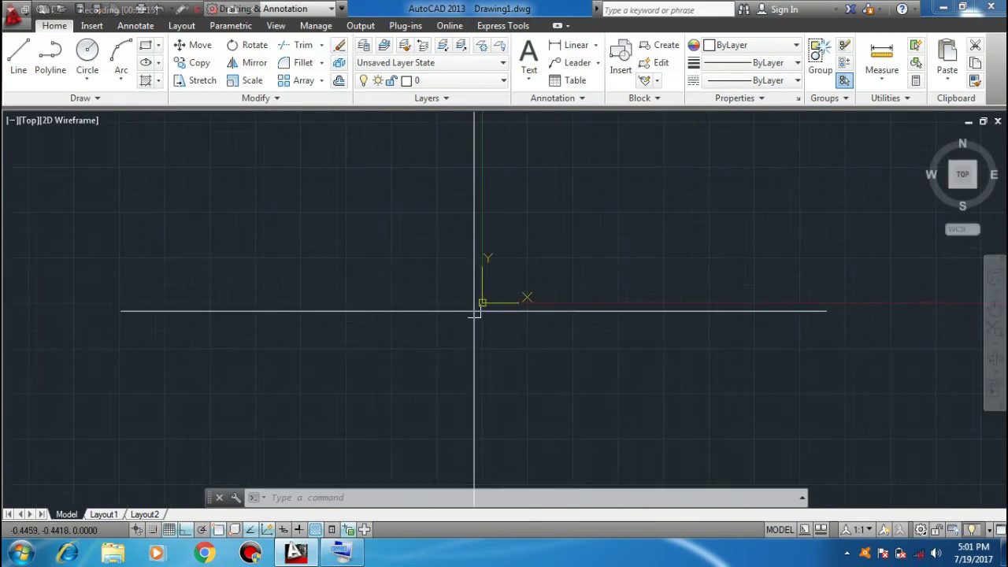
pyautogui.moveTo(394, 378)
pyautogui.mouseDown(button='middle')
pyautogui.moveTo(416, 349)
pyautogui.moveTo(590, 240)
pyautogui.moveTo(747, 240)
pyautogui.moveTo(481, 407)
pyautogui.moveTo(594, 286)
pyautogui.moveTo(540, 308)
pyautogui.moveTo(426, 417)
pyautogui.mouseUp(button='middle')
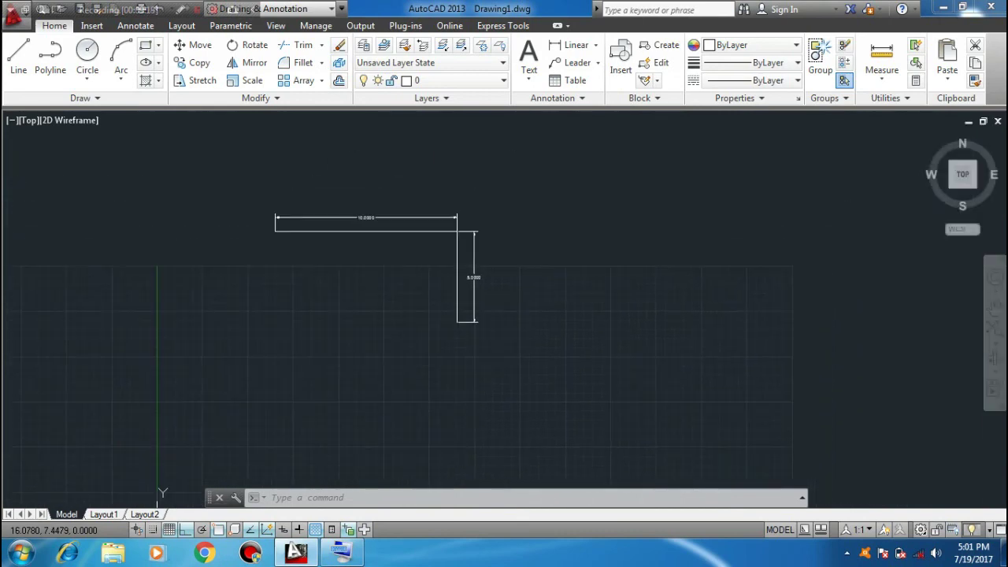
pyautogui.moveTo(412, 305); pyautogui.dragTo(470, 353, button='middle')
pyautogui.scroll(1, 499, 302)
pyautogui.scroll(2, 499, 301)
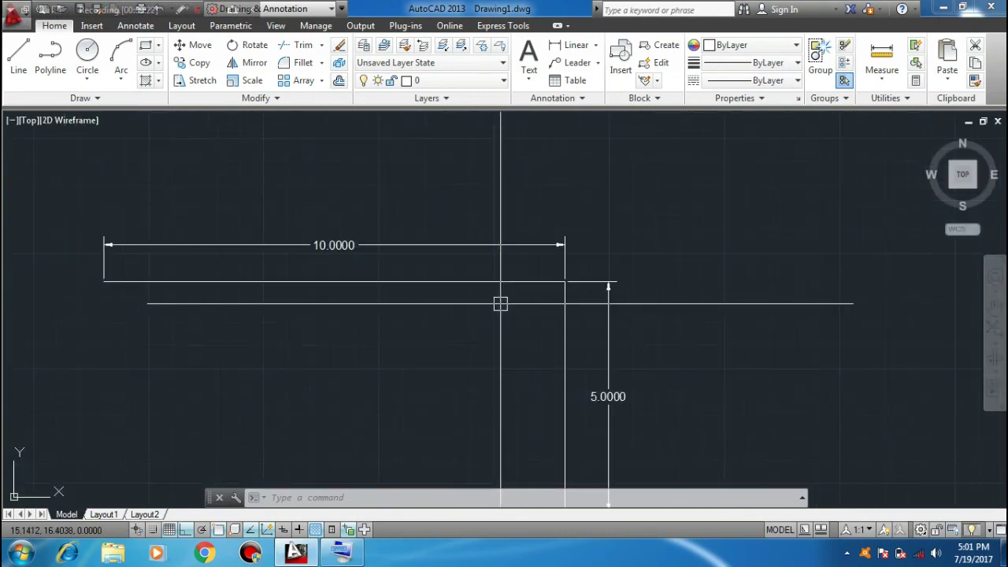
pyautogui.scroll(3, 504, 326)
pyautogui.scroll(1, 590, 359)
pyautogui.moveTo(591, 359); pyautogui.dragTo(569, 297, button='middle')
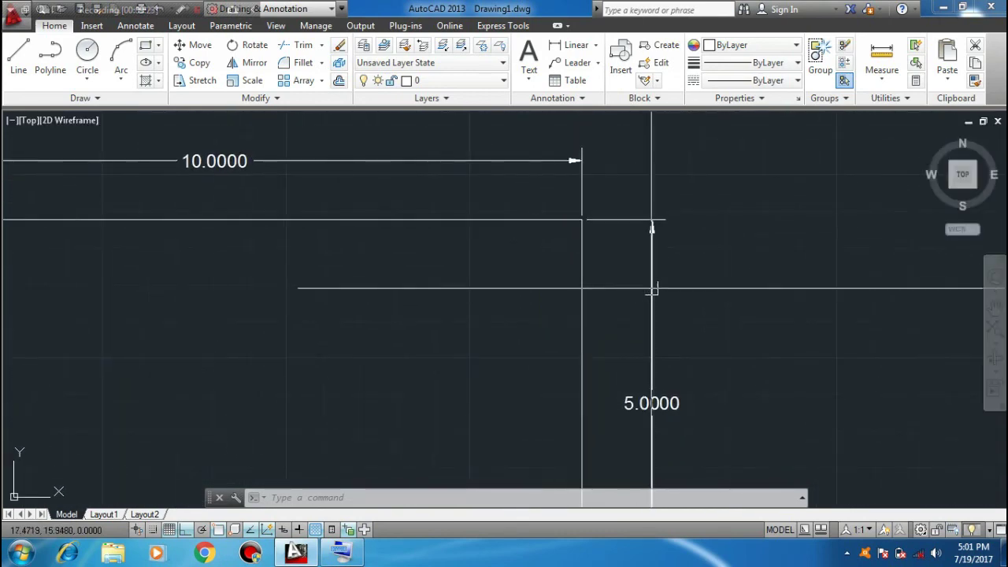
pyautogui.click(539, 221)
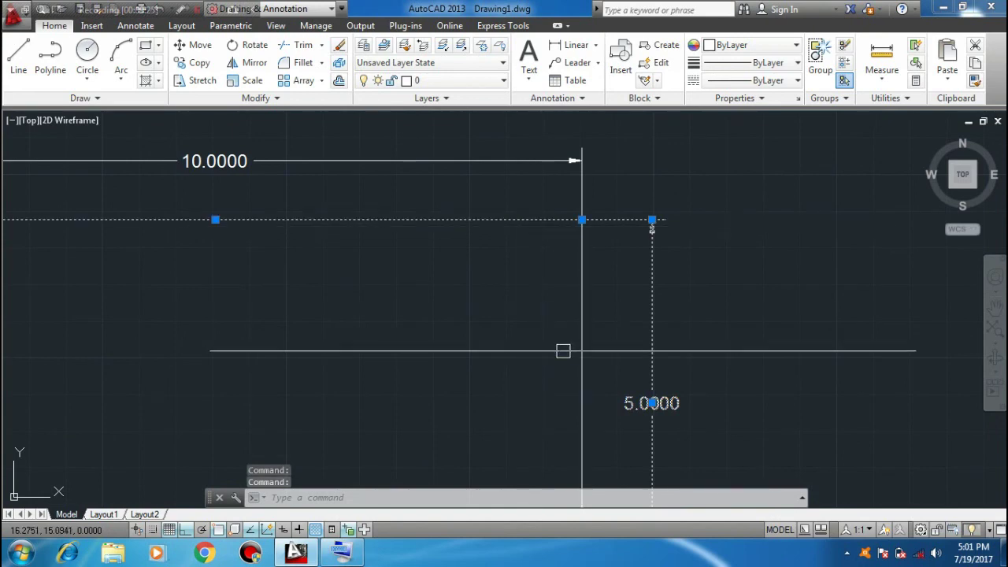
pyautogui.click(577, 345)
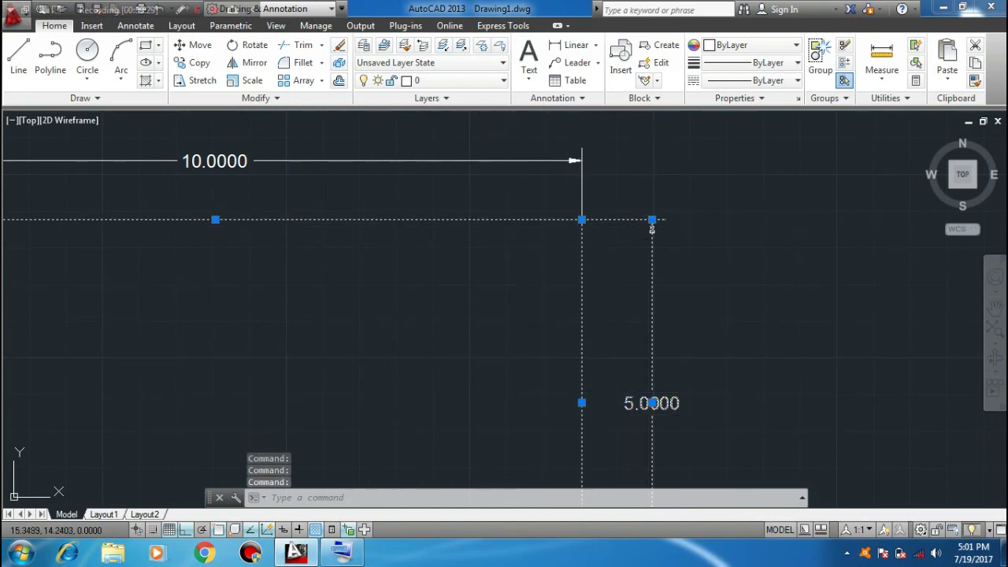
pyautogui.rightClick(587, 267)
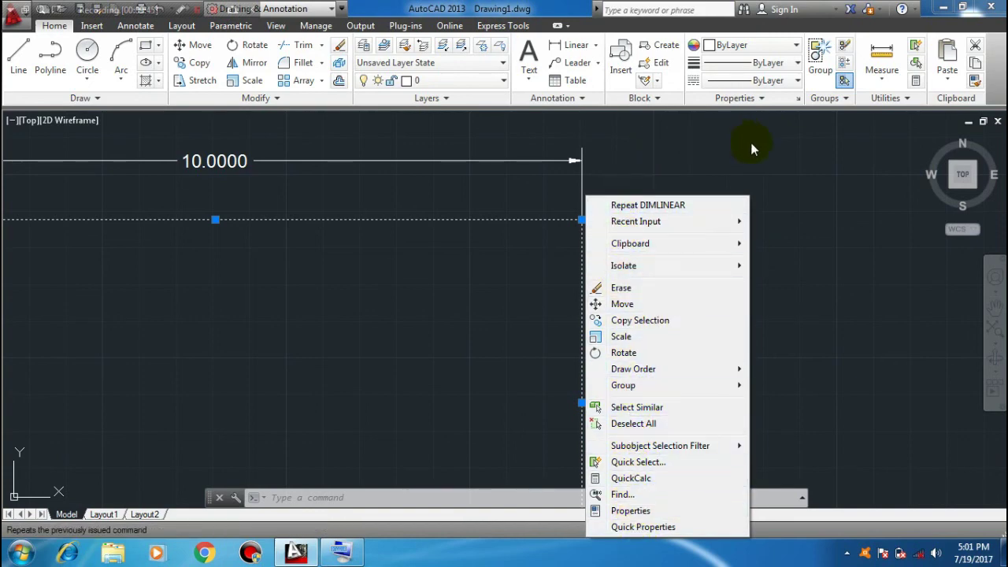
pyautogui.click(648, 172)
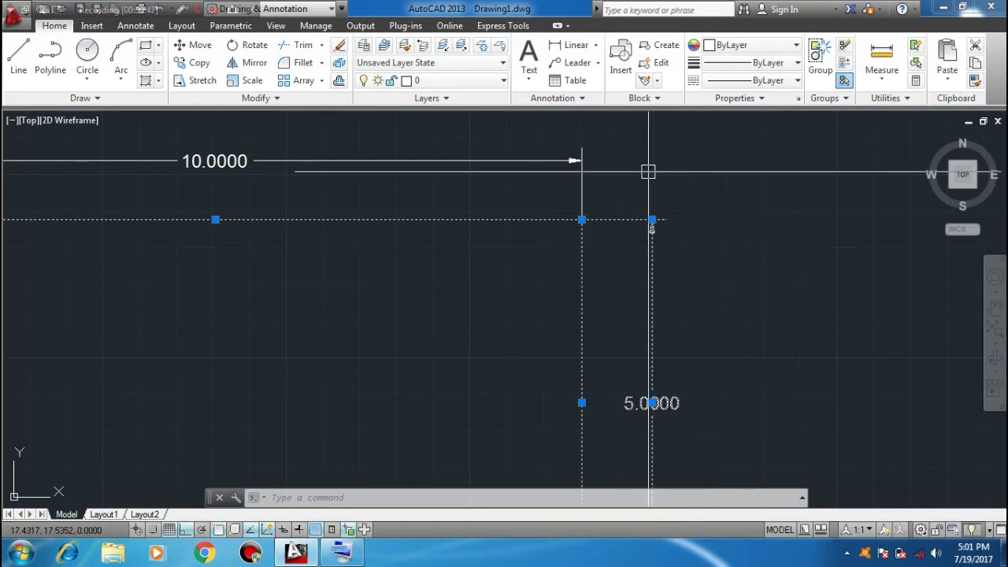
pyautogui.scroll(-2, 473, 228)
pyautogui.moveTo(405, 312); pyautogui.dragTo(545, 295, button='middle')
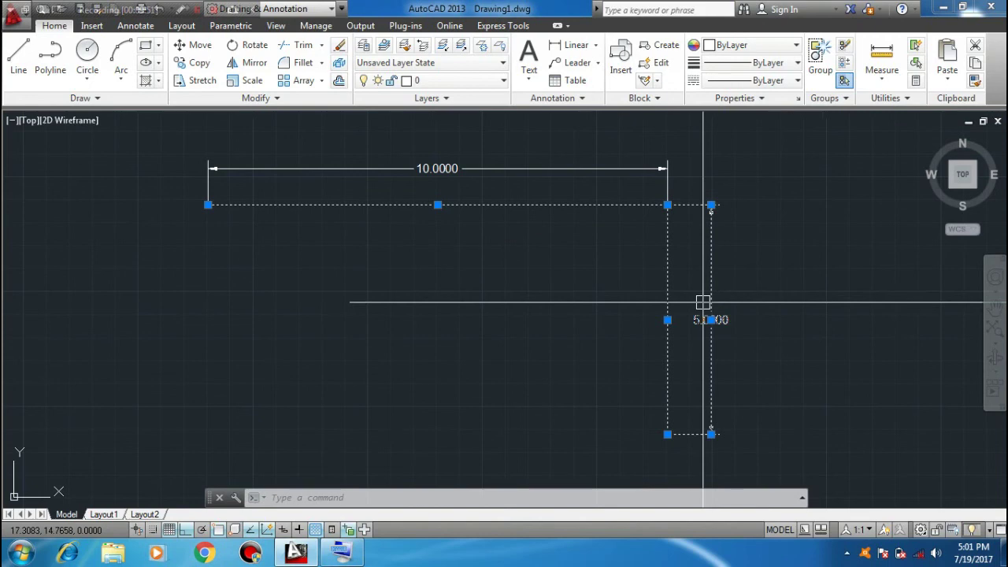
pyautogui.press('Escape')
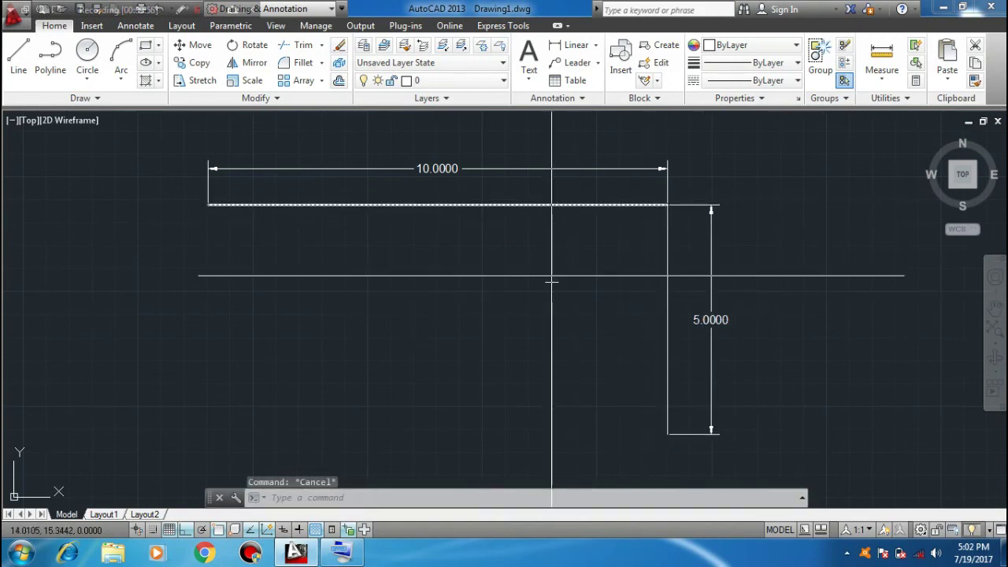
pyautogui.moveTo(646, 389); pyautogui.dragTo(627, 383, button='middle')
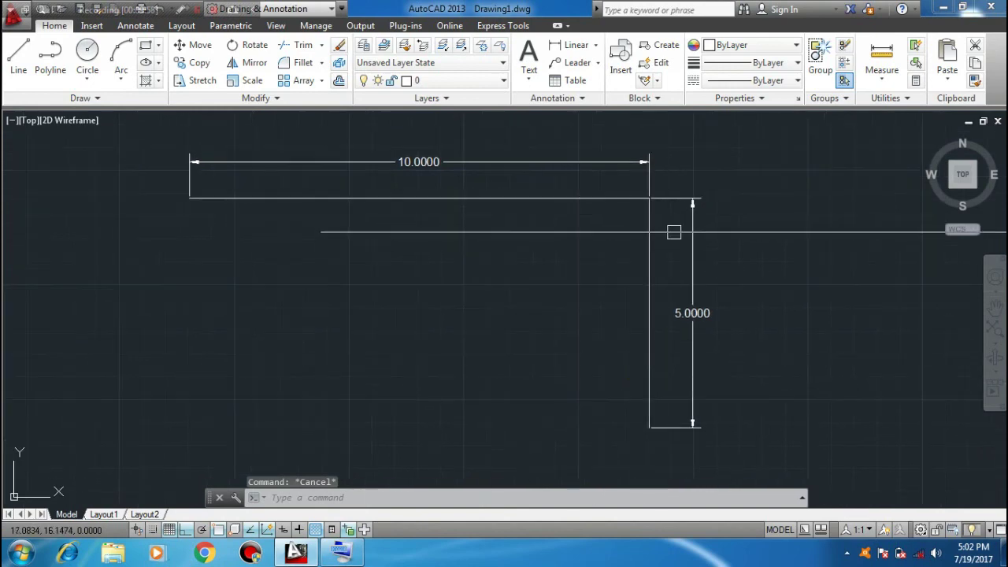
pyautogui.click(407, 196)
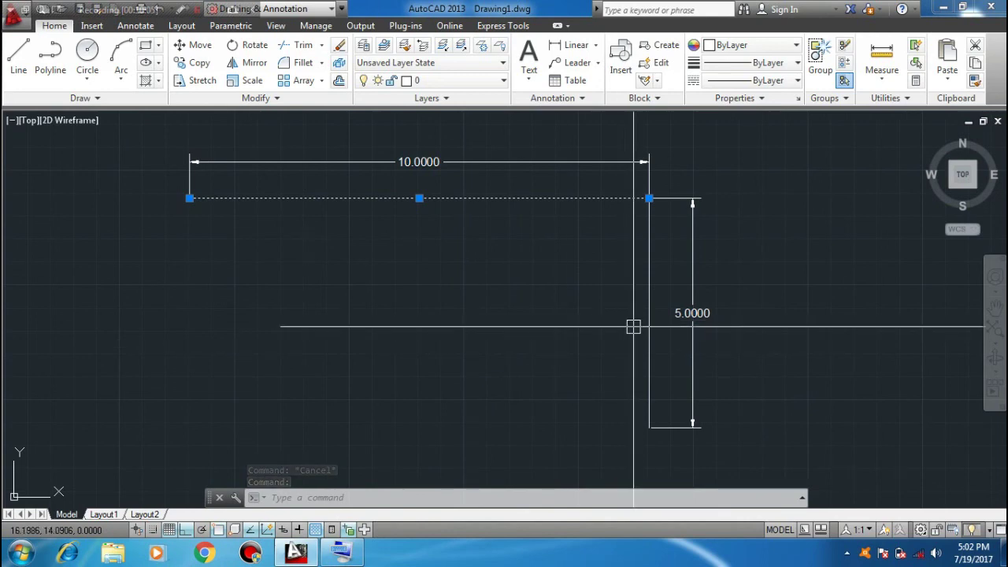
pyautogui.click(341, 551)
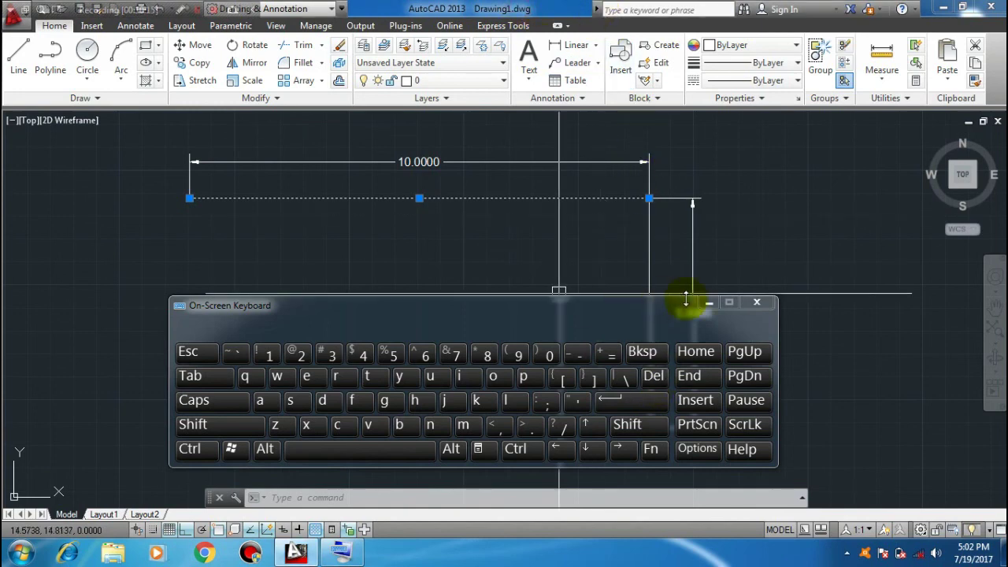
pyautogui.click(709, 305)
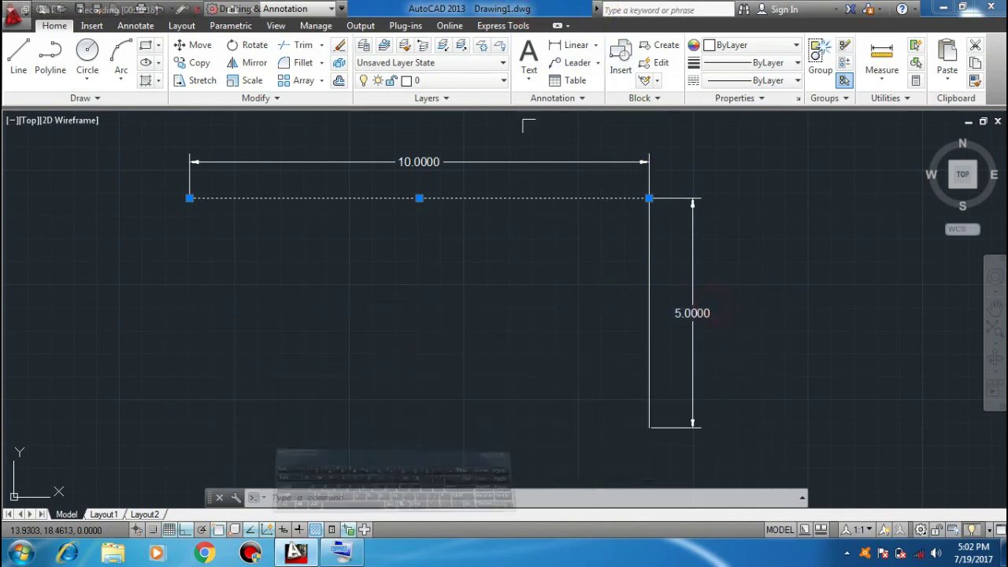
pyautogui.click(338, 47)
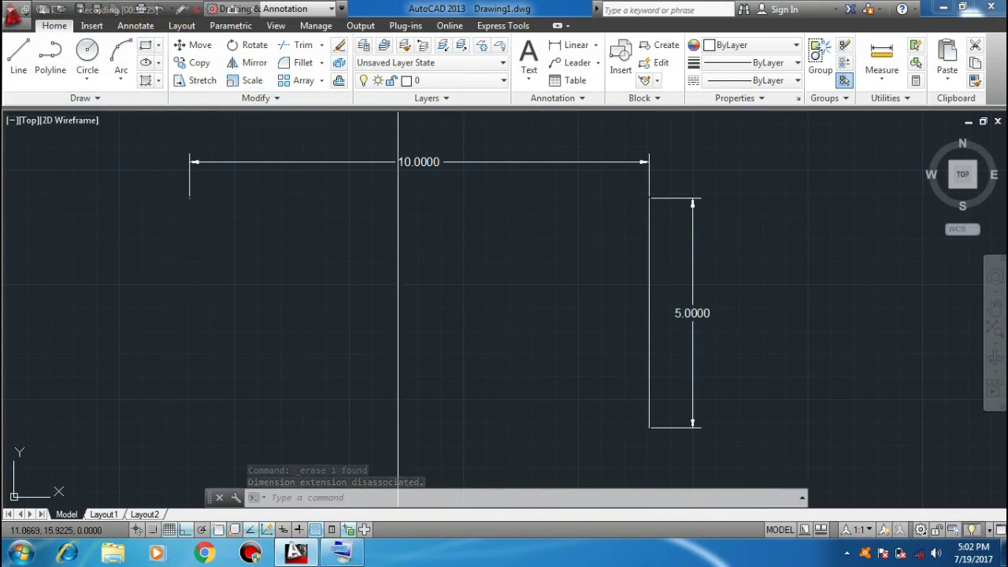
pyautogui.hotkey('ctrl', 'z')
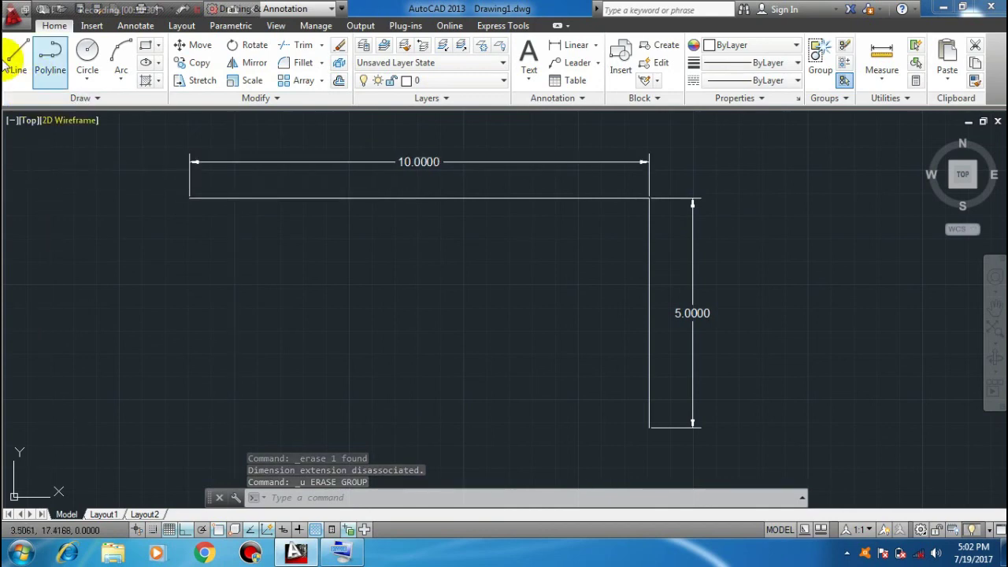
pyautogui.scroll(-2, 275, 191)
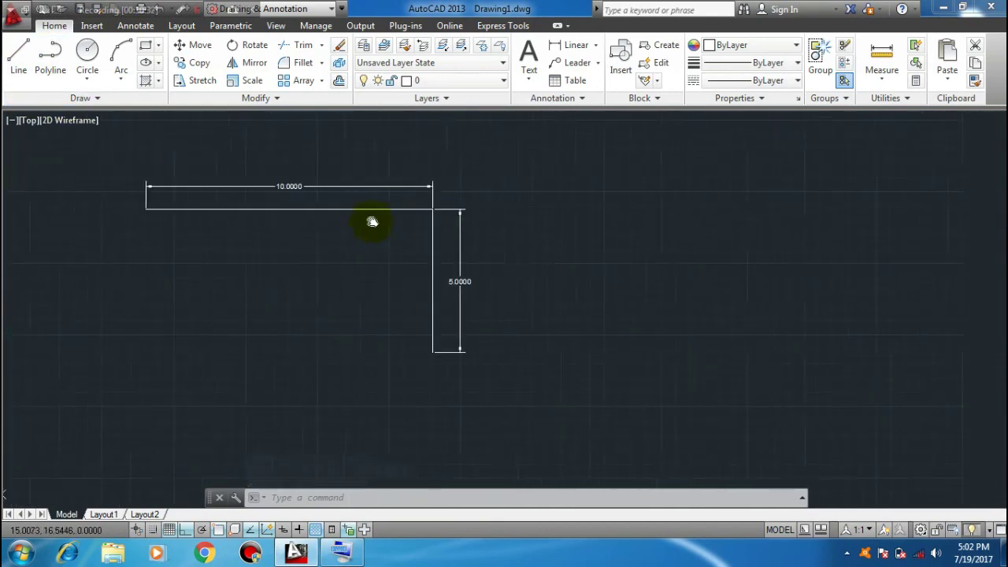
# - Draw a 10-unit horizontal line starting to the right of the L-shape
pyautogui.click(19, 63)
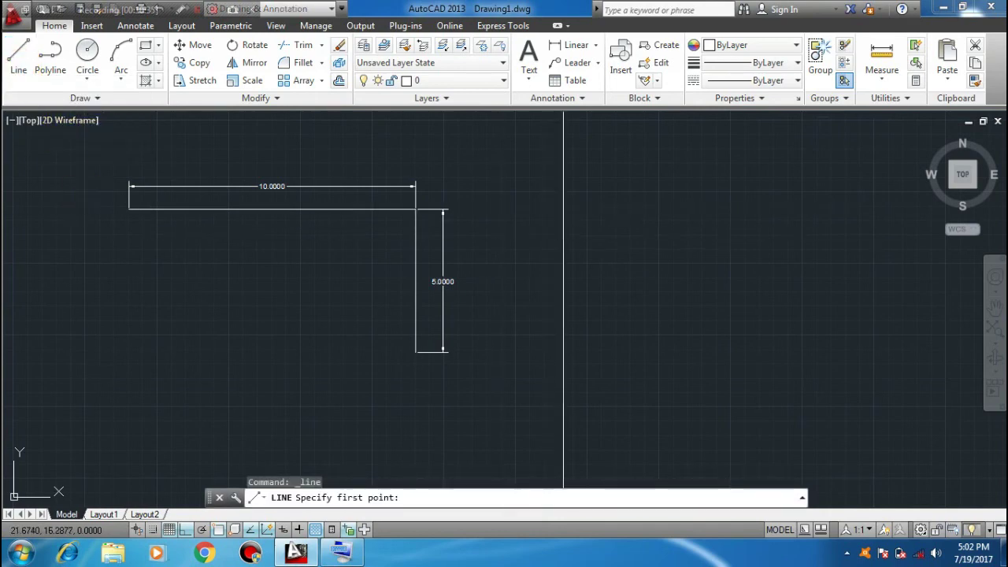
pyautogui.moveTo(552, 224); pyautogui.dragTo(444, 241, button='middle')
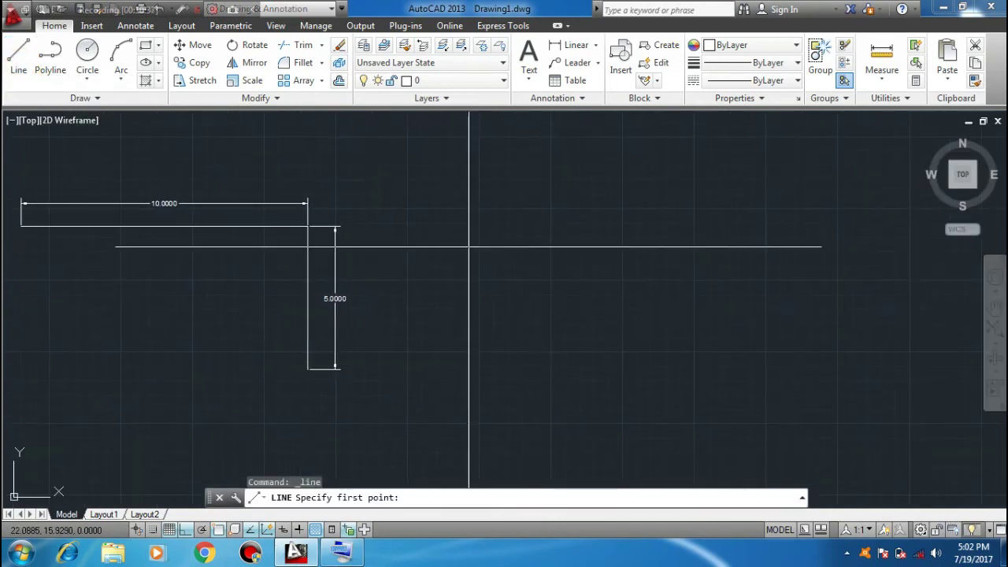
pyautogui.click(468, 228)
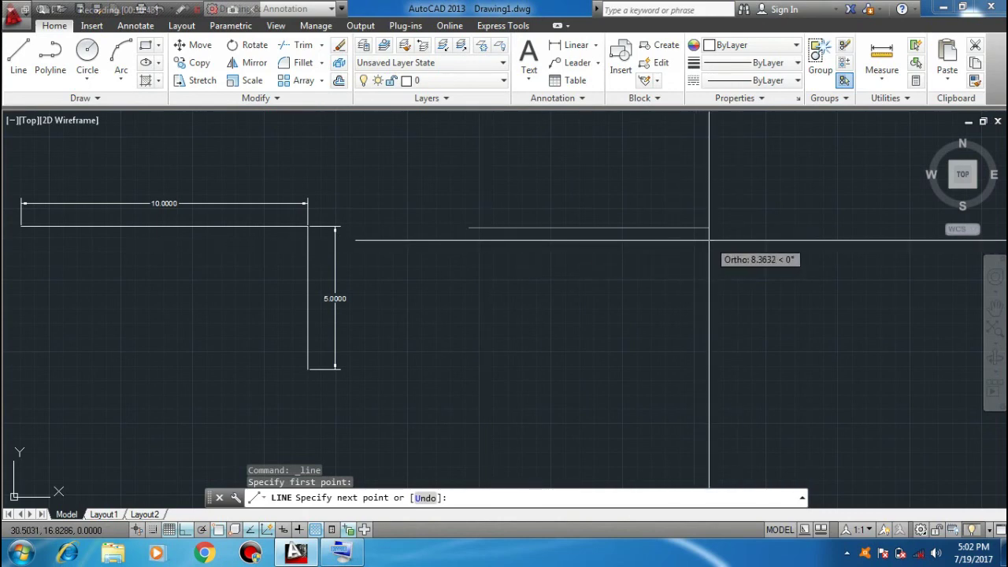
pyautogui.write('10')
pyautogui.press('Return')
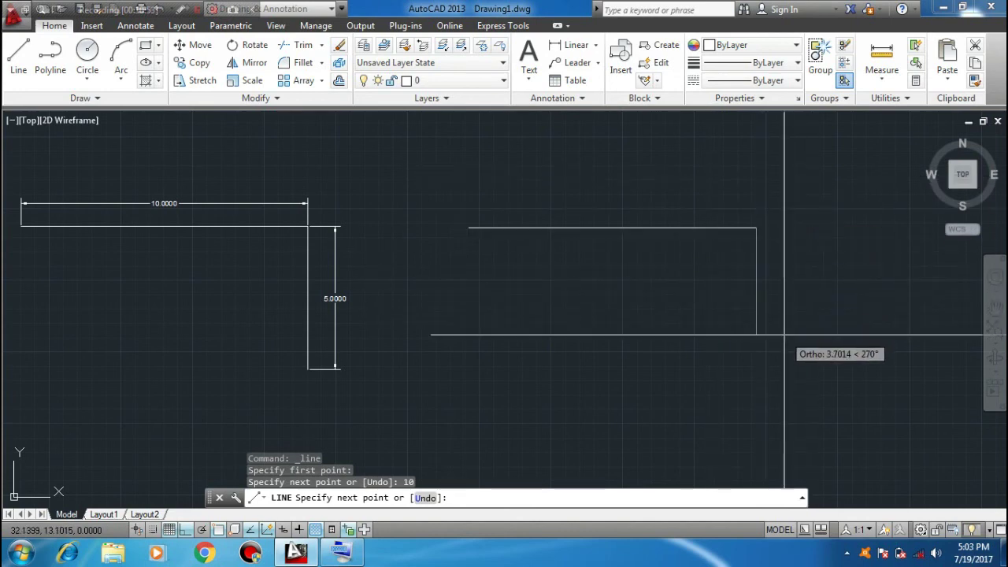
pyautogui.press('Escape')
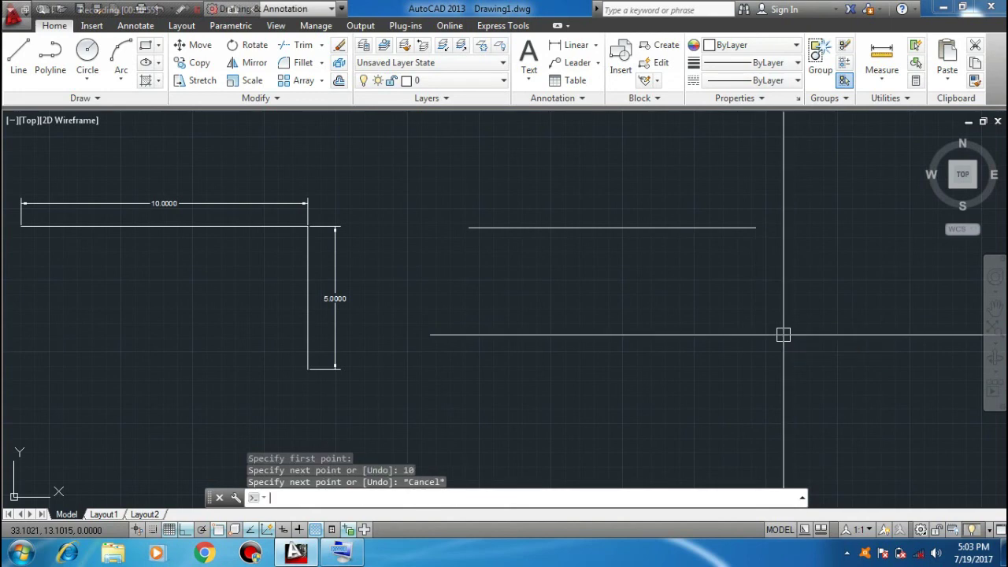
# - Select the new line to check it and pan back to show the dimensioned L-shape
pyautogui.moveTo(598, 216); pyautogui.dragTo(549, 245, button='middle')
pyautogui.scroll(4, 549, 245)
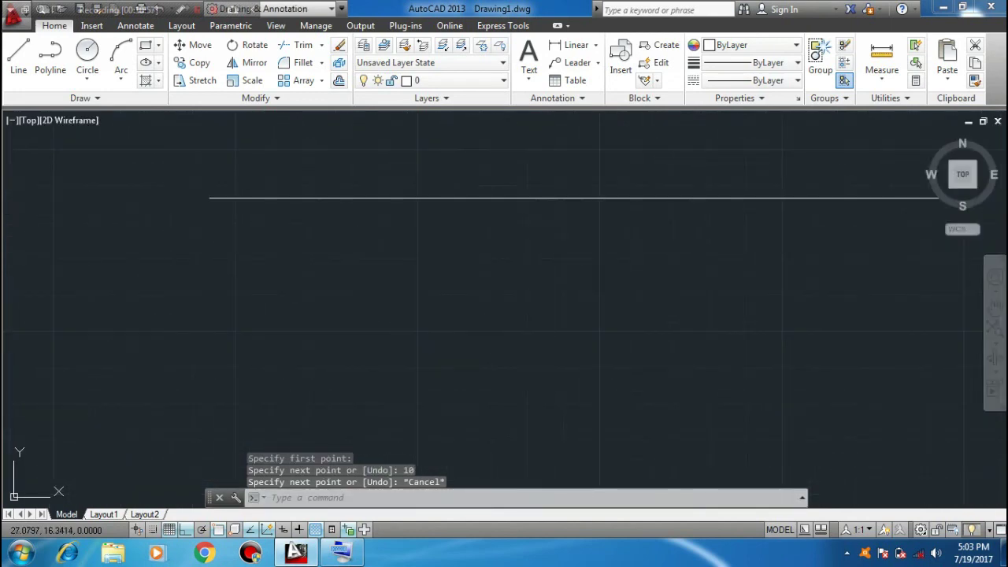
pyautogui.scroll(-4, 599, 241)
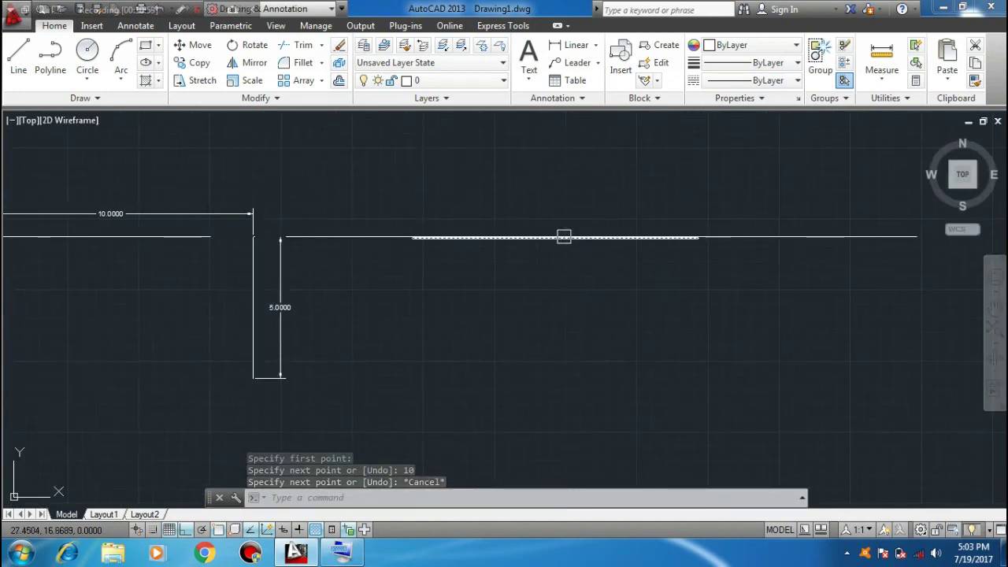
pyautogui.click(564, 236)
pyautogui.moveTo(635, 281); pyautogui.dragTo(615, 285, button='middle')
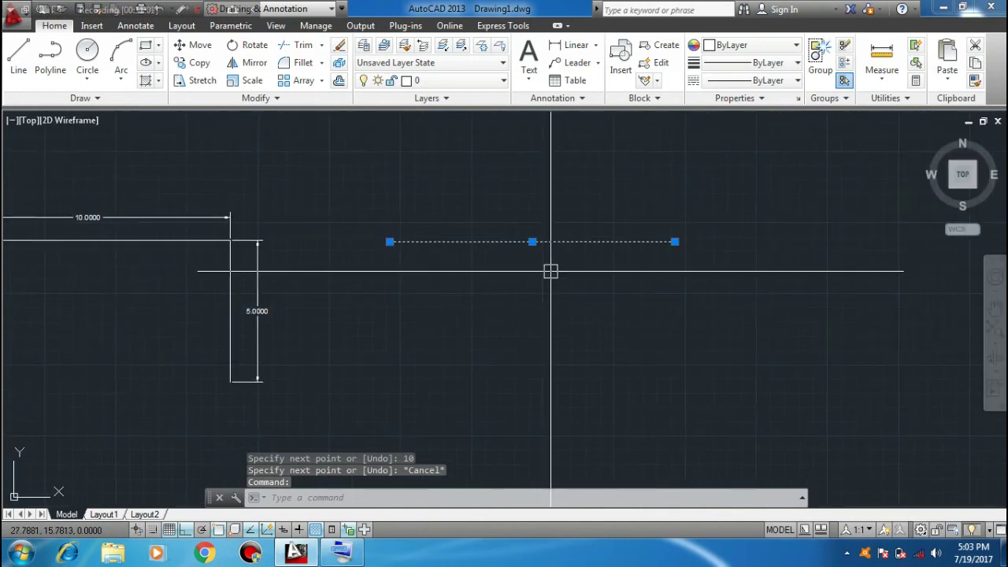
pyautogui.scroll(4, 543, 261)
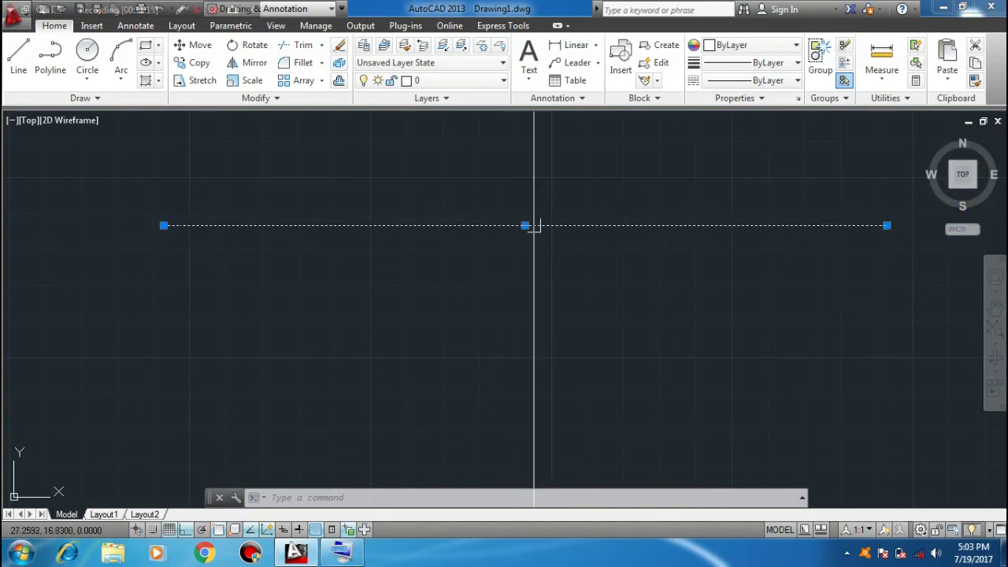
pyautogui.scroll(-4, 497, 272)
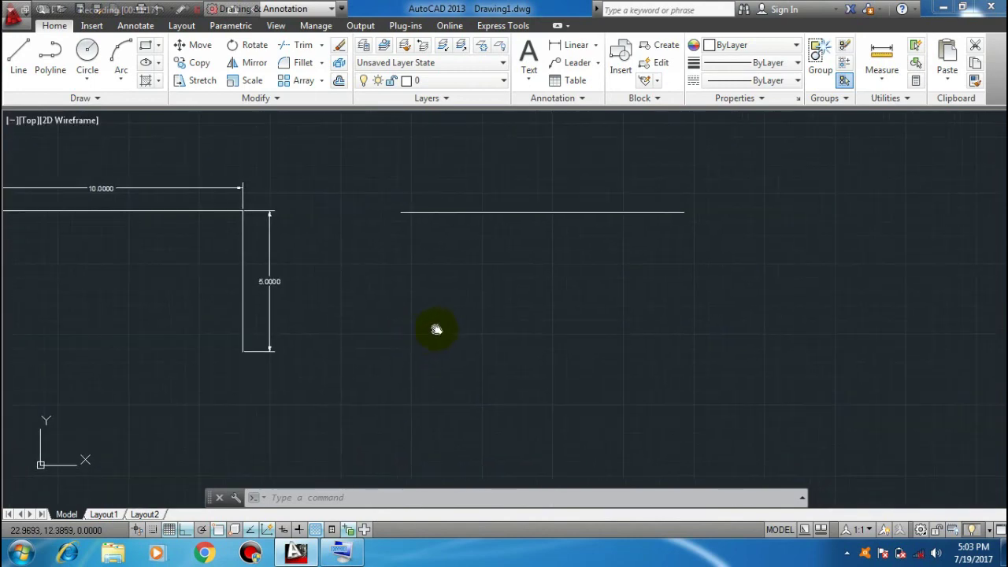
pyautogui.moveTo(434, 329); pyautogui.dragTo(428, 315, button='middle')
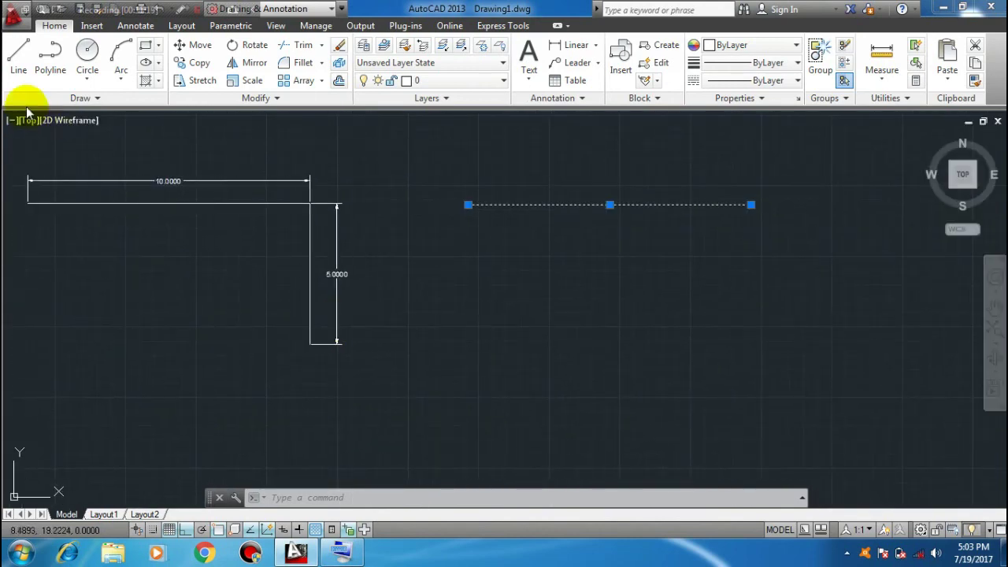
# - Draw a rectangle below the horizontal line from two opposite corners, then deselect it
pyautogui.click(149, 47)
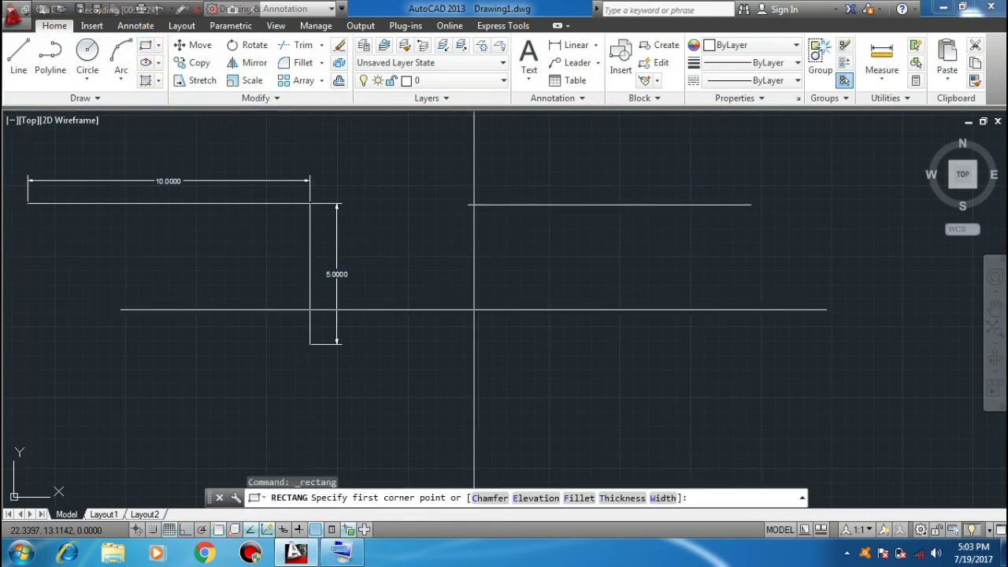
pyautogui.moveTo(474, 309); pyautogui.dragTo(430, 291, button='middle')
pyautogui.click(435, 234)
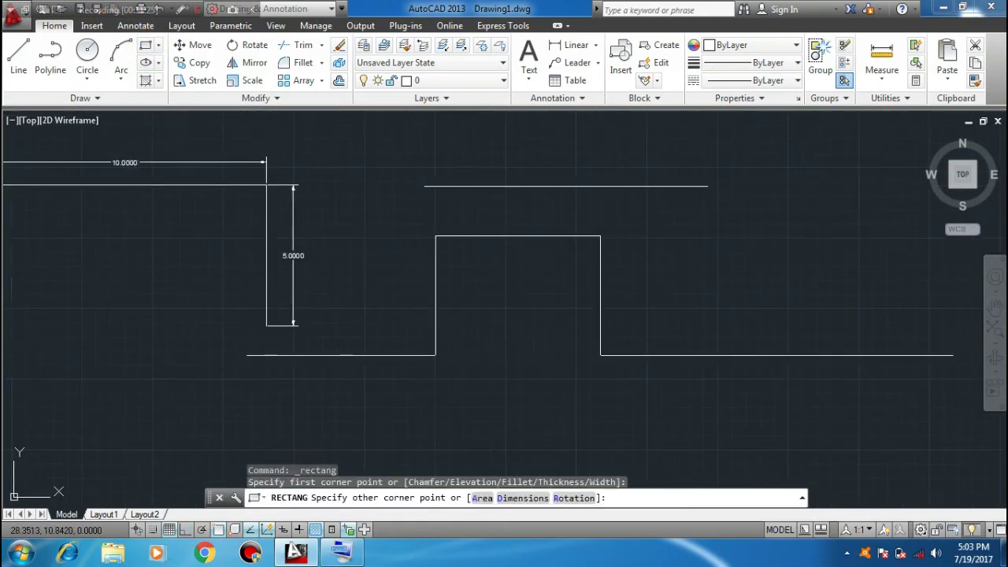
pyautogui.click(609, 375)
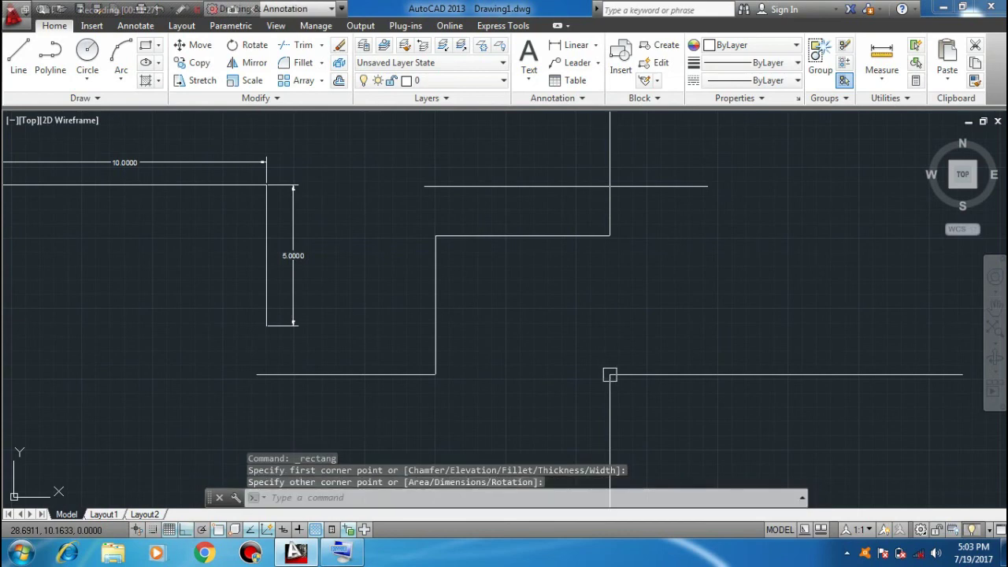
pyautogui.click(447, 244)
pyautogui.moveTo(436, 235)
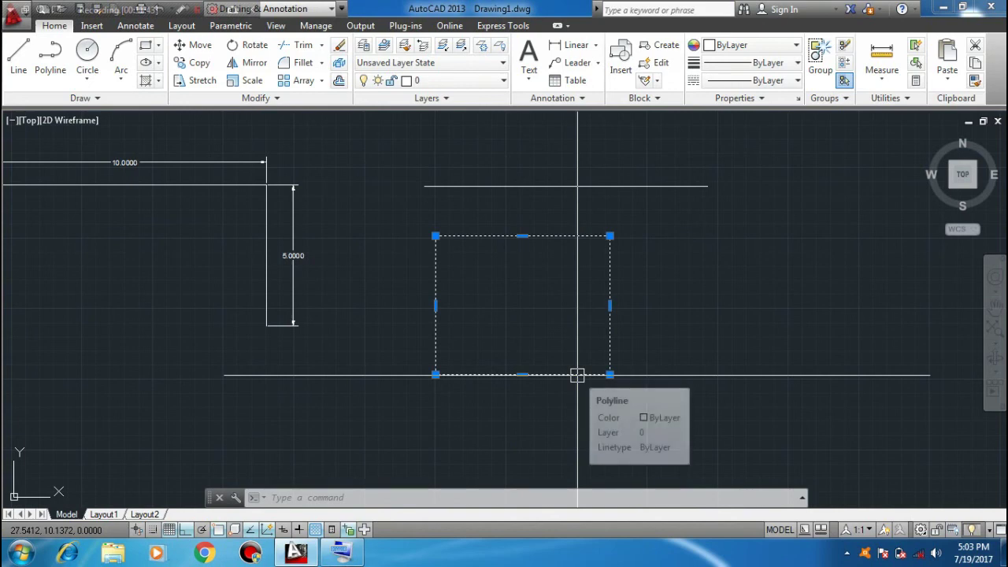
pyautogui.press('Escape')
pyautogui.press('Escape')
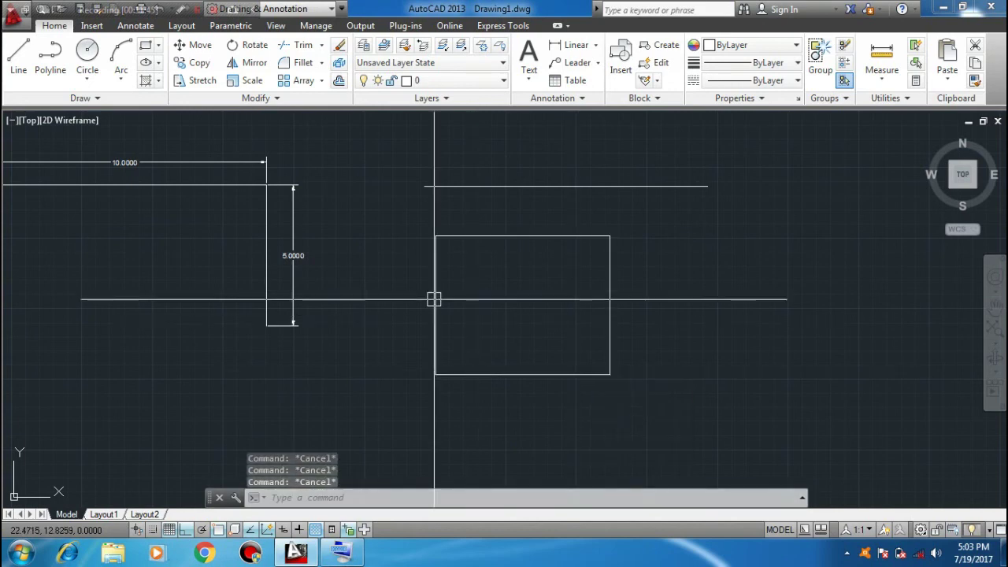
pyautogui.moveTo(328, 235); pyautogui.dragTo(362, 243, button='middle')
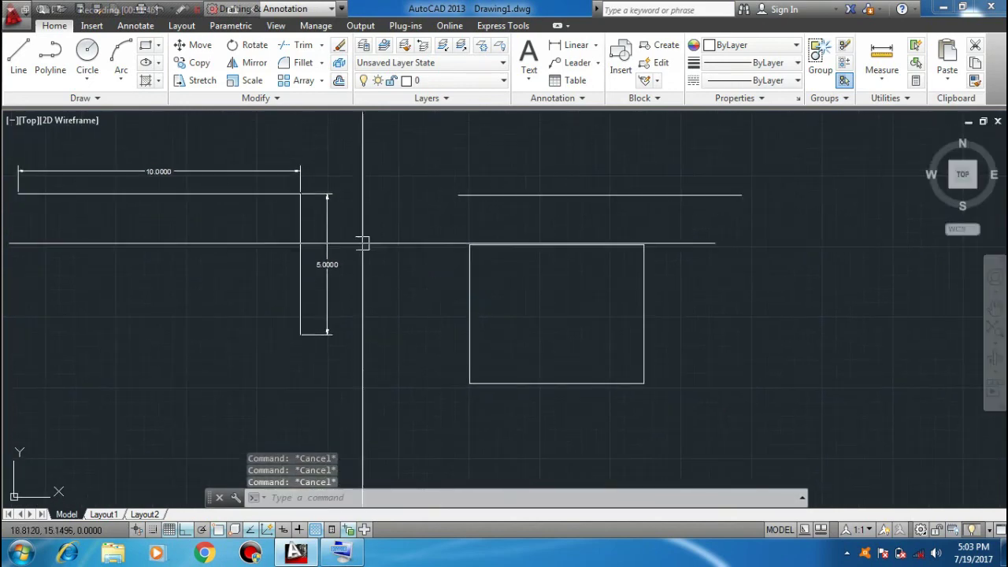
# - Draw a circle below the L-shape by picking its centre and radius
pyautogui.click(89, 63)
pyautogui.moveTo(394, 344); pyautogui.dragTo(470, 254, button='middle')
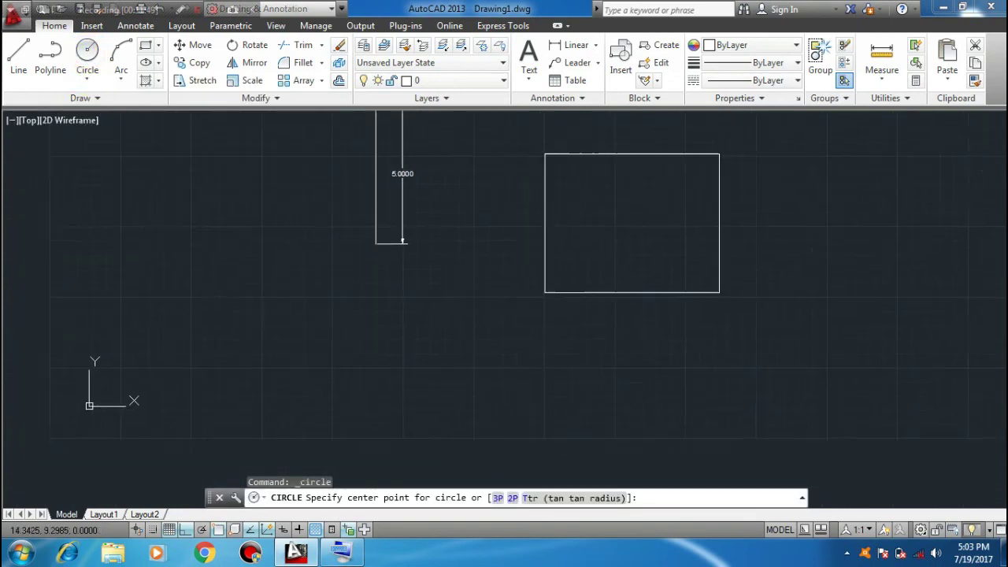
pyautogui.scroll(-4, 323, 250)
pyautogui.moveTo(295, 297); pyautogui.dragTo(333, 297, button='middle')
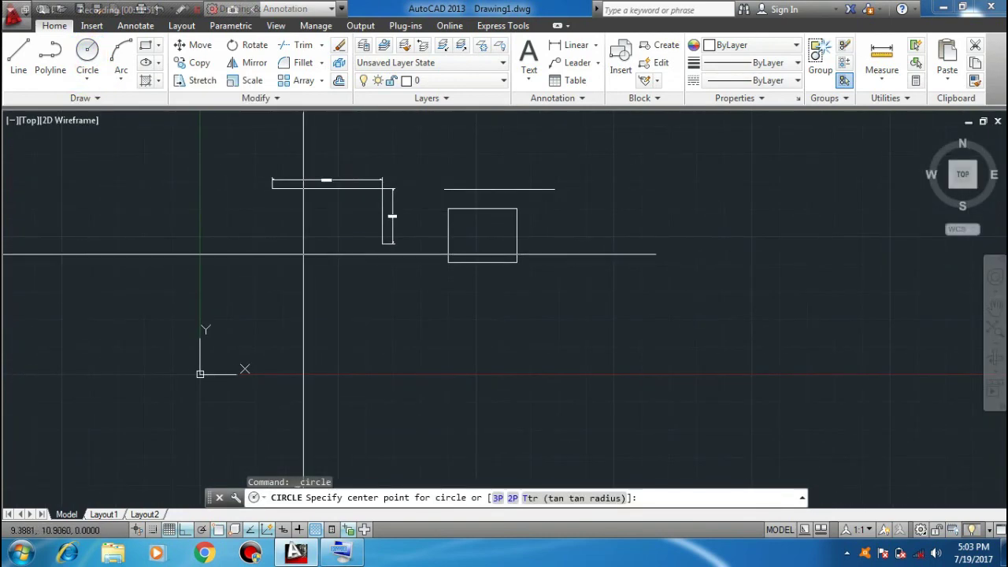
pyautogui.click(303, 254)
pyautogui.click(324, 283)
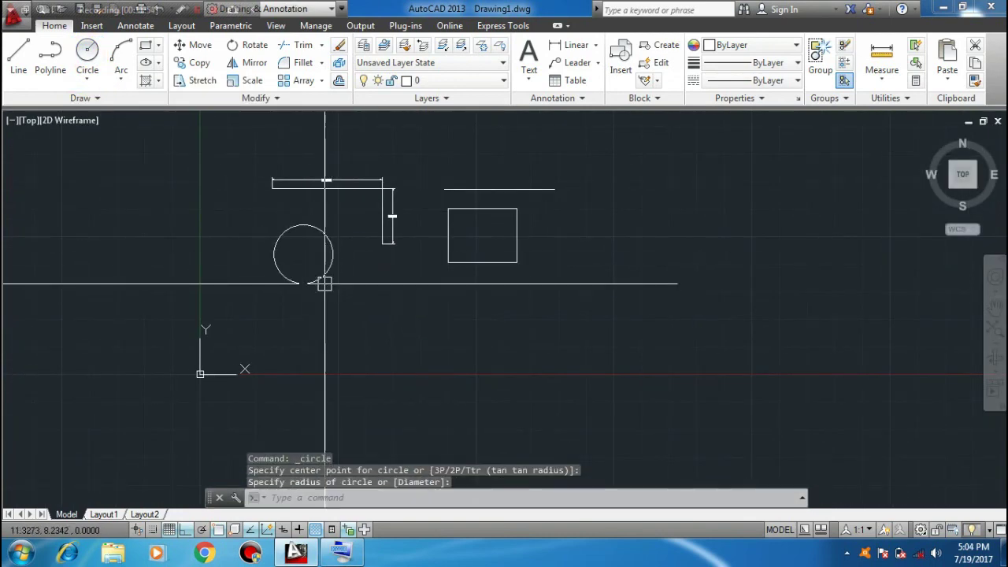
# - Window-select the circle and L-shape, add the line and rectangle by crossing, then clear
pyautogui.scroll(4, 436, 242)
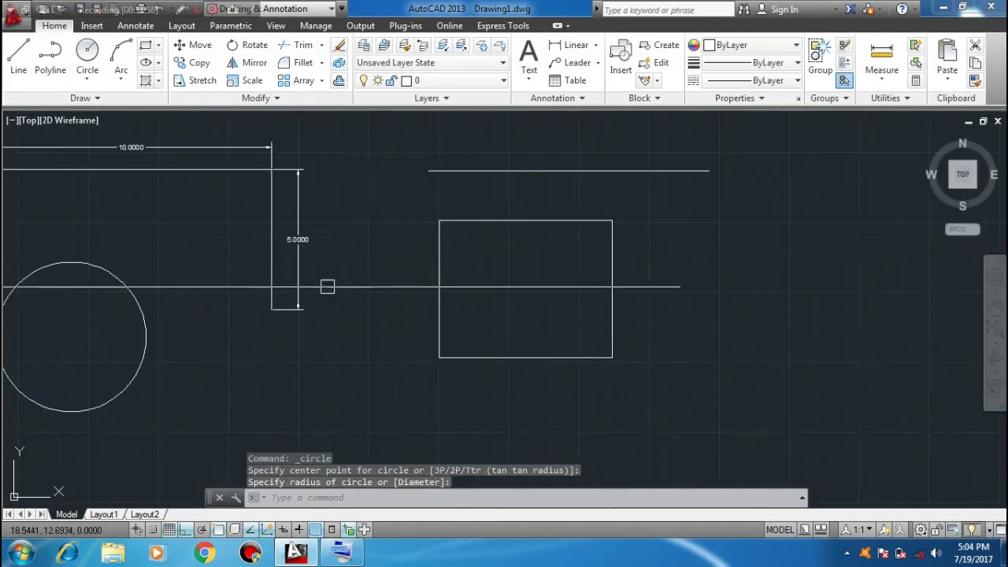
pyautogui.moveTo(326, 286); pyautogui.dragTo(402, 278, button='middle')
pyautogui.moveTo(262, 285); pyautogui.dragTo(348, 279, button='middle')
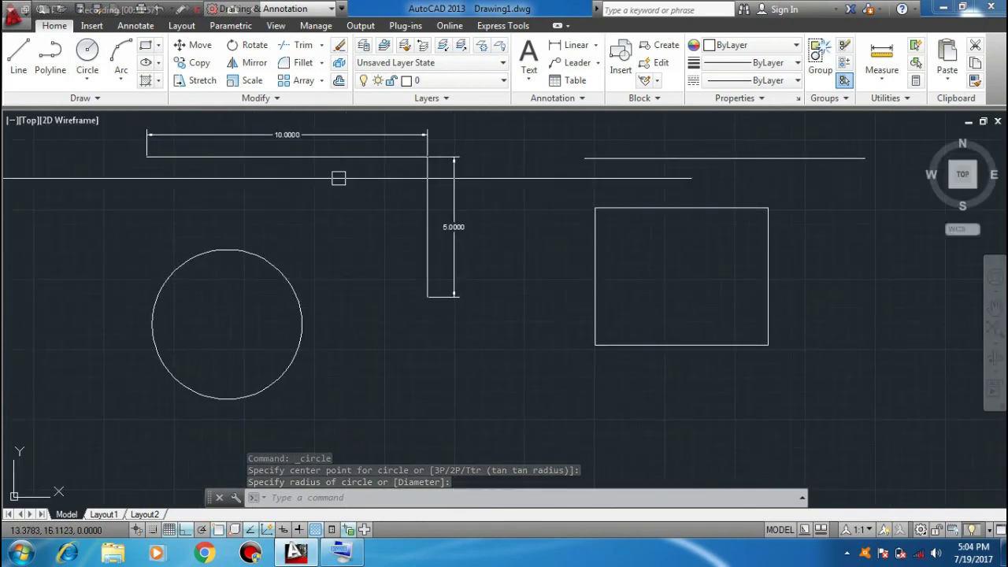
pyautogui.moveTo(338, 178); pyautogui.dragTo(345, 222, button='middle')
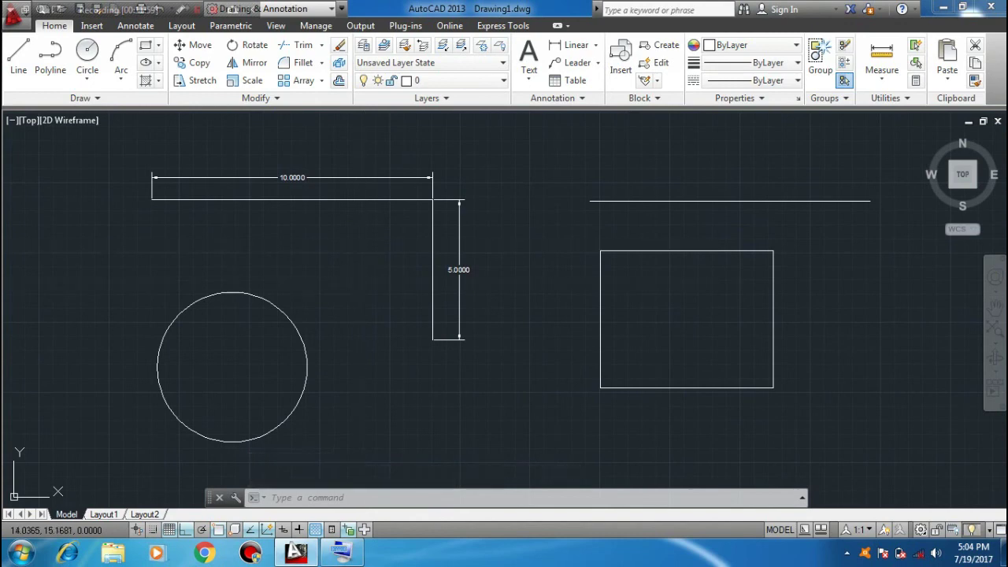
pyautogui.scroll(-1, 473, 285)
pyautogui.scroll(-2, 452, 303)
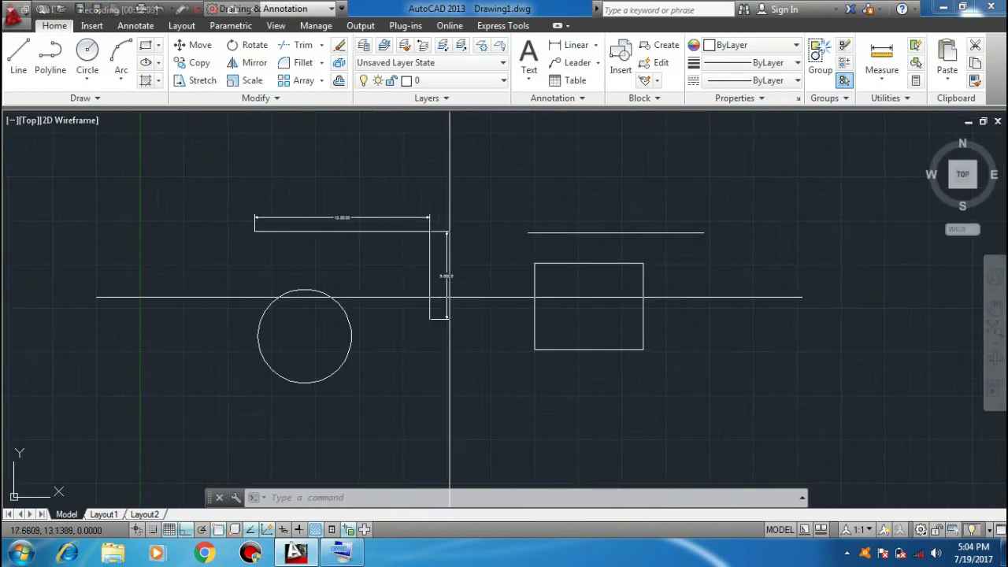
pyautogui.moveTo(486, 292); pyautogui.dragTo(496, 278, button='middle')
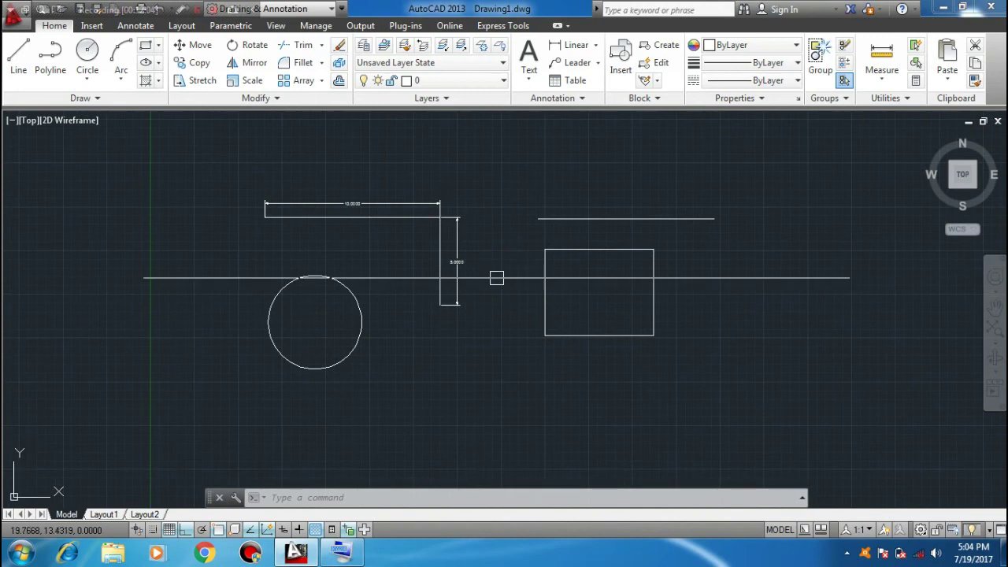
pyautogui.click(178, 142)
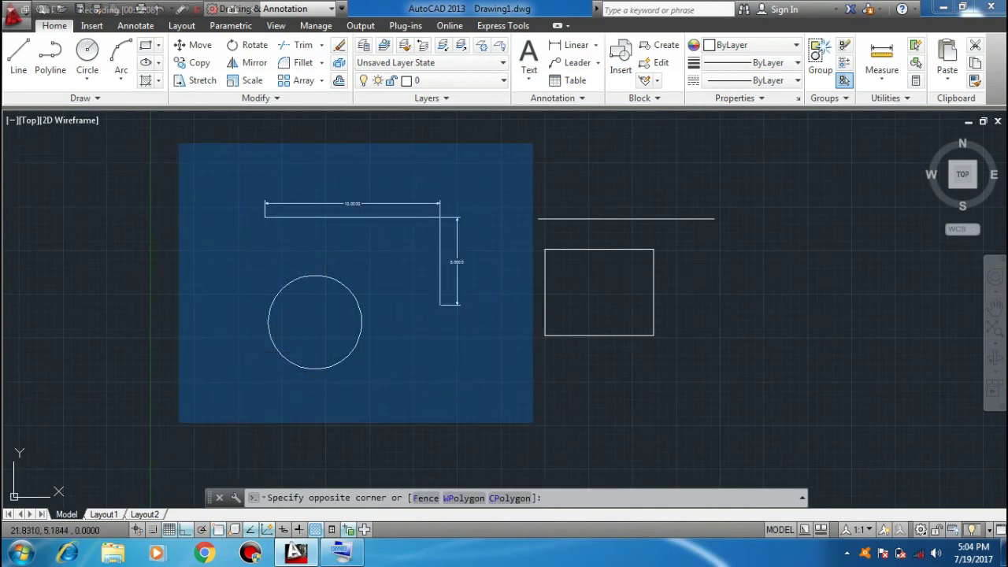
pyautogui.click(501, 442)
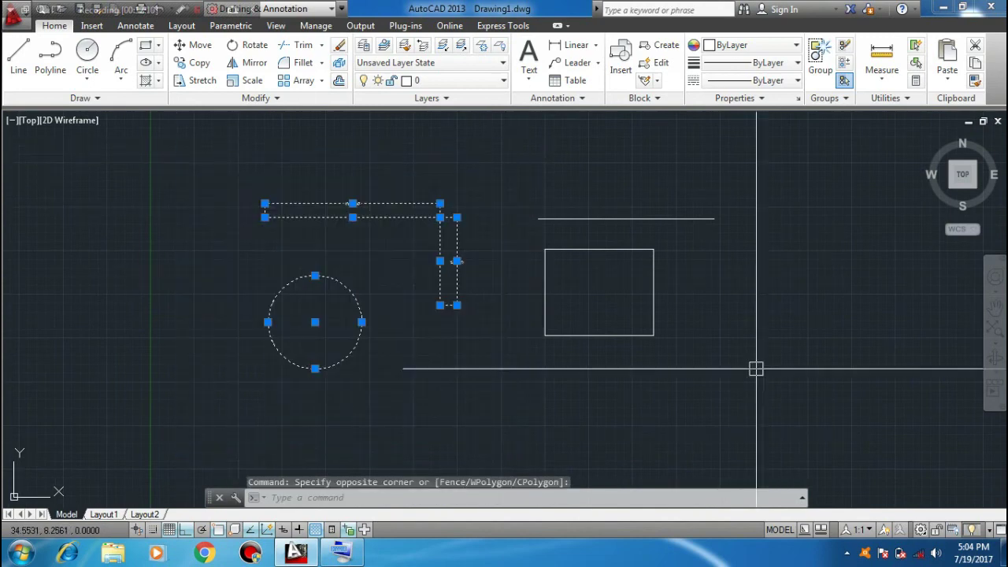
pyautogui.click(814, 155)
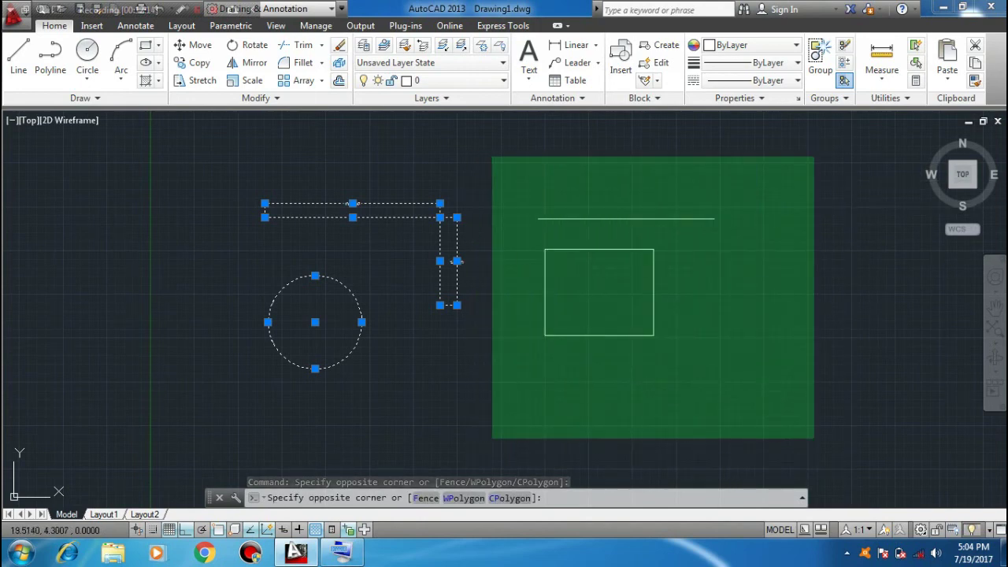
pyautogui.click(513, 412)
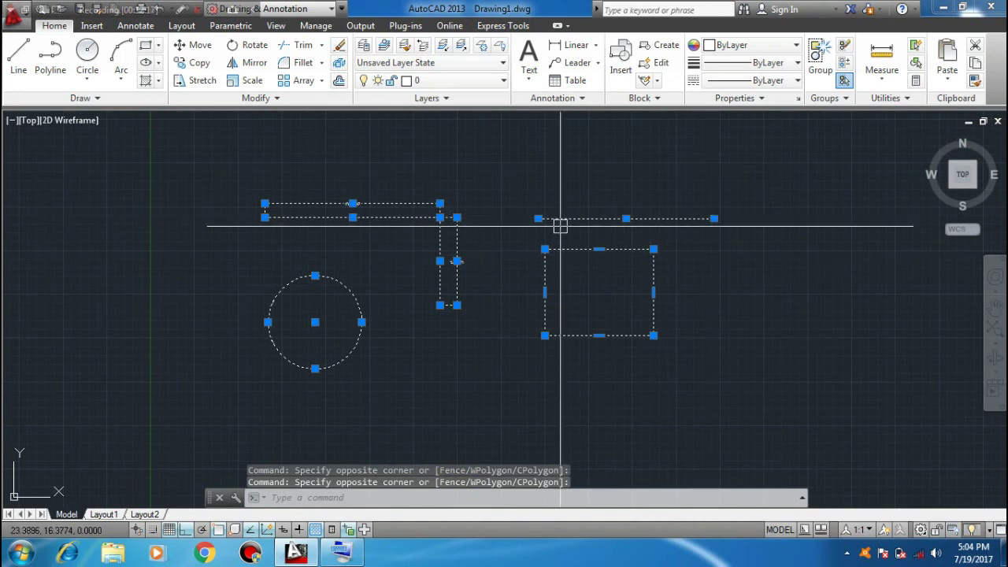
pyautogui.press('Escape')
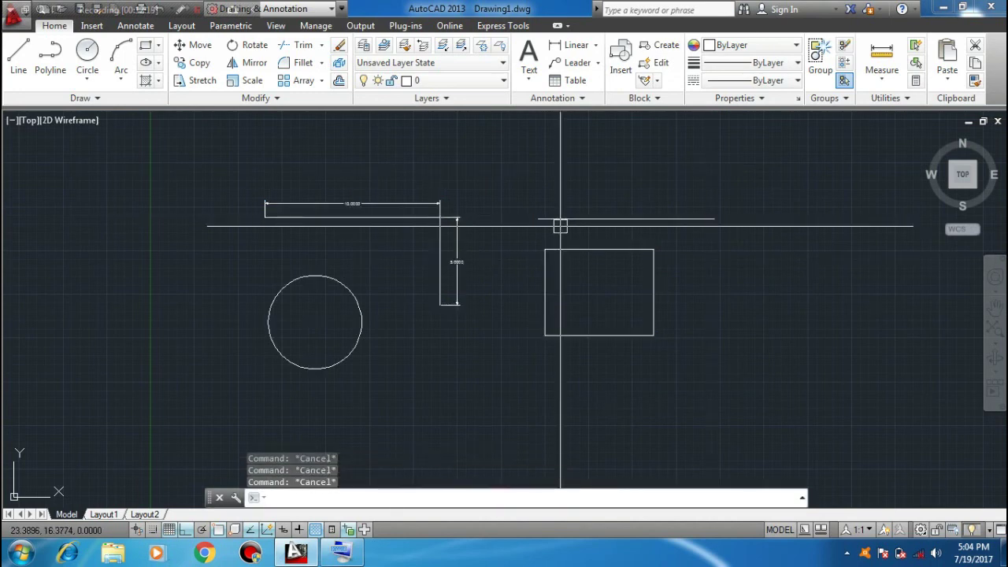
# - Window-select the line and rectangle, try another crossing selection, then deselect everything
pyautogui.click(560, 226)
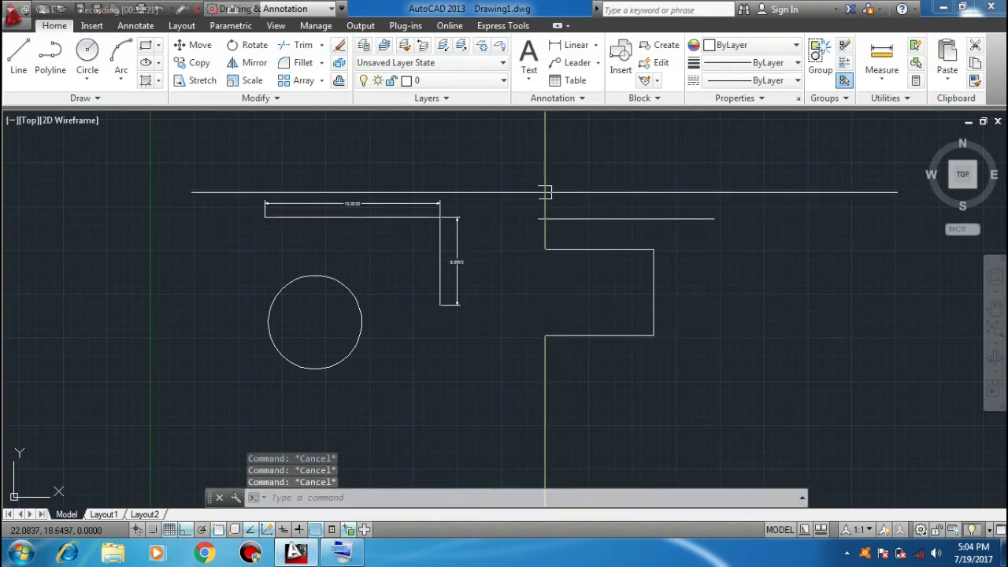
pyautogui.click(739, 409)
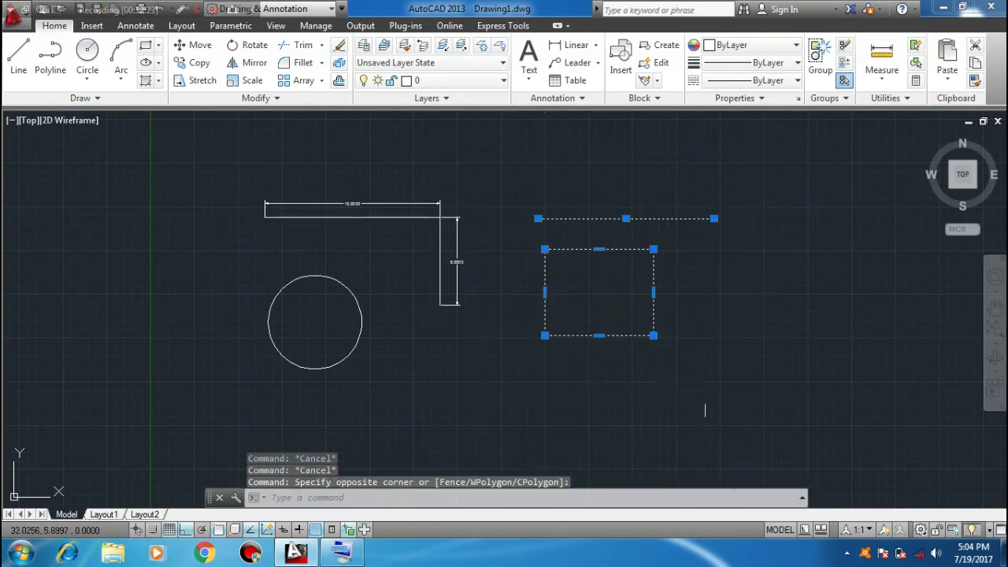
pyautogui.click(819, 142)
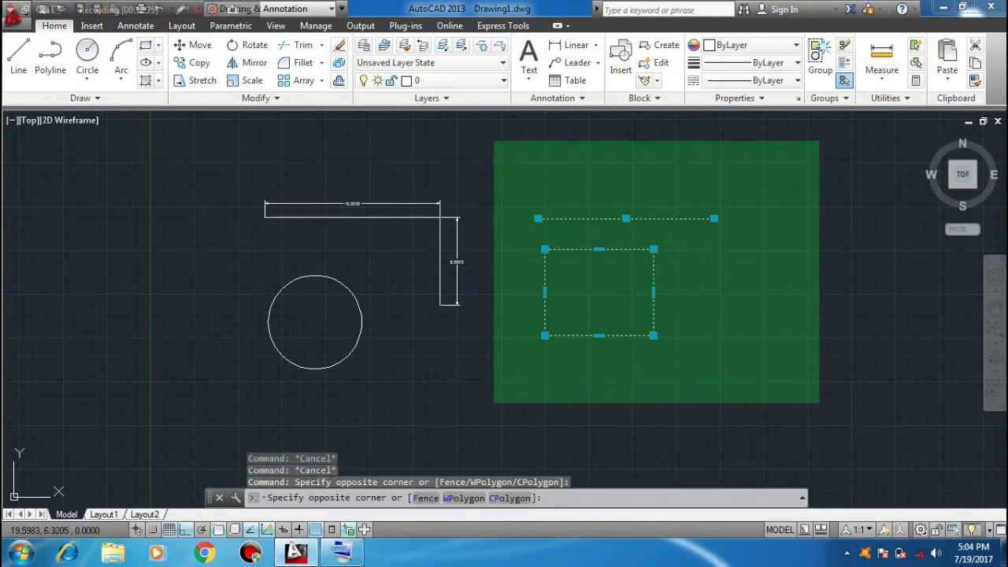
pyautogui.click(492, 403)
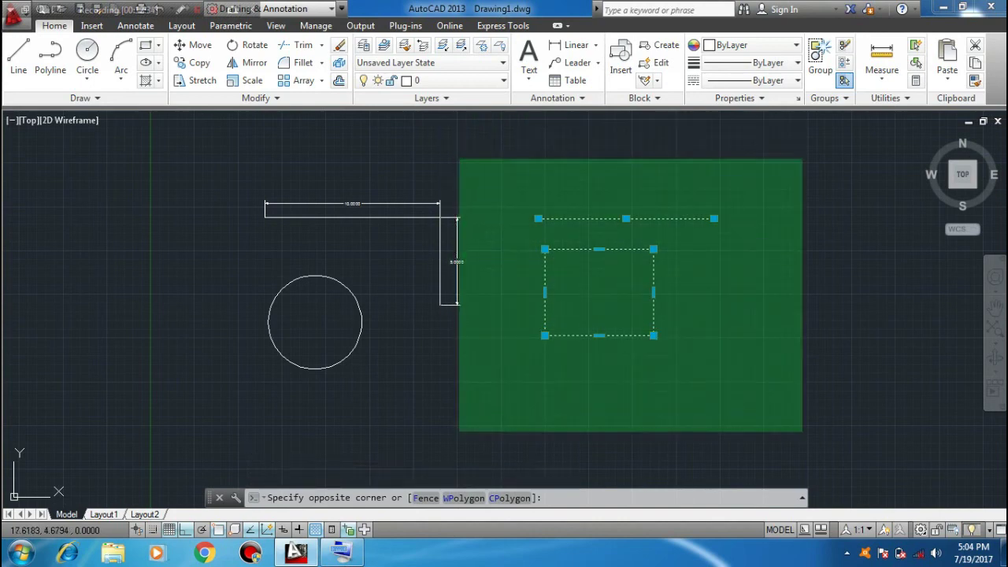
pyautogui.press('Escape')
pyautogui.press('Escape')
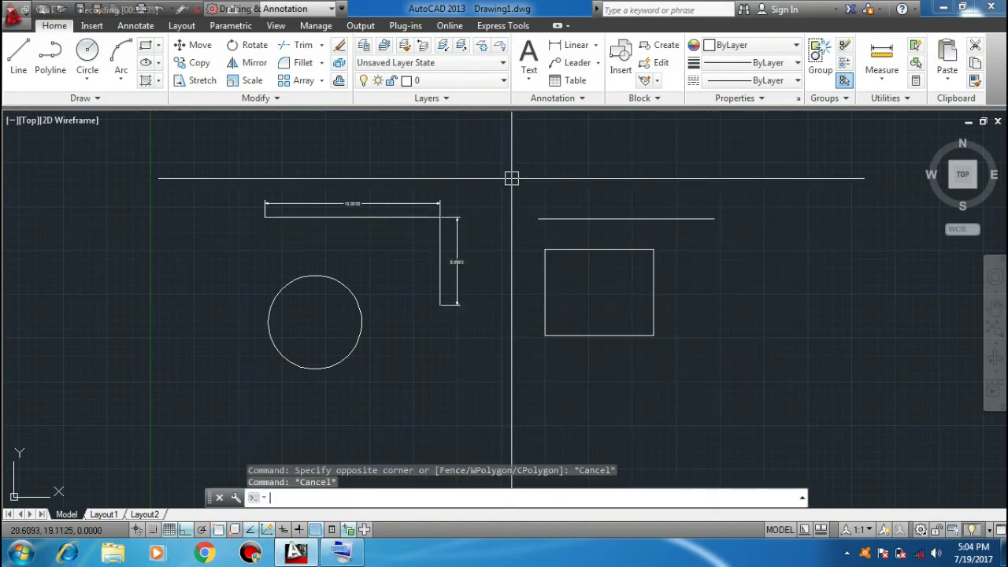
pyautogui.click(462, 140)
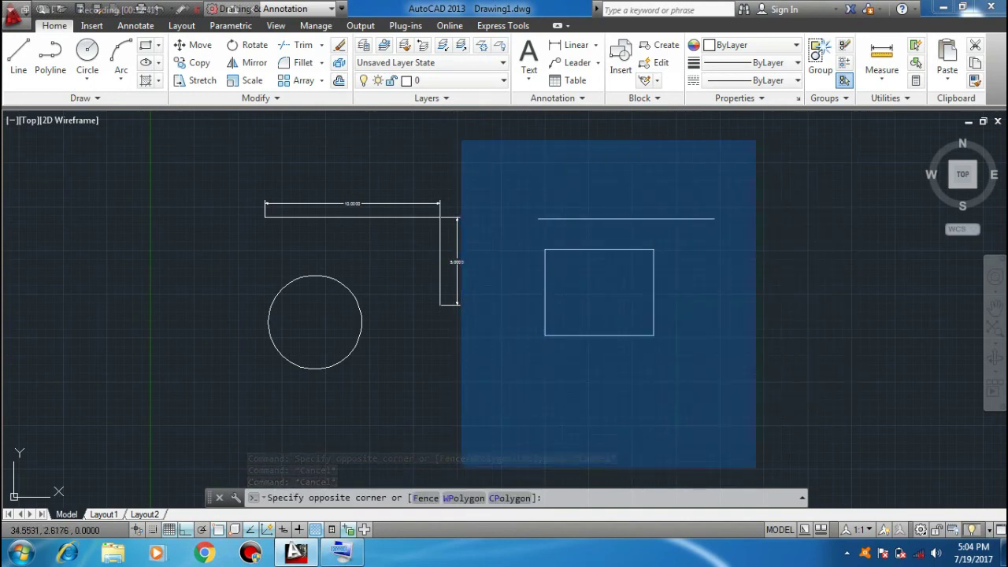
pyautogui.click(543, 197)
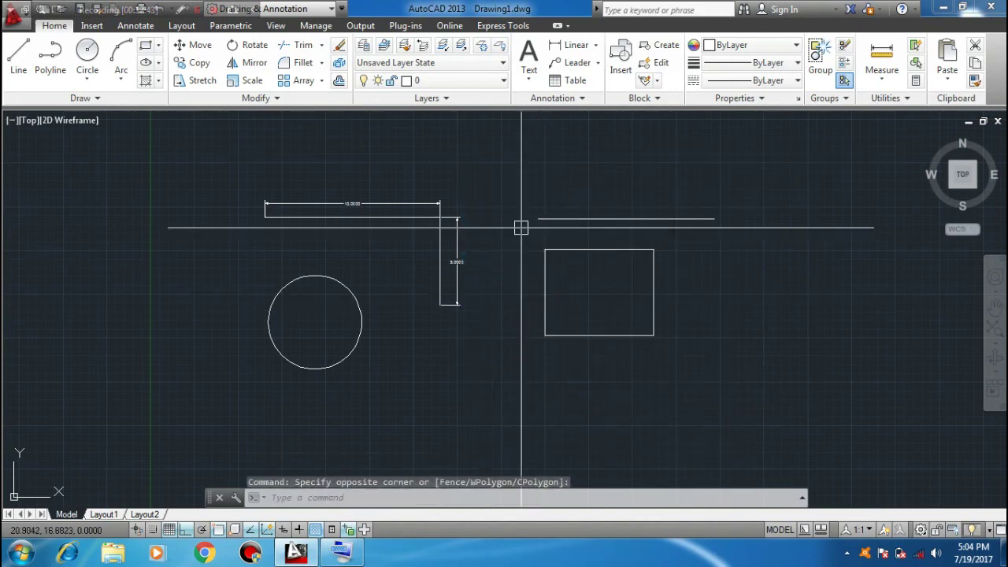
pyautogui.click(513, 167)
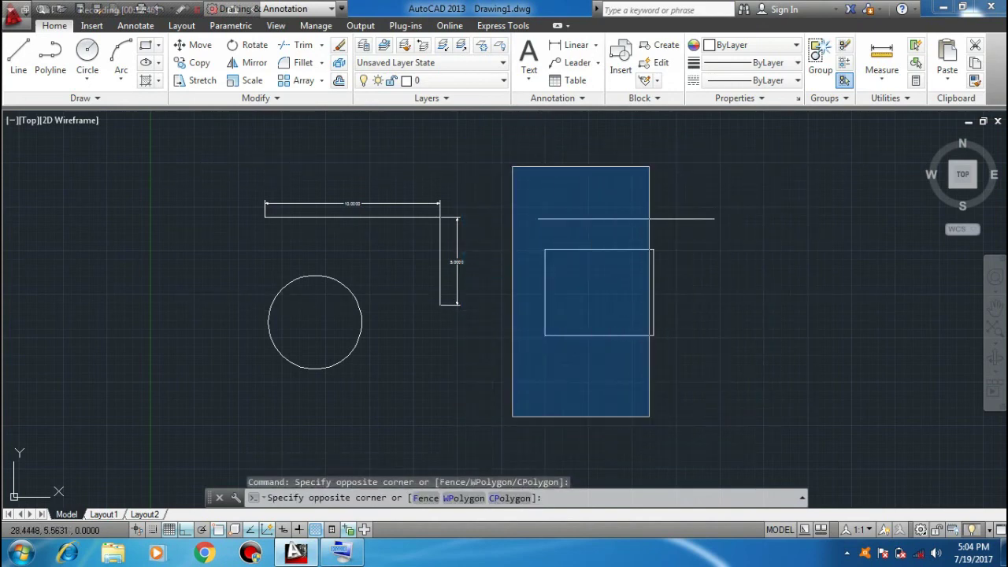
pyautogui.click(648, 407)
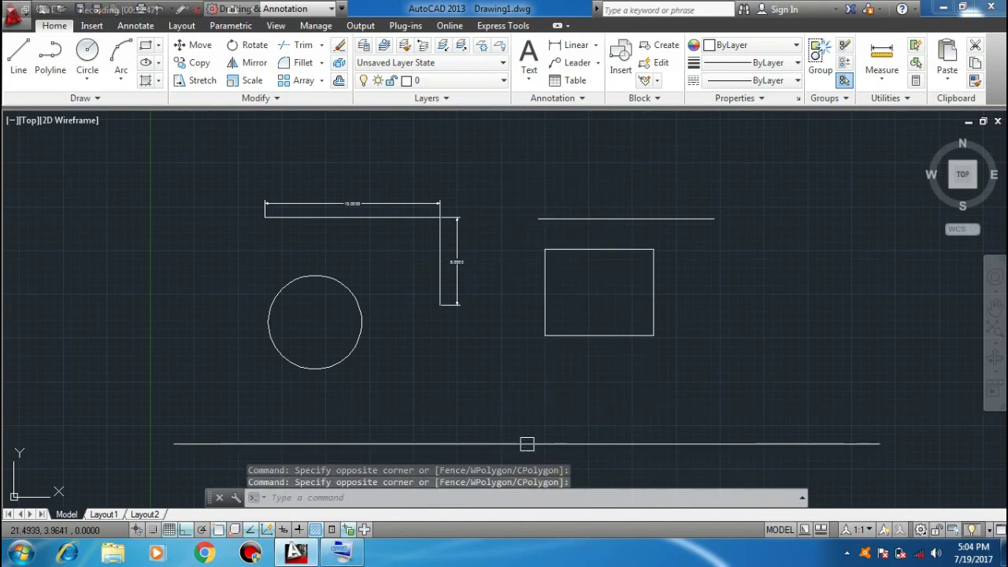
pyautogui.click(482, 167)
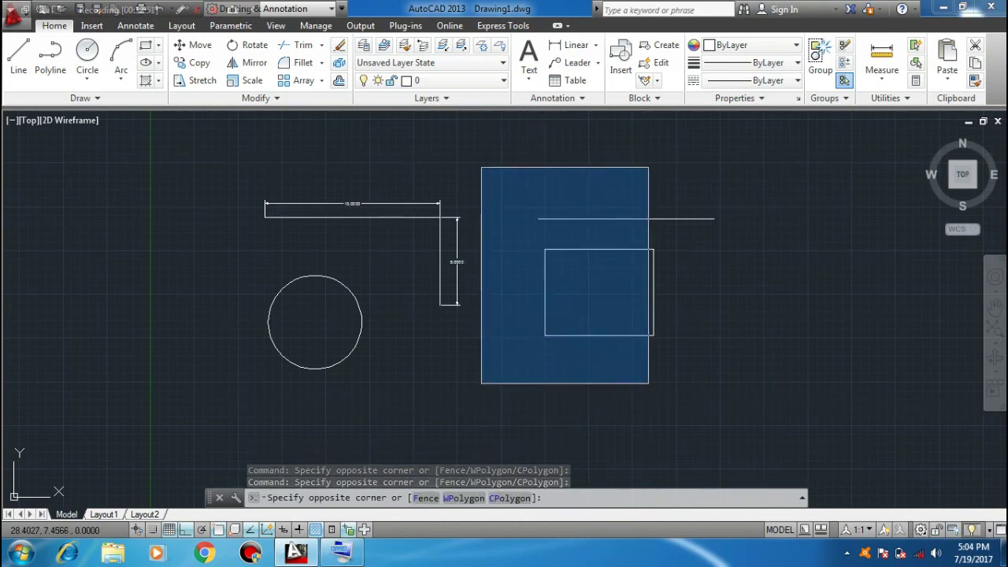
pyautogui.click(649, 383)
pyautogui.click(495, 144)
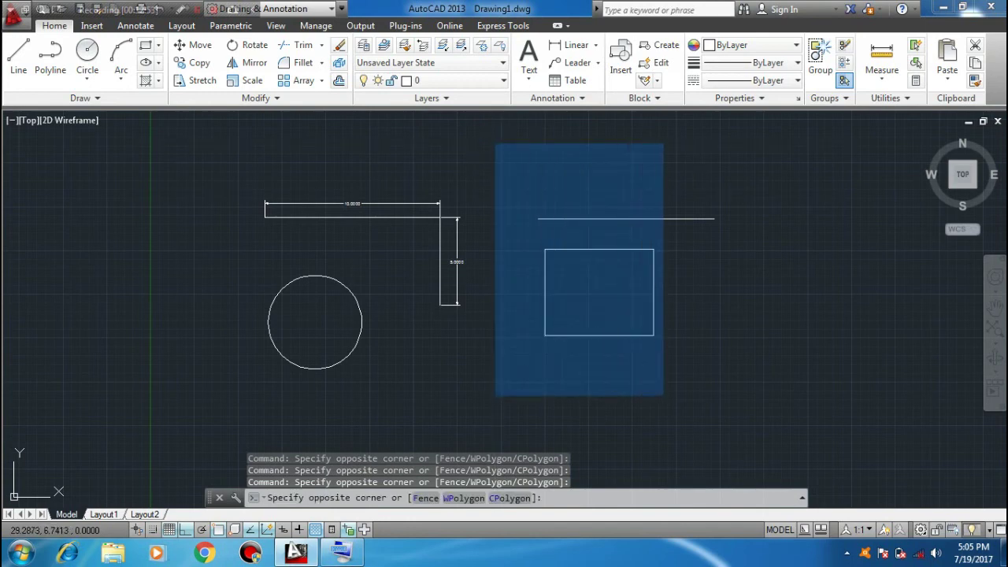
pyautogui.click(668, 395)
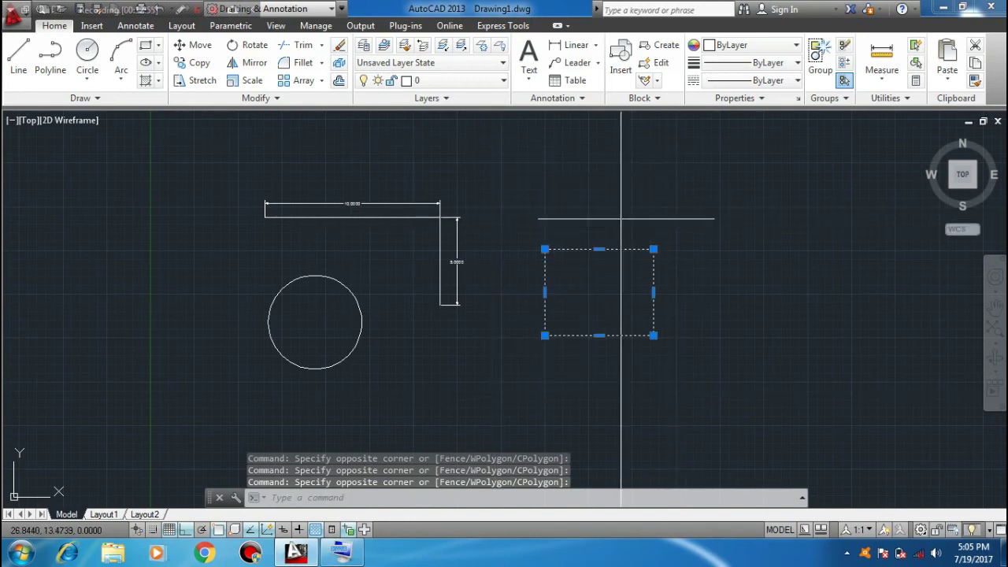
pyautogui.press('Escape')
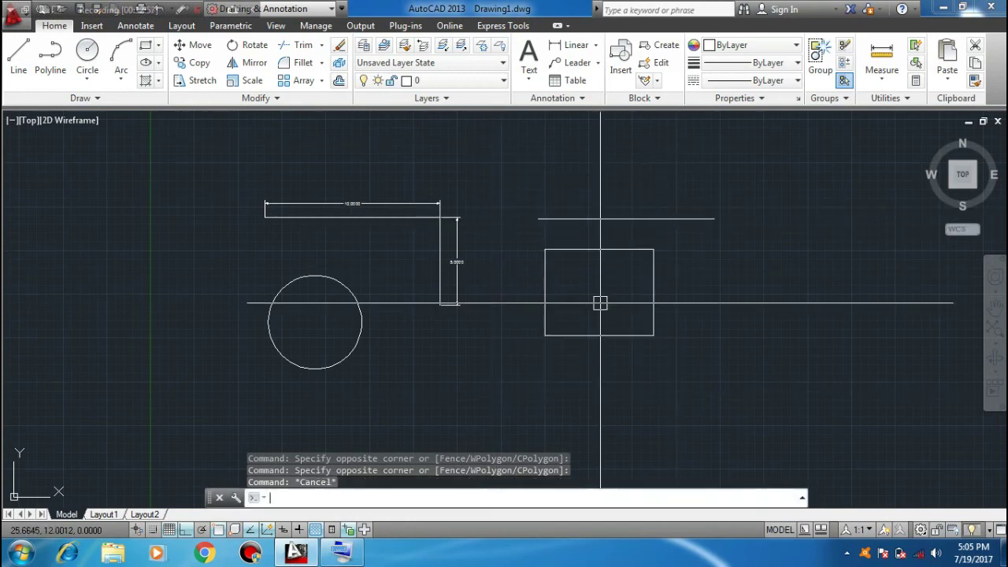
pyautogui.press('Escape')
pyautogui.click(813, 172)
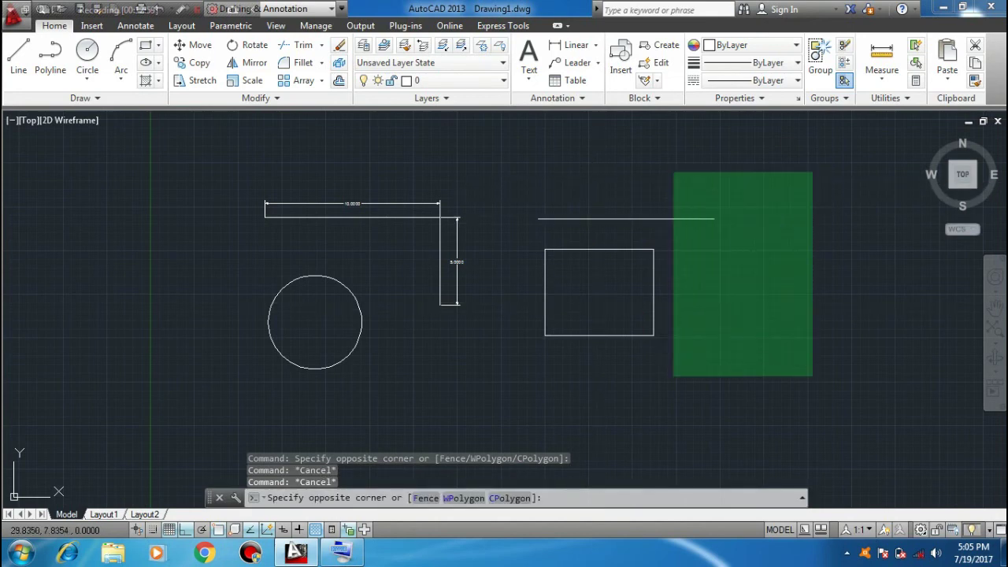
pyautogui.click(712, 358)
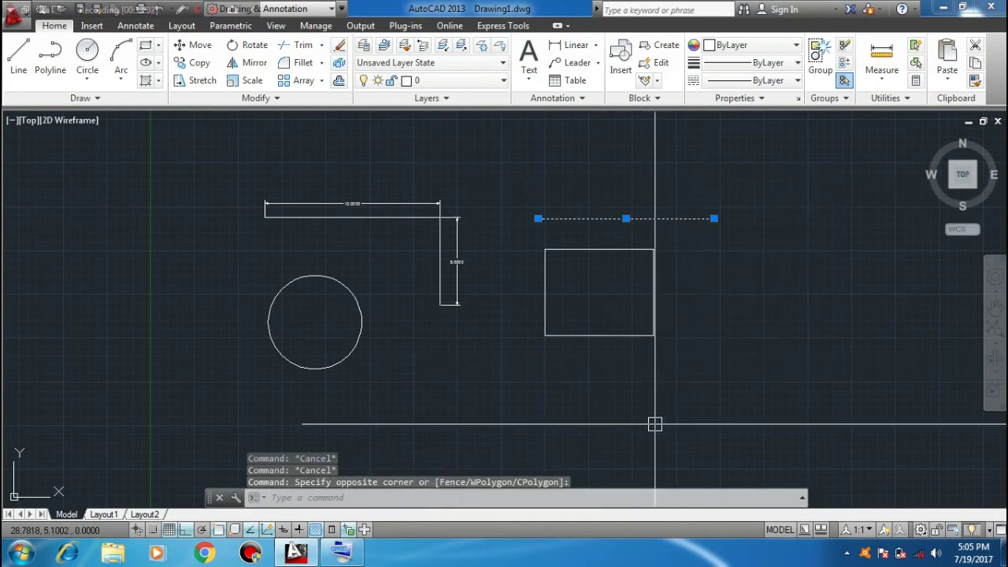
pyautogui.press('Escape')
pyautogui.press('Escape')
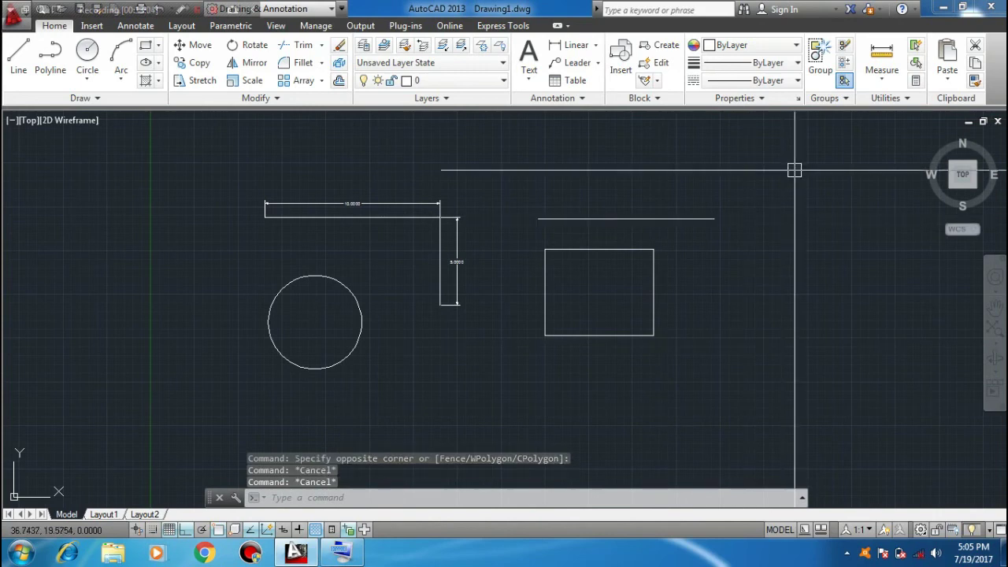
pyautogui.click(794, 171)
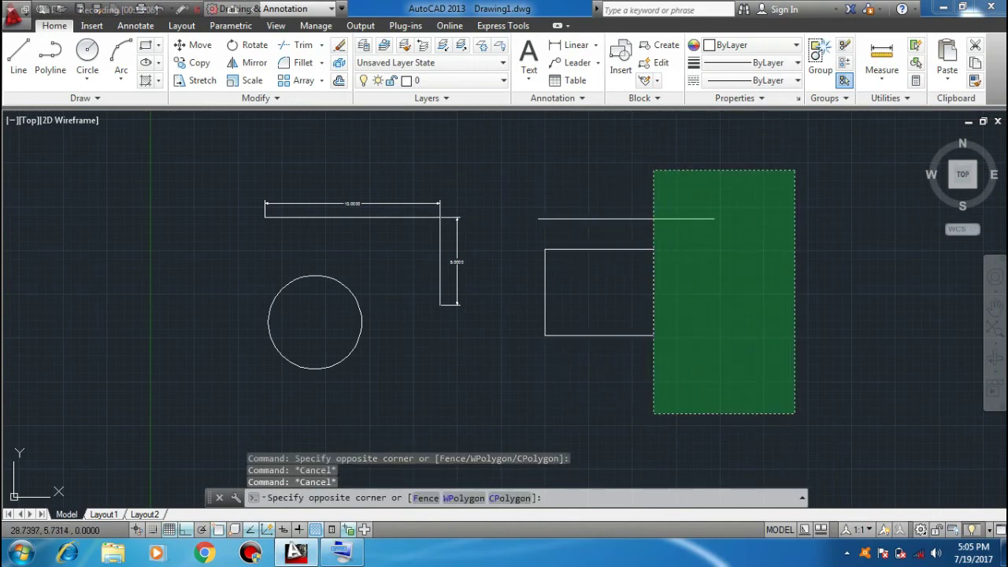
pyautogui.click(650, 414)
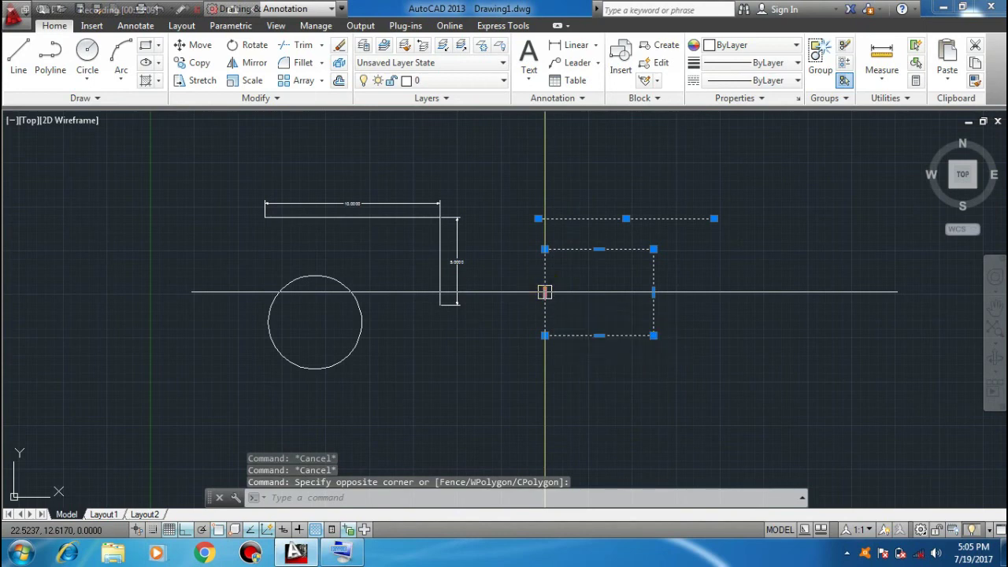
pyautogui.press('Escape')
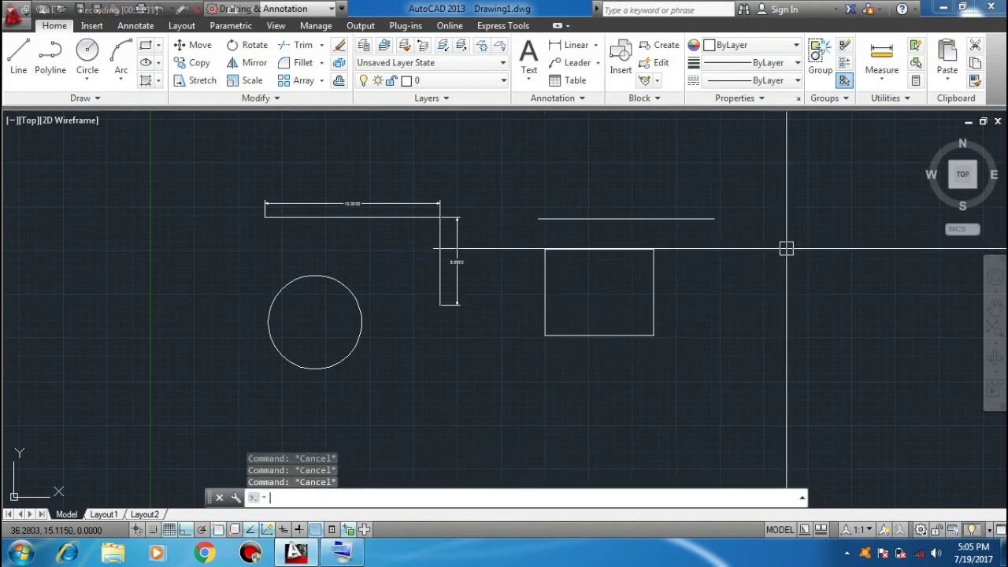
pyautogui.click(734, 167)
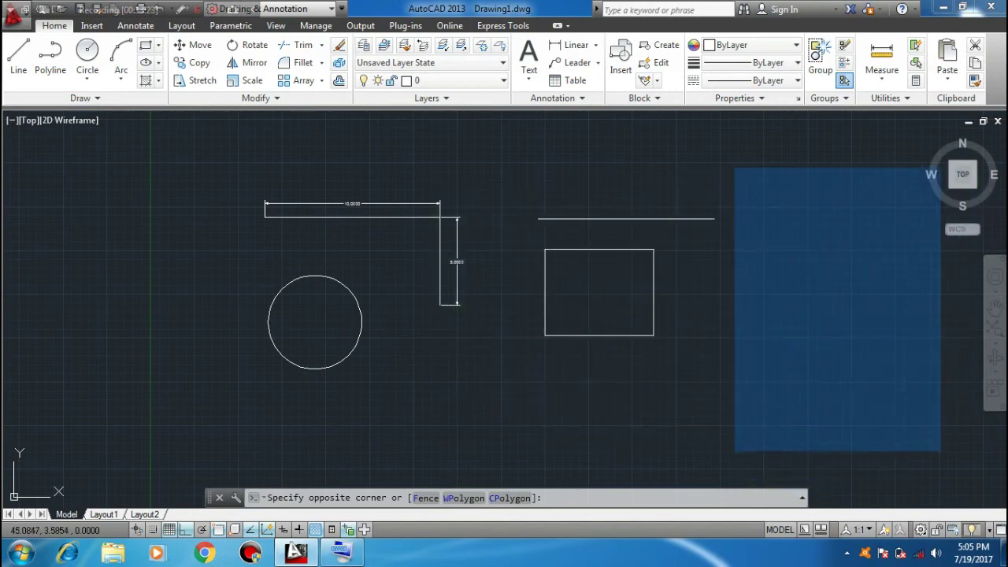
# - Cancel the current selection and start a new window above the top dimension
pyautogui.press('Escape')
pyautogui.press('Escape')
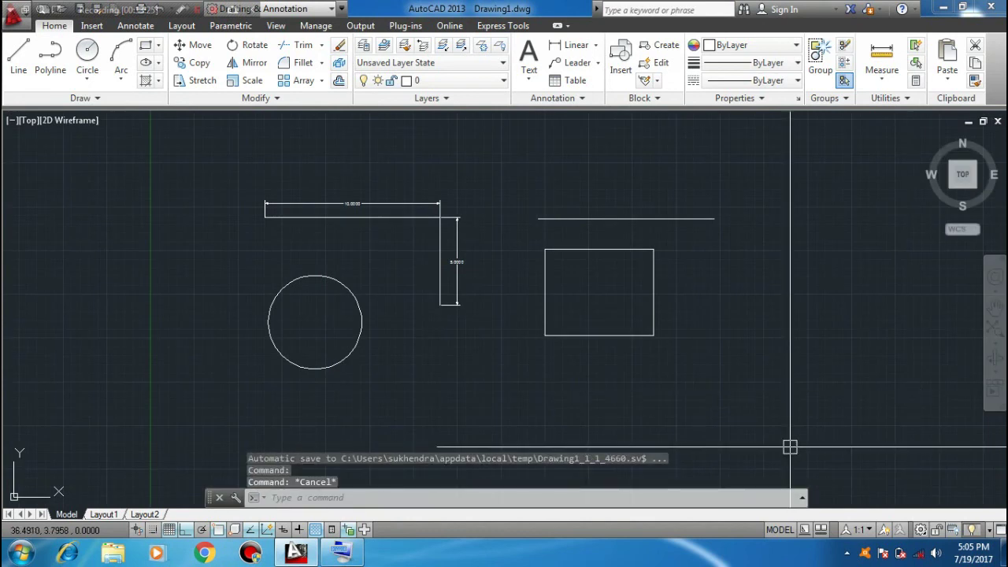
pyautogui.press('Escape')
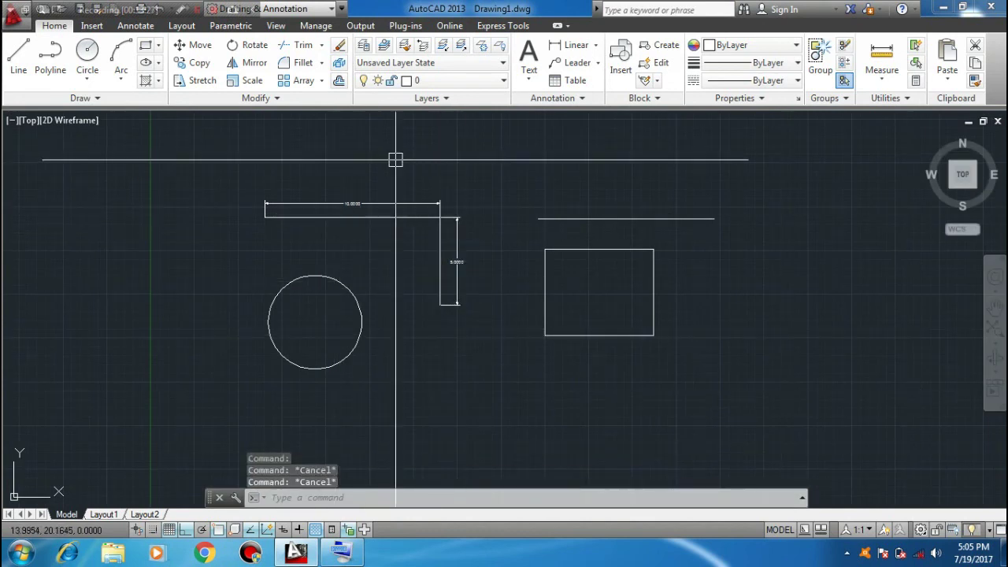
pyautogui.click(362, 141)
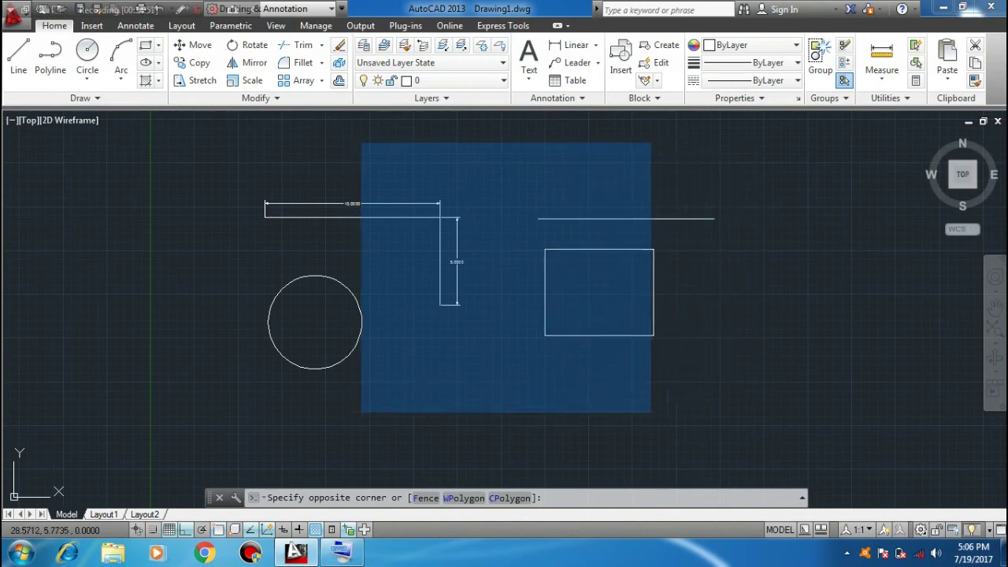
# - Choose the Fence selection option and turn Ortho mode off
pyautogui.click(429, 499)
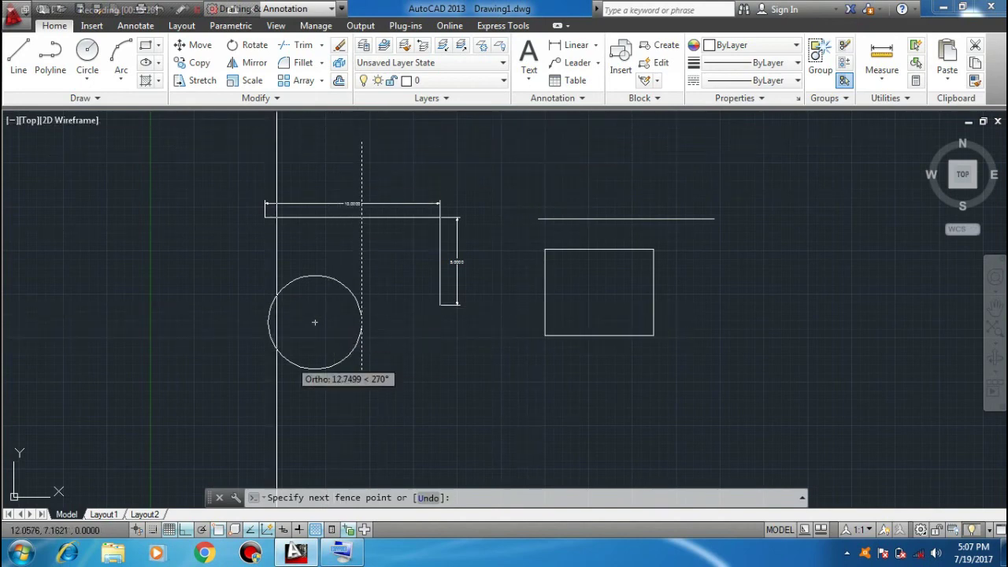
pyautogui.click(183, 533)
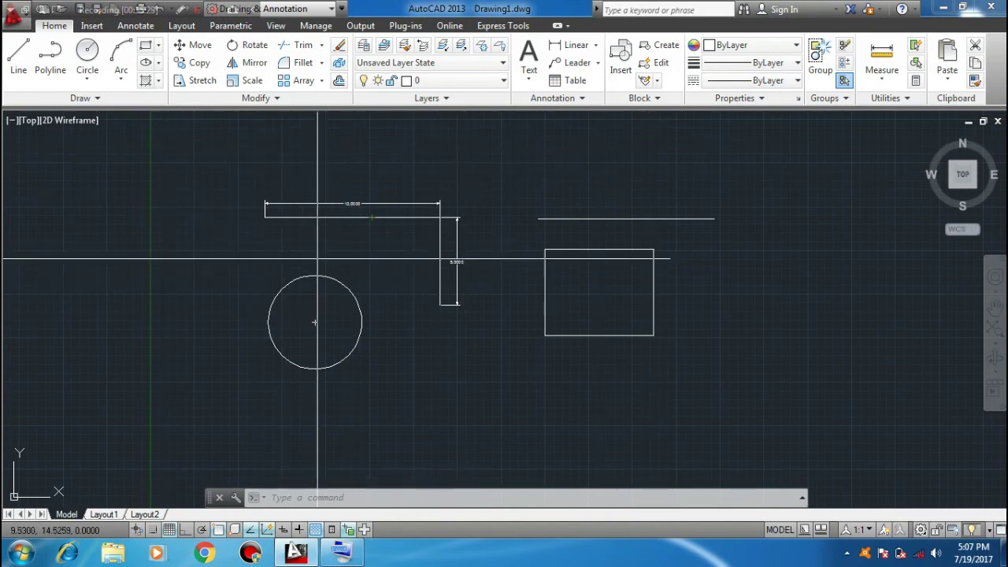
# - Lay fence points through the circle, across and up through the rectangle, back to the start
pyautogui.click(263, 268)
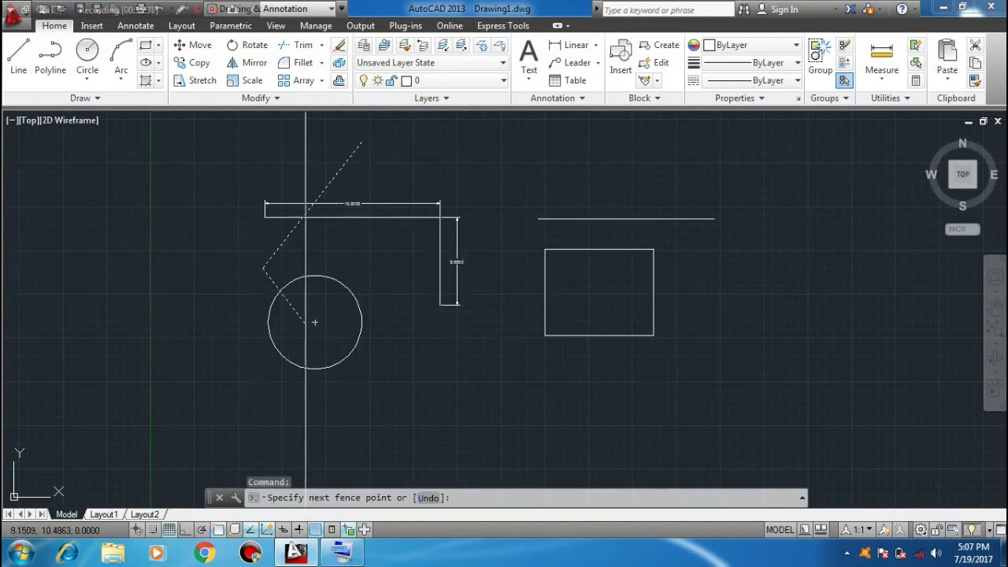
pyautogui.click(313, 344)
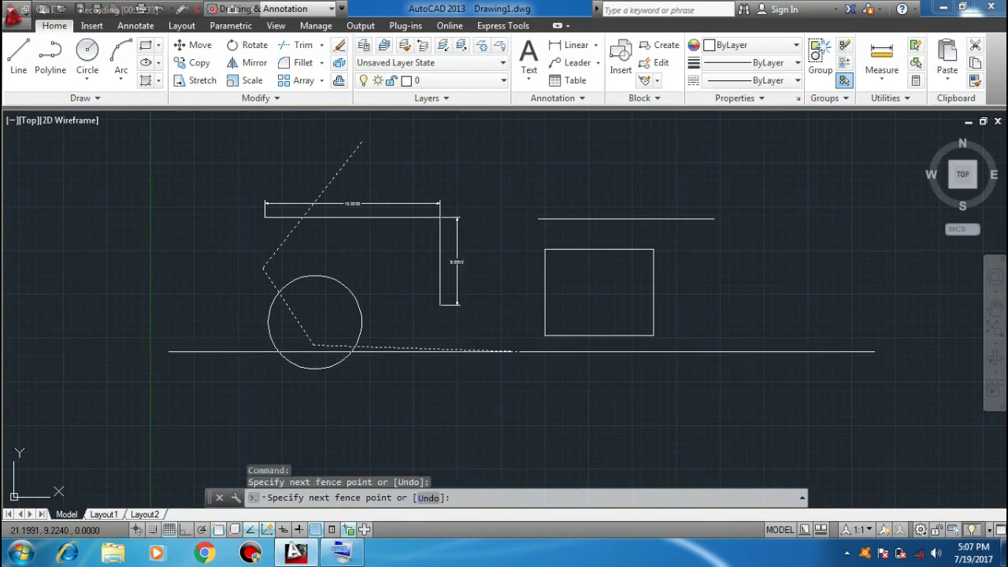
pyautogui.click(583, 315)
pyautogui.click(592, 189)
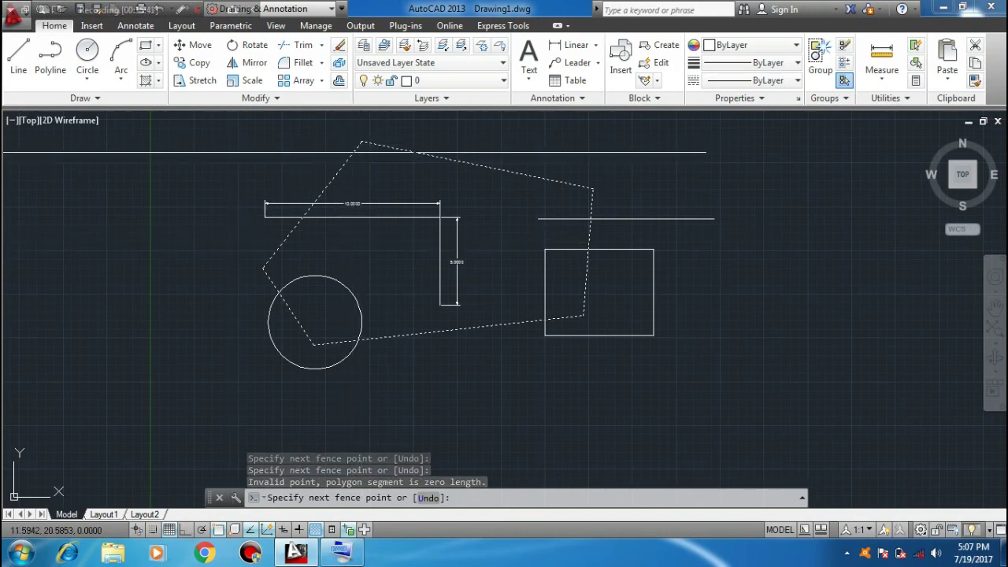
pyautogui.click(359, 142)
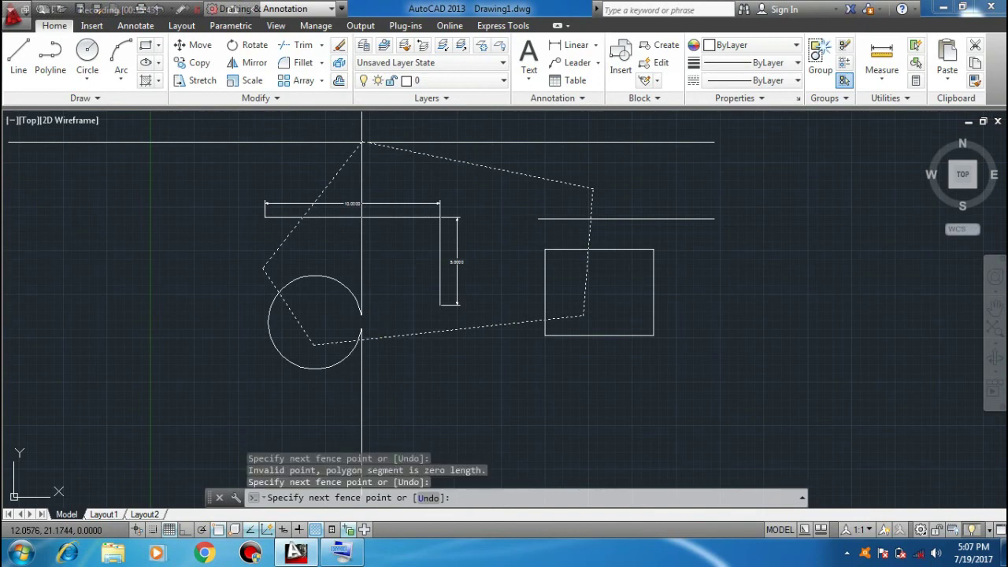
pyautogui.rightClick(359, 157)
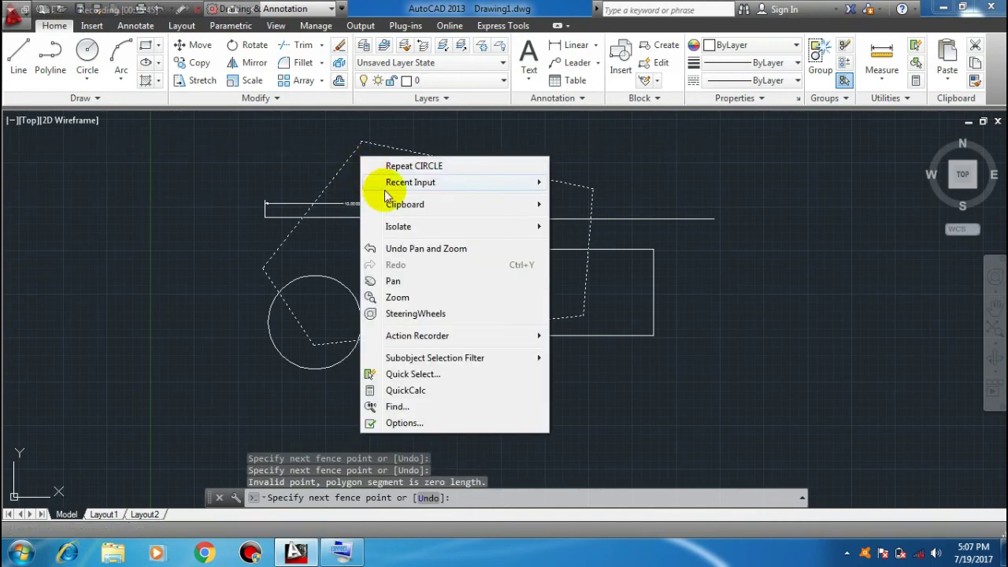
pyautogui.click(408, 167)
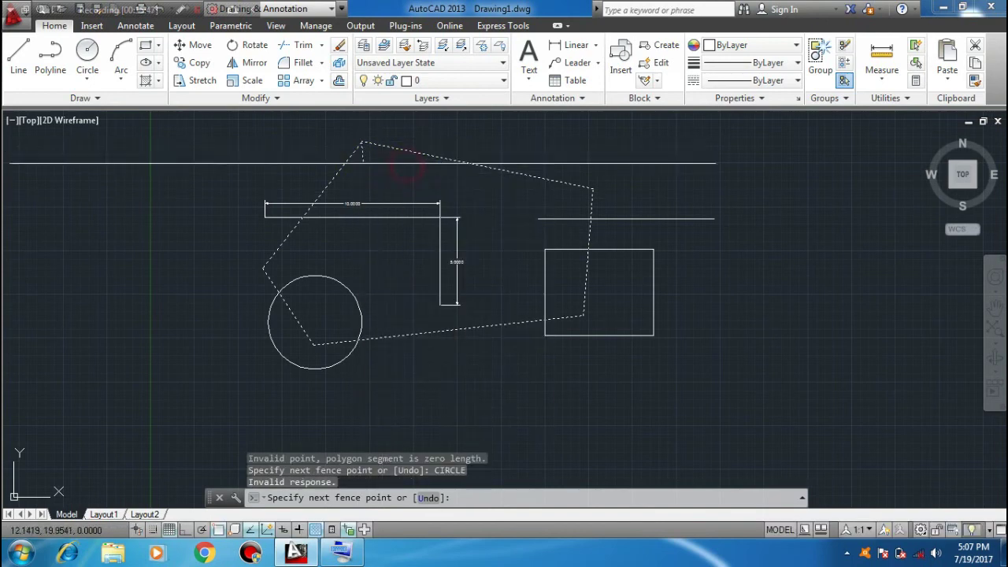
# - Extend the fence below the circle and rectangle, select the crossed objects, then clear
pyautogui.click(204, 234)
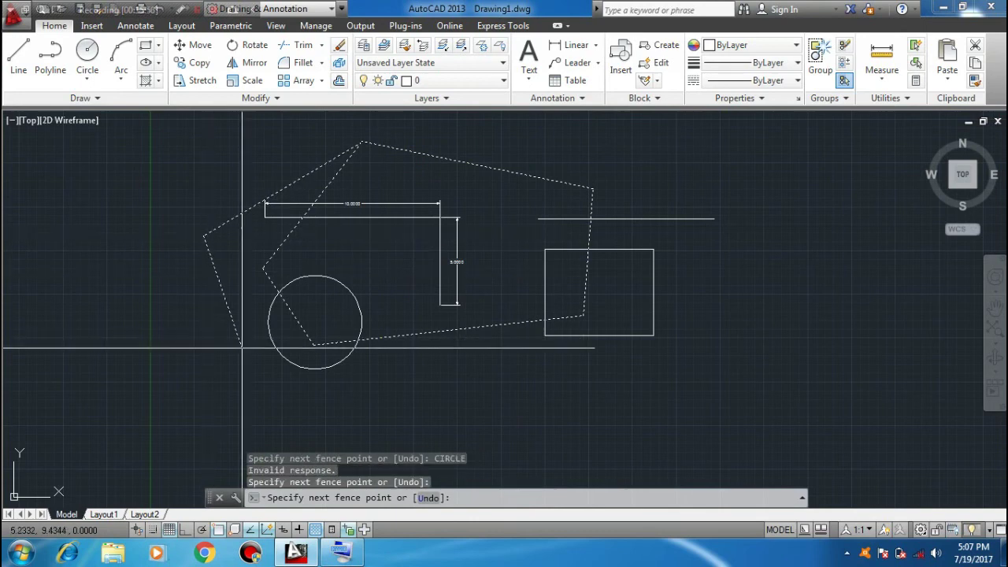
pyautogui.click(270, 394)
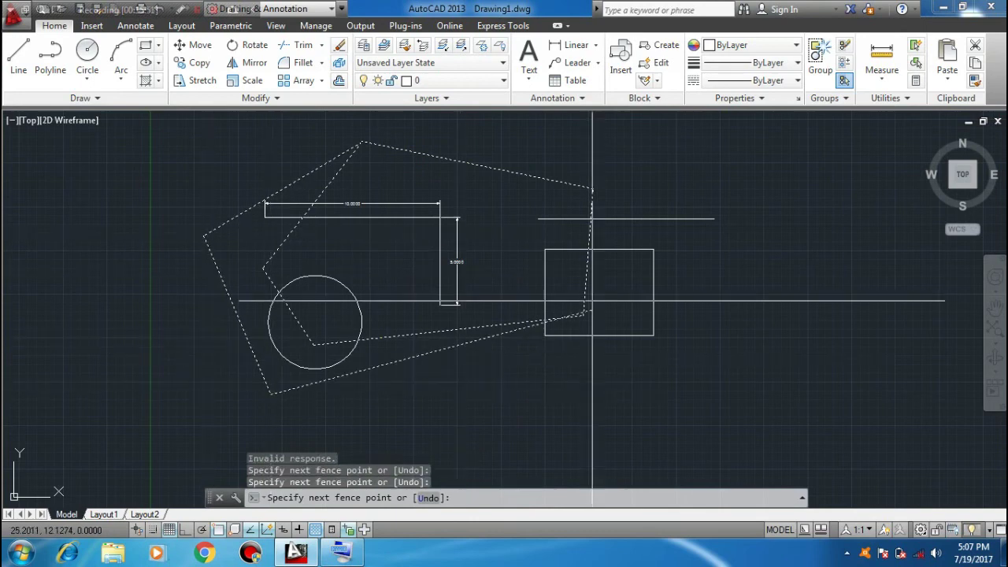
pyautogui.click(714, 377)
pyautogui.press('Return')
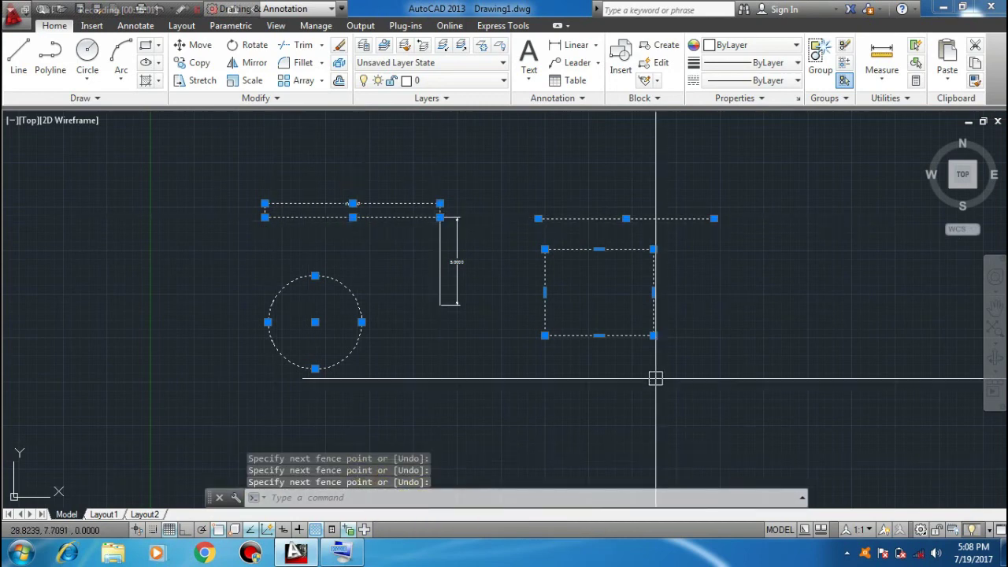
pyautogui.press('Escape')
pyautogui.press('Escape')
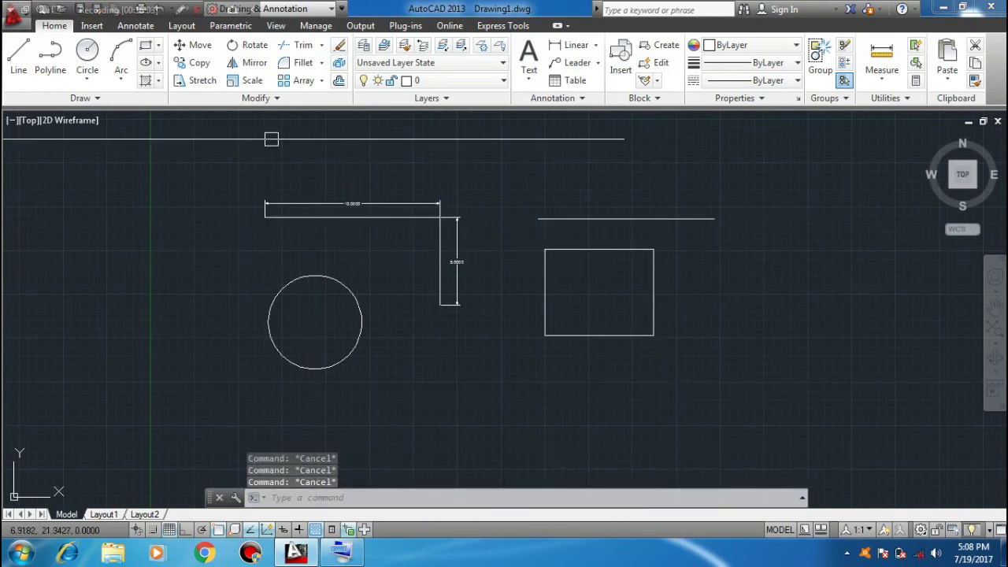
pyautogui.click(488, 378)
pyautogui.write('f')
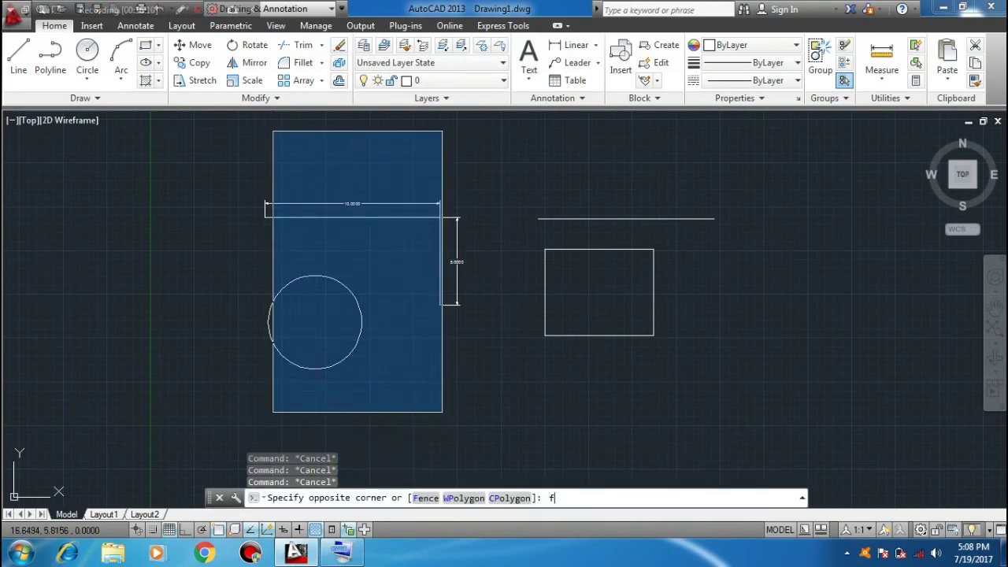
# - Run a second fence through the circle and up through the rectangle, select, then clear
pyautogui.press('Return')
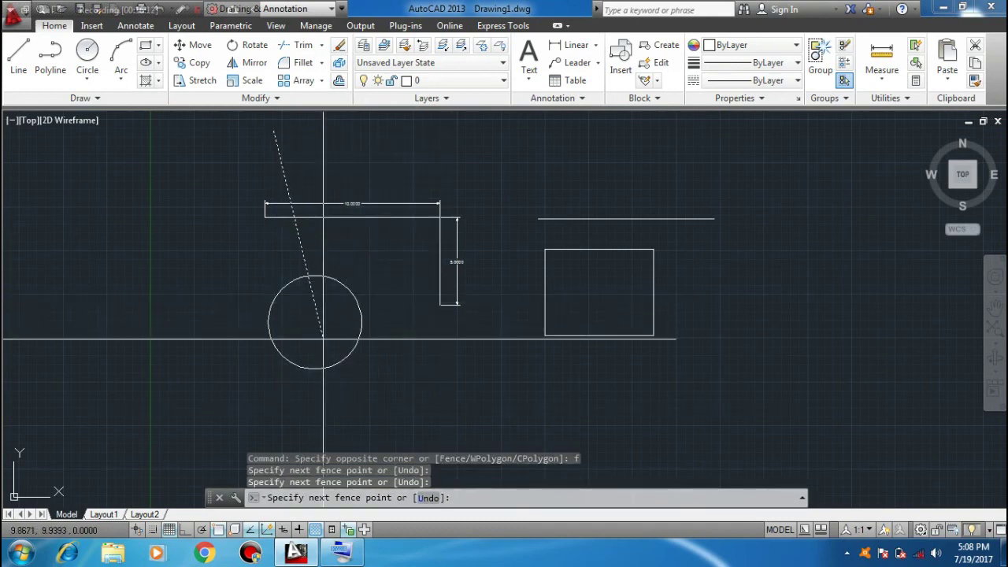
pyautogui.click(555, 387)
pyautogui.click(611, 299)
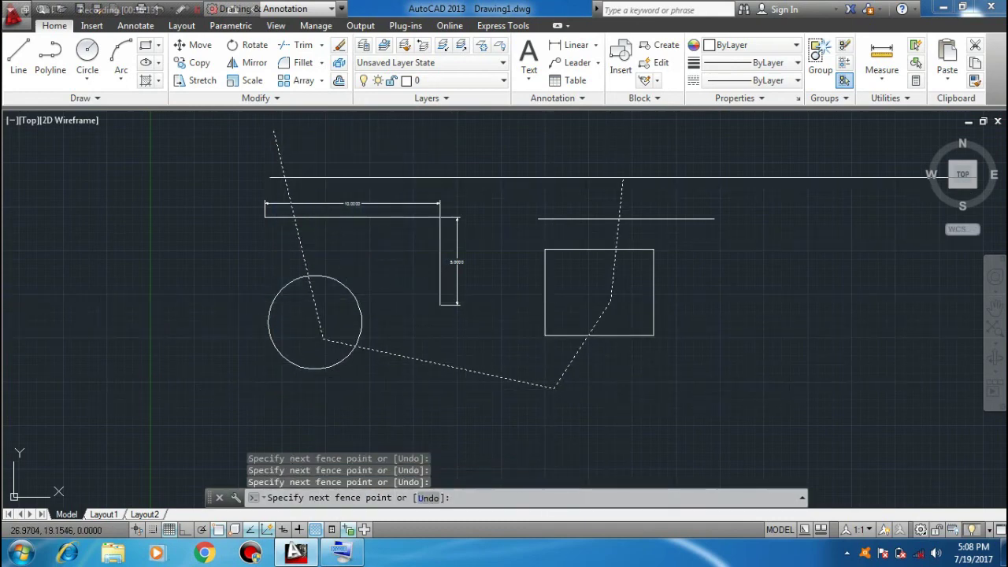
pyautogui.press('Return')
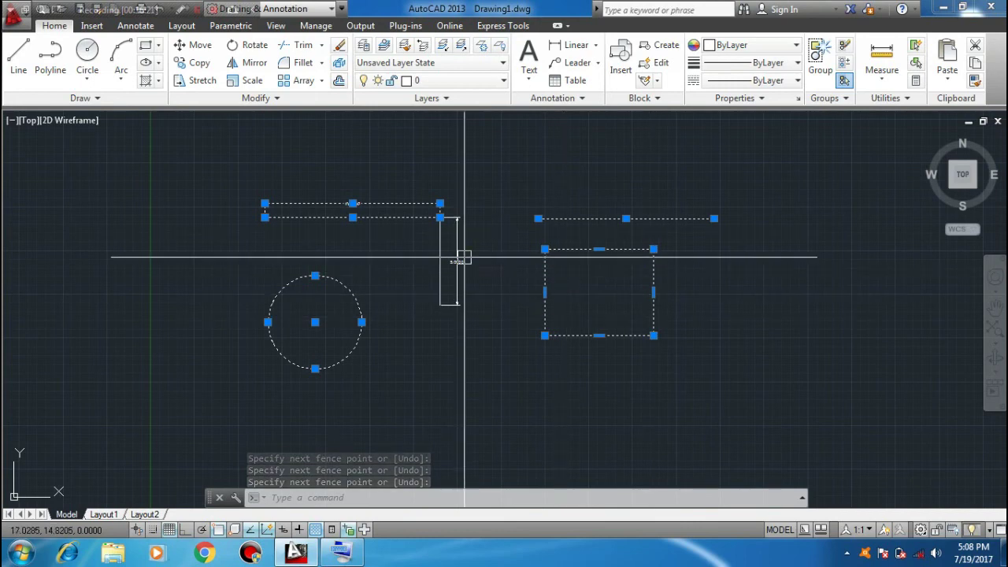
pyautogui.press('Escape')
pyautogui.press('Escape')
pyautogui.press('Escape')
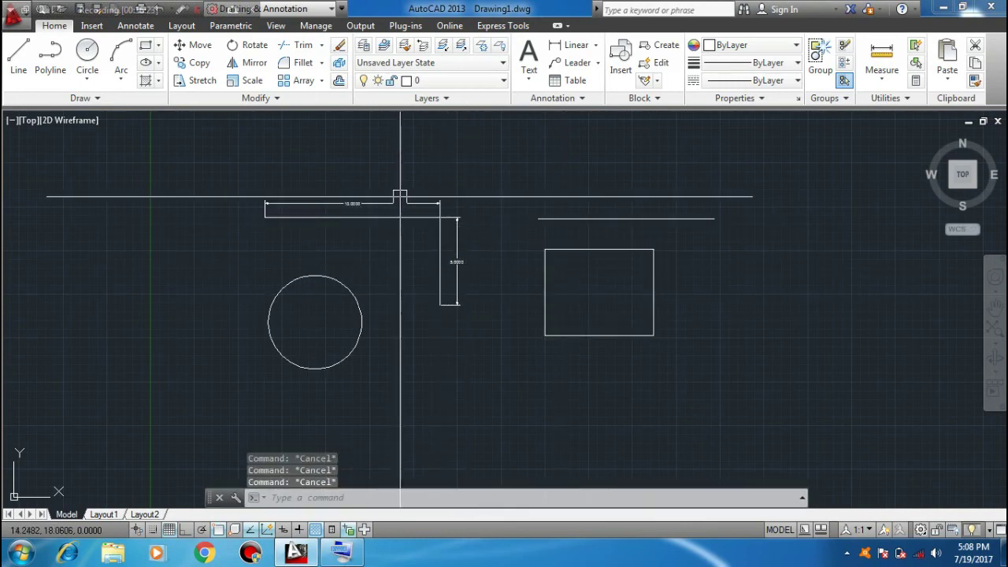
# - Cancel the empty window attempts and anchor a new selection corner above the L-shape
pyautogui.click(309, 137)
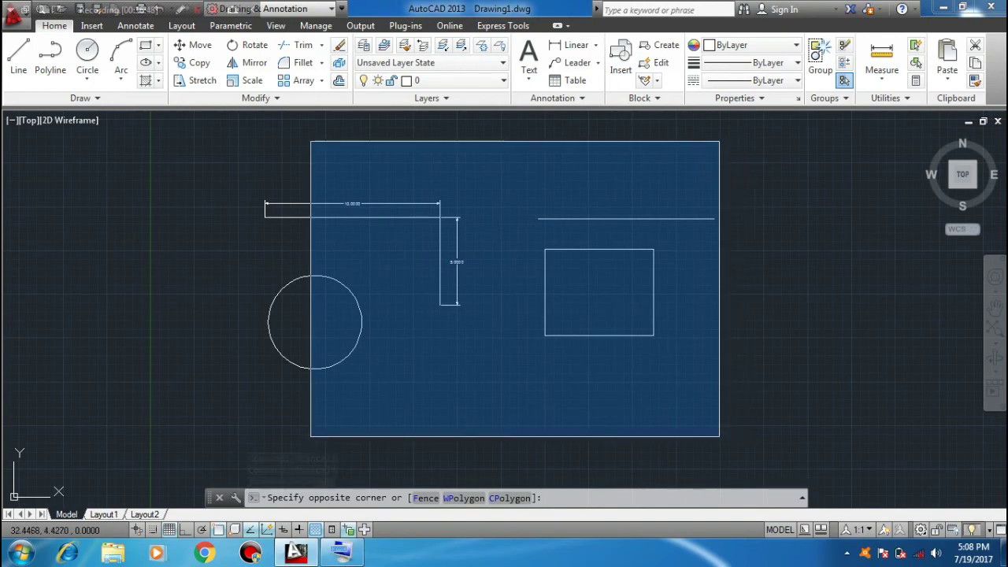
pyautogui.press('Escape')
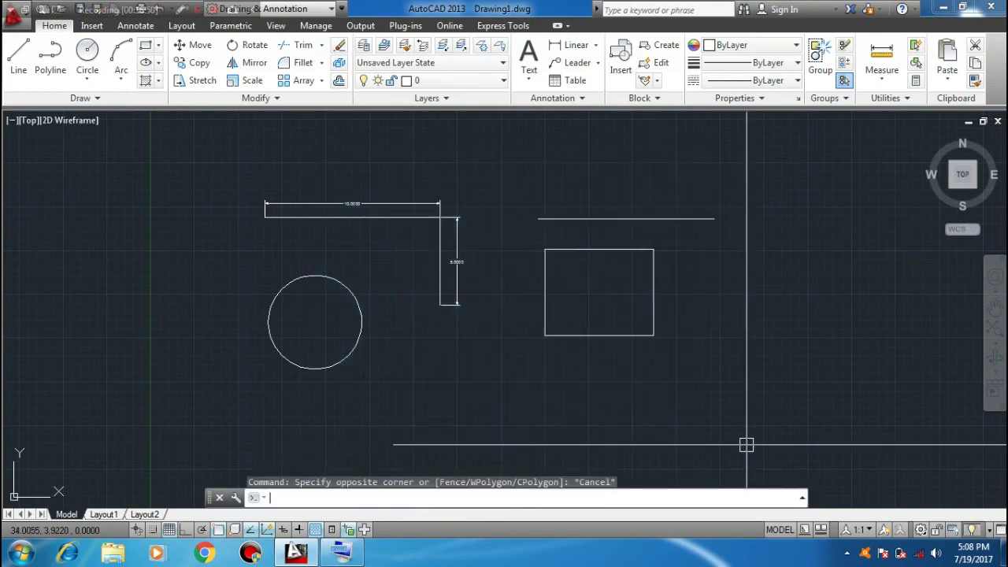
pyautogui.press('Escape')
pyautogui.press('Escape')
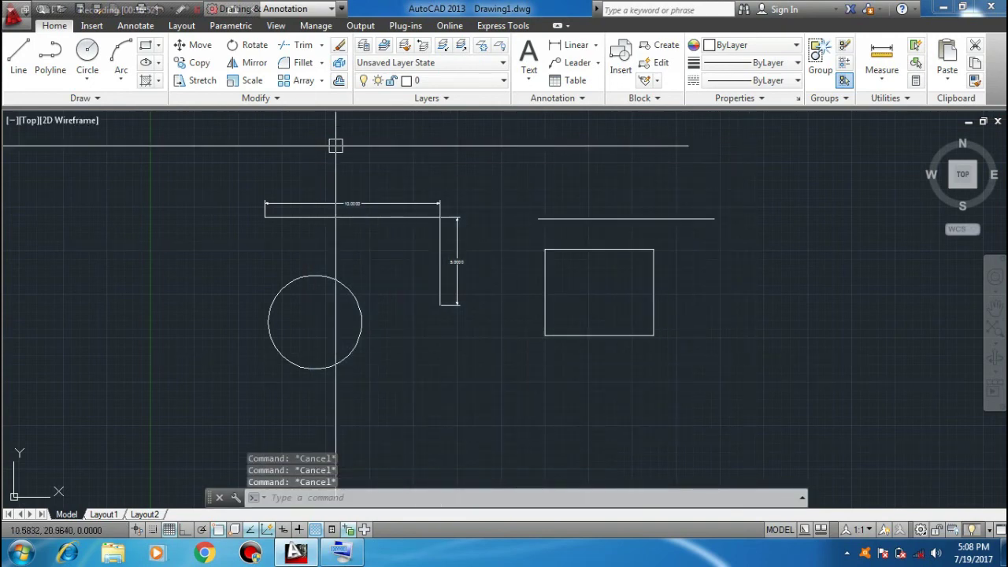
pyautogui.click(310, 140)
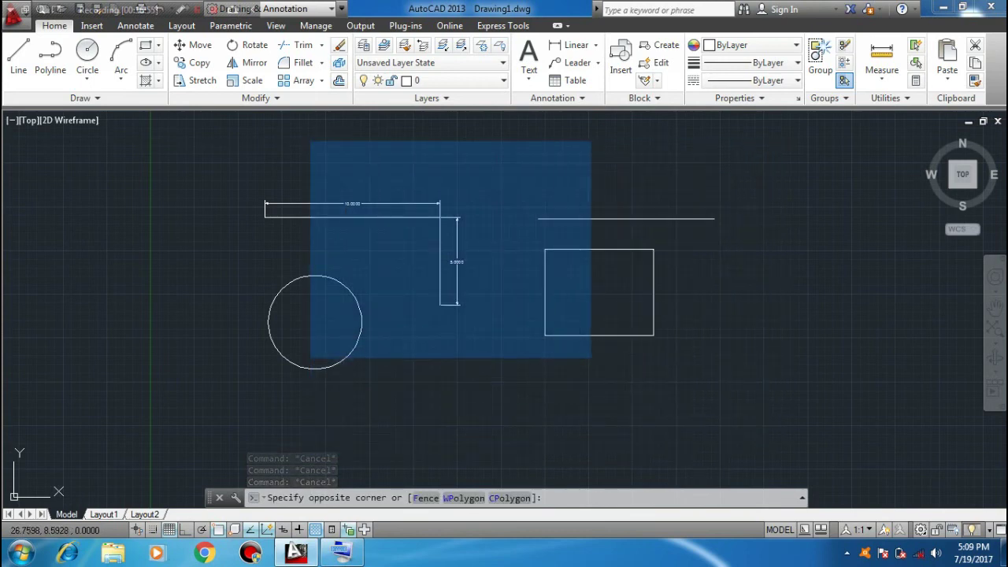
pyautogui.click(453, 240)
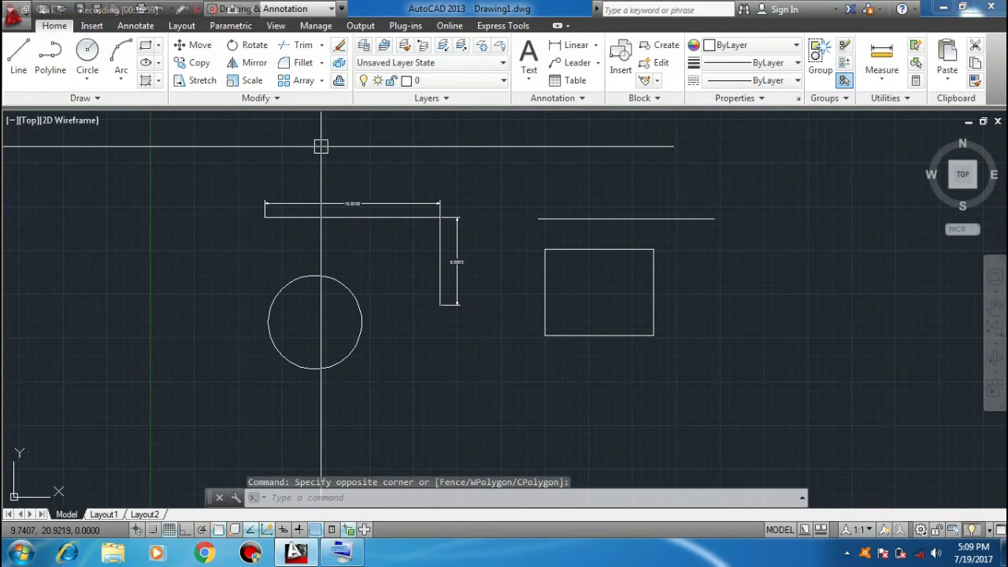
pyautogui.click(320, 147)
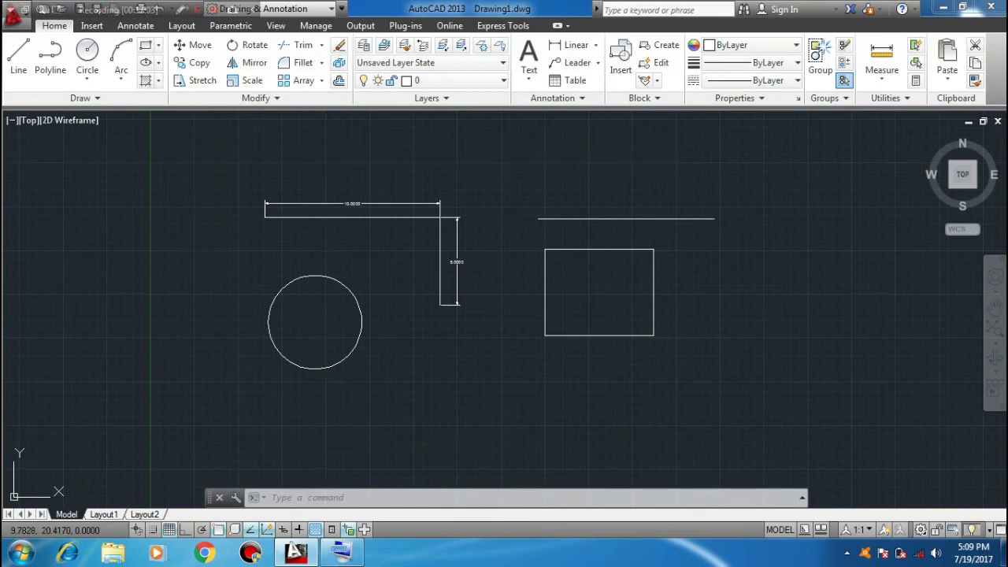
pyautogui.click(320, 155)
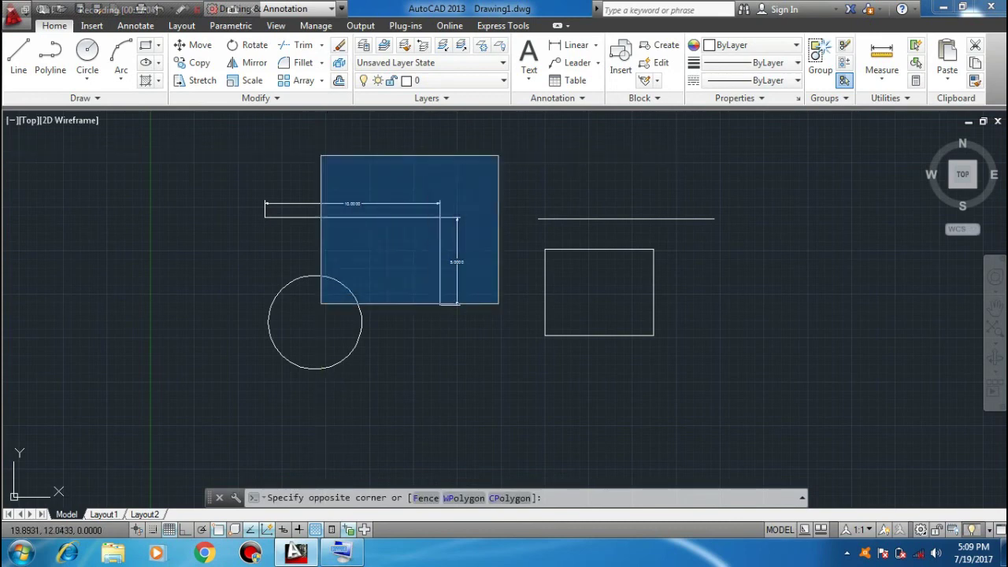
pyautogui.click(317, 146)
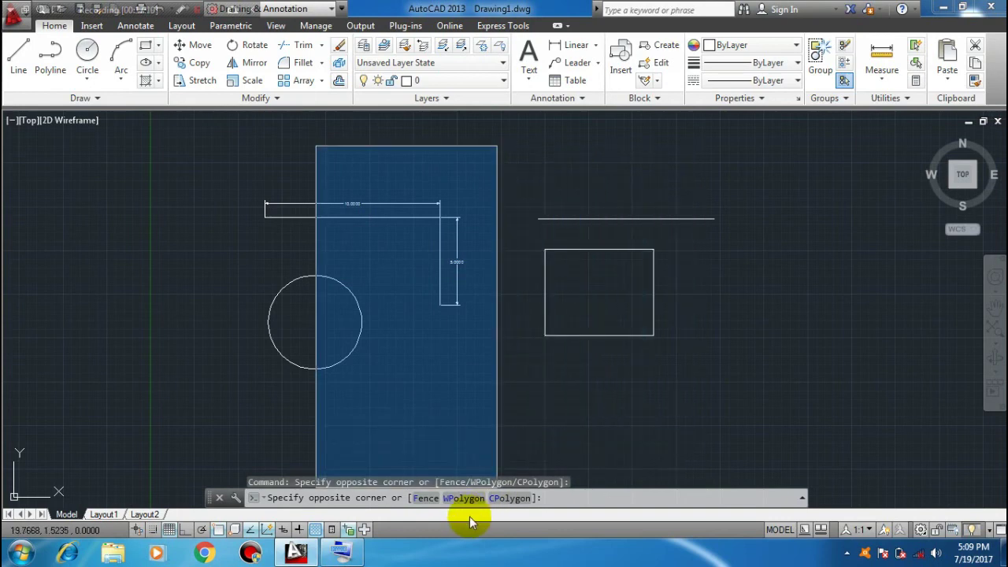
# - Start a window polygon with corners beside the circle, below the L-shape and around the rectangle
pyautogui.click(466, 498)
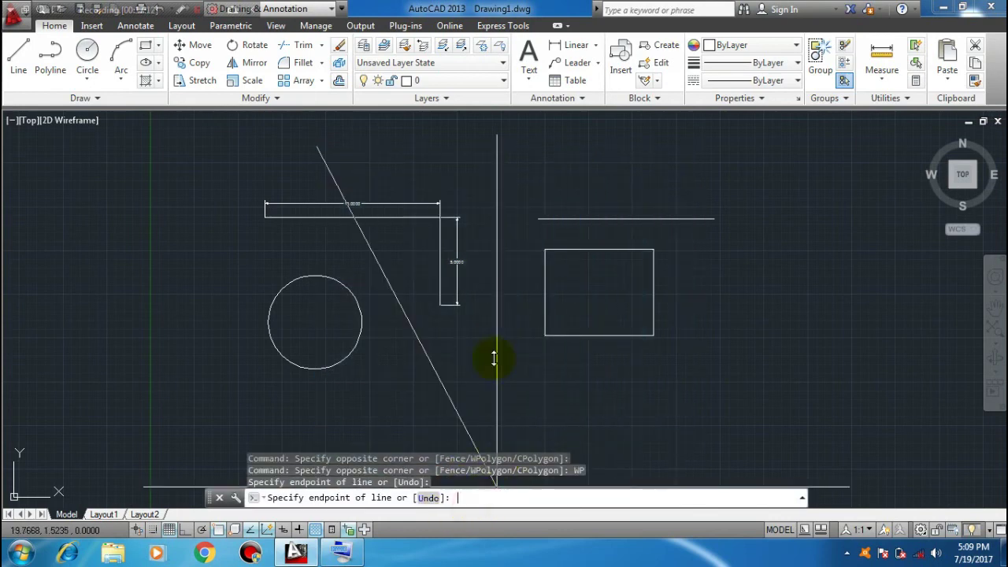
pyautogui.click(304, 322)
pyautogui.click(413, 389)
pyautogui.click(614, 367)
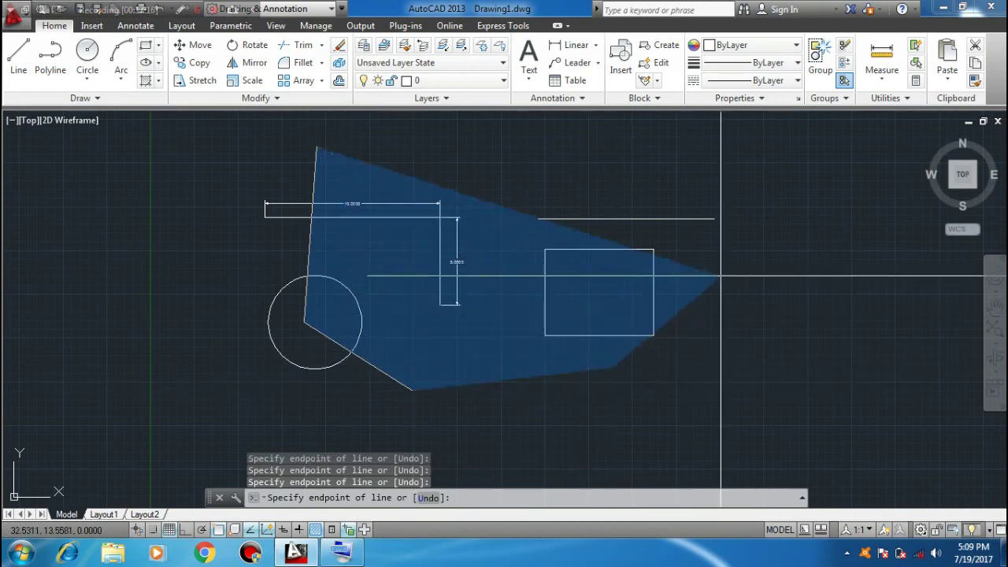
pyautogui.click(740, 273)
pyautogui.click(735, 194)
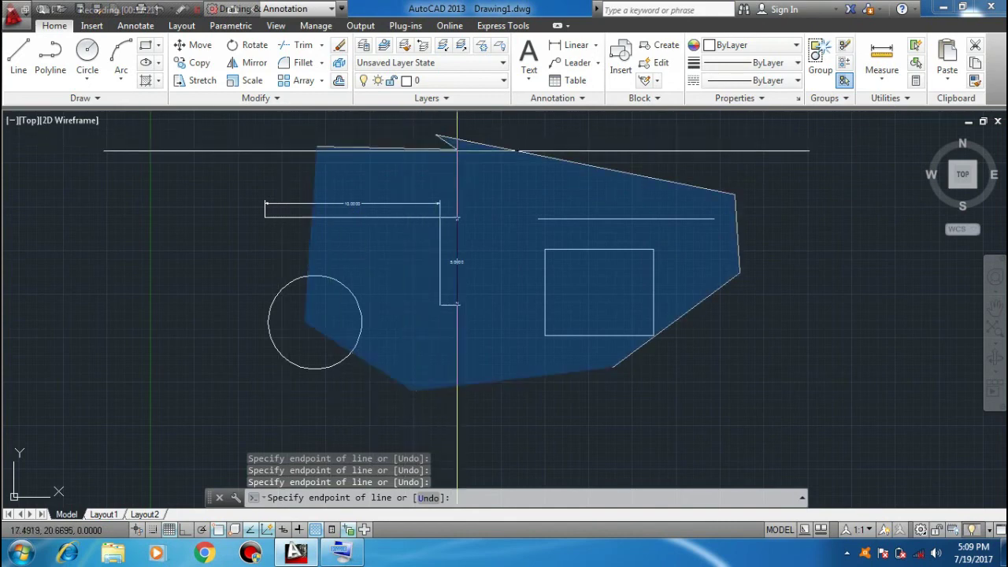
# - Close the polygon at upper left to select the line, rectangle and vertical segment, then clear
pyautogui.scroll(-2, 437, 138)
pyautogui.scroll(-2, 410, 130)
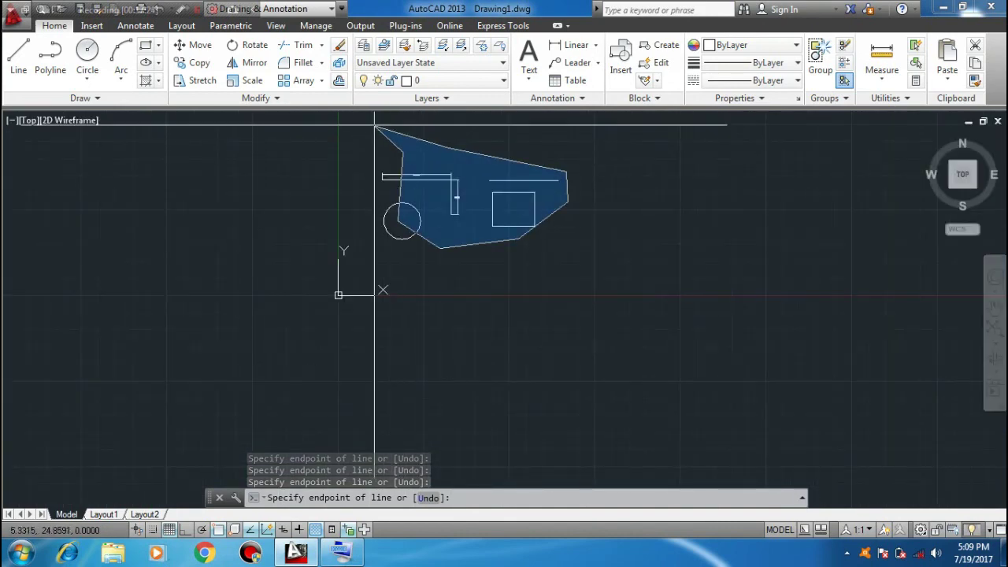
pyautogui.click(294, 127)
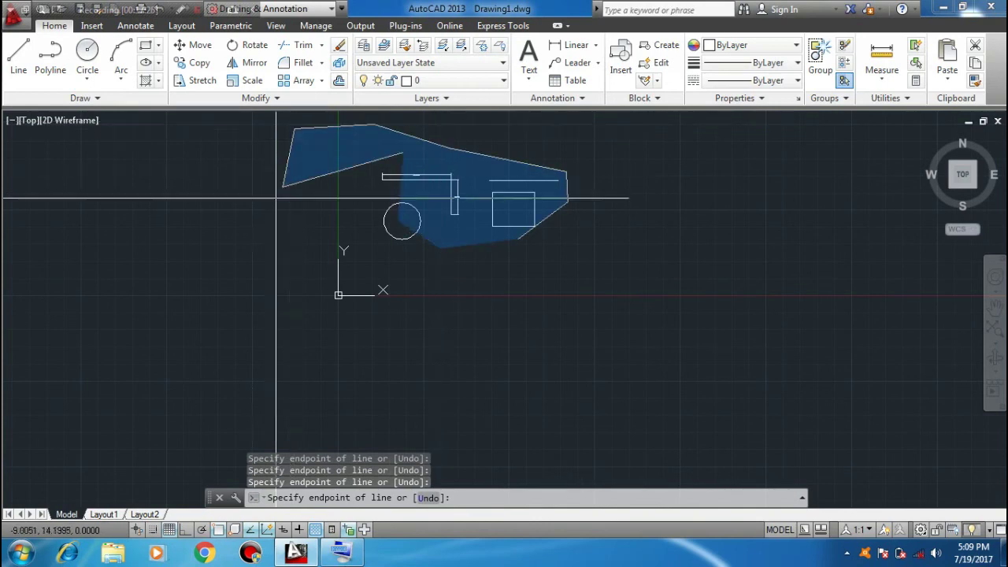
pyautogui.press('Return')
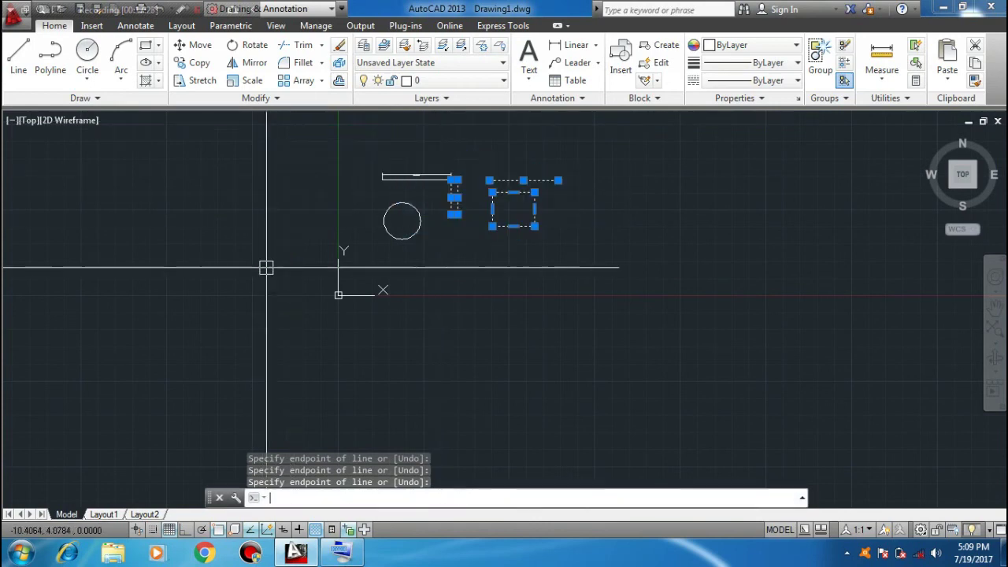
pyautogui.moveTo(540, 218); pyautogui.dragTo(532, 292, button='middle')
pyautogui.scroll(4, 492, 285)
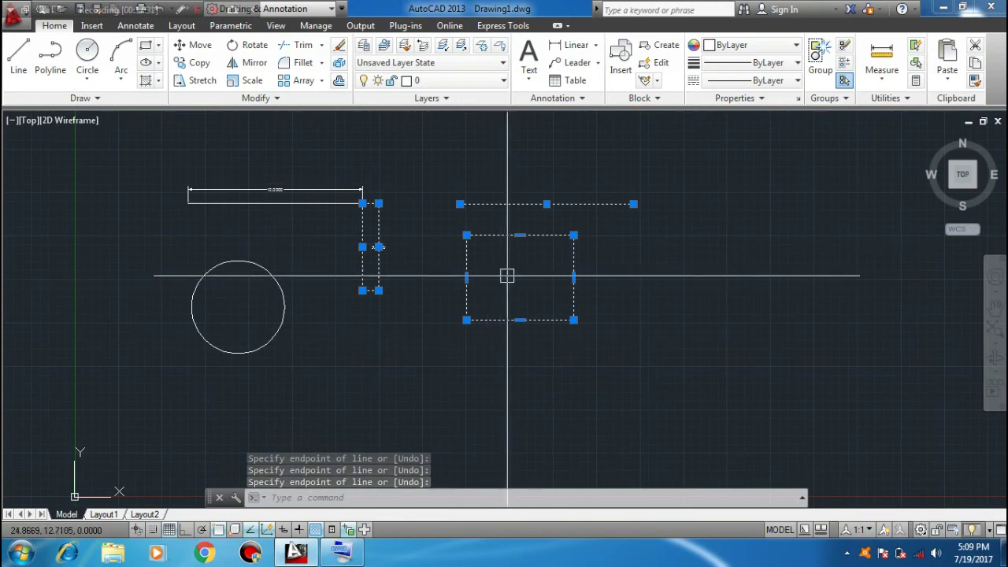
pyautogui.press('Escape')
pyautogui.press('Escape')
# - Select every object with a six-corner crossing polygon, then clear the selection
pyautogui.click(421, 140)
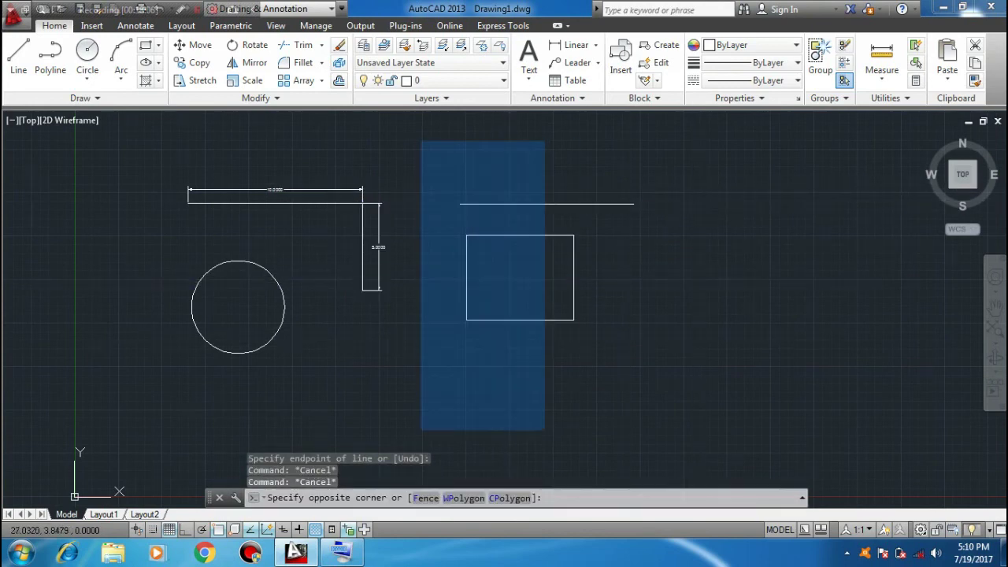
pyautogui.click(512, 499)
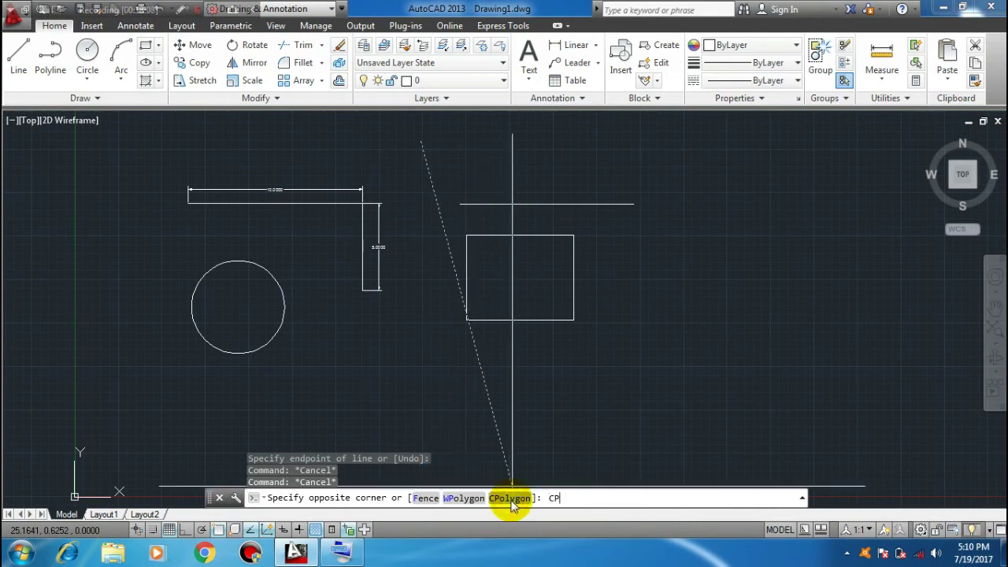
pyautogui.click(247, 289)
pyautogui.click(432, 399)
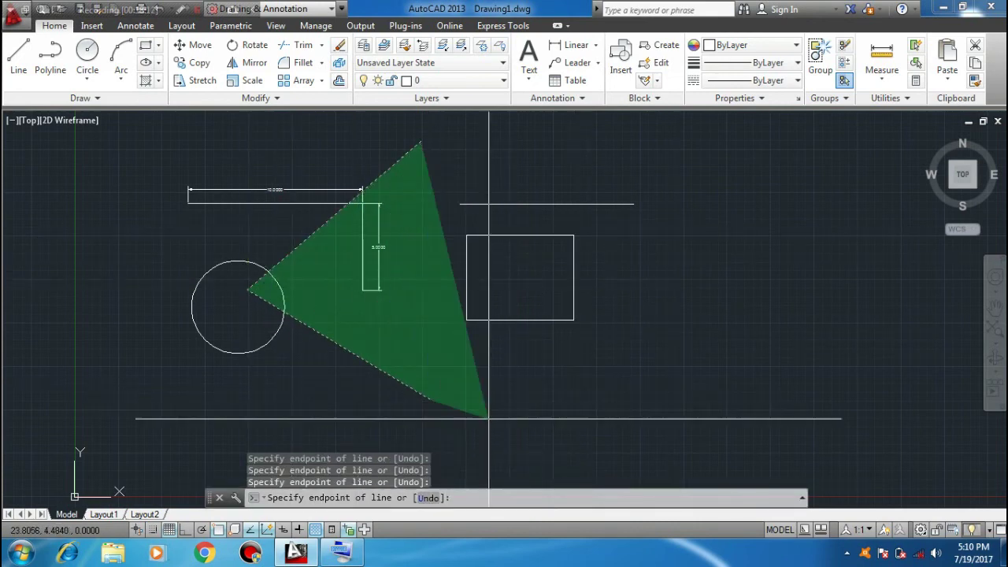
pyautogui.click(638, 329)
pyautogui.click(679, 171)
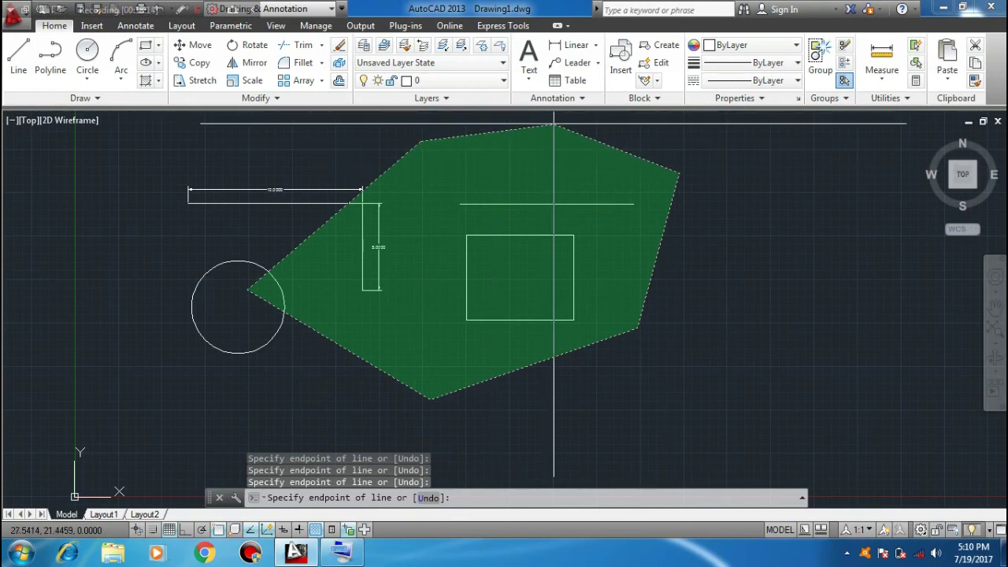
pyautogui.click(554, 125)
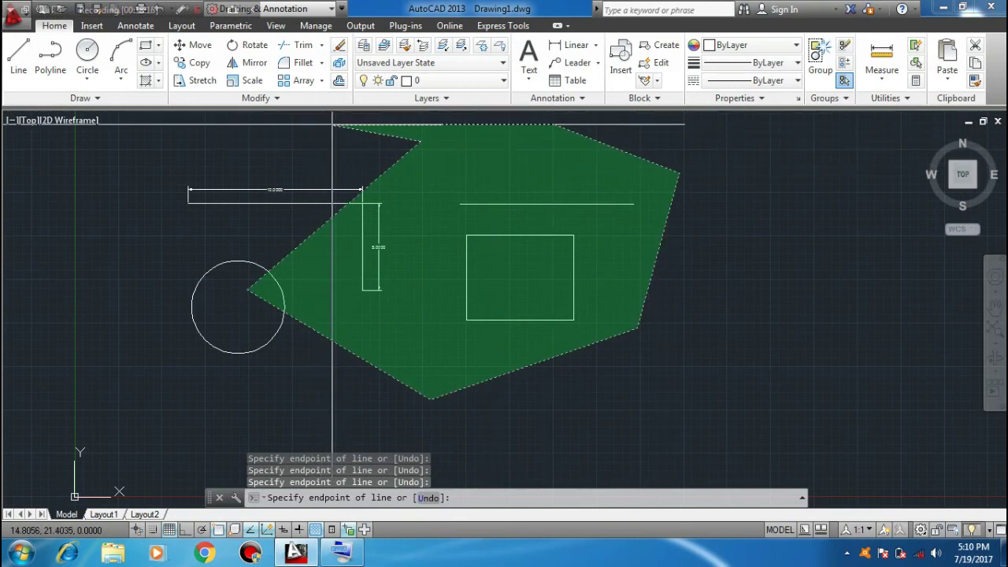
pyautogui.click(332, 123)
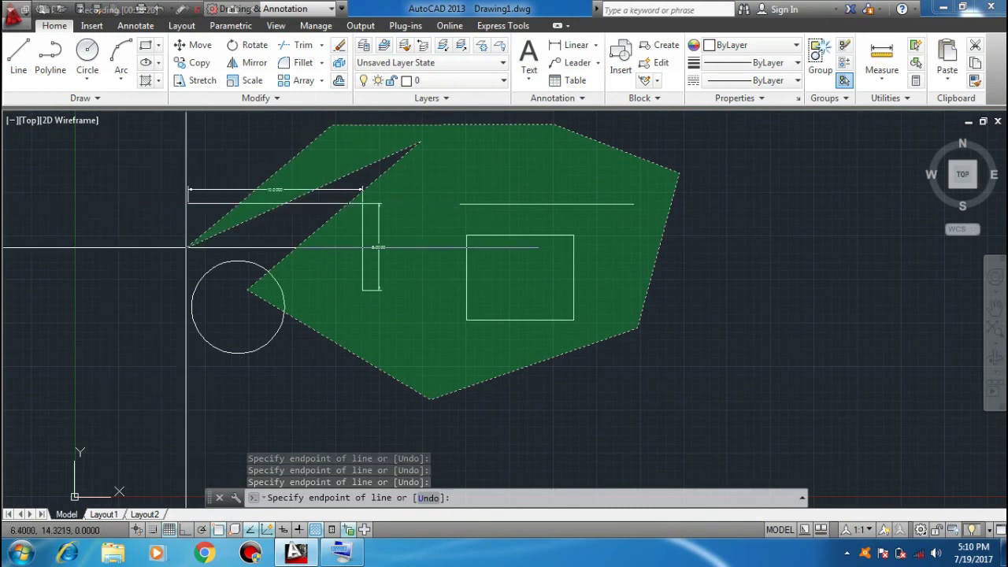
pyautogui.press('Return')
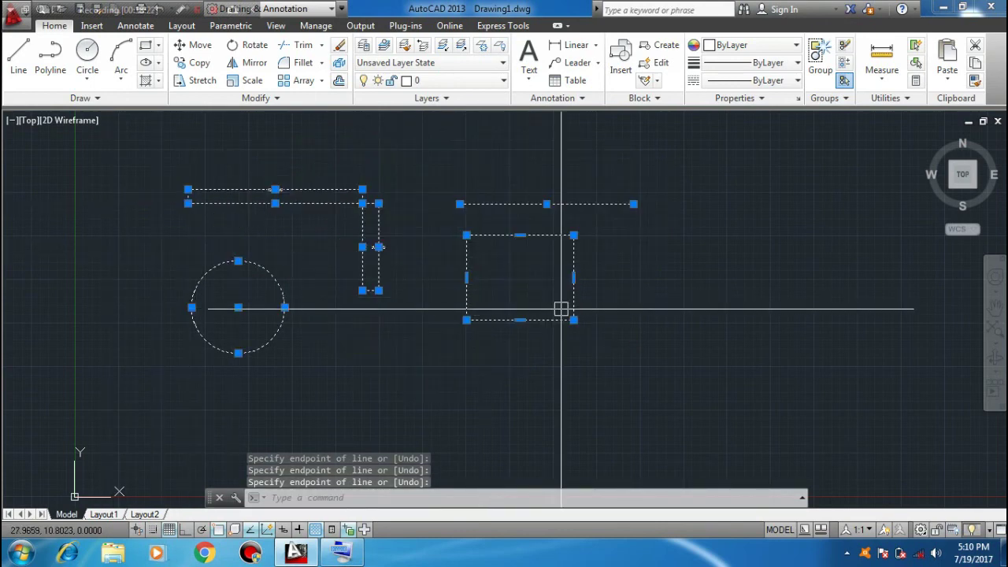
pyautogui.press('Escape')
pyautogui.press('Escape')
pyautogui.press('Escape')
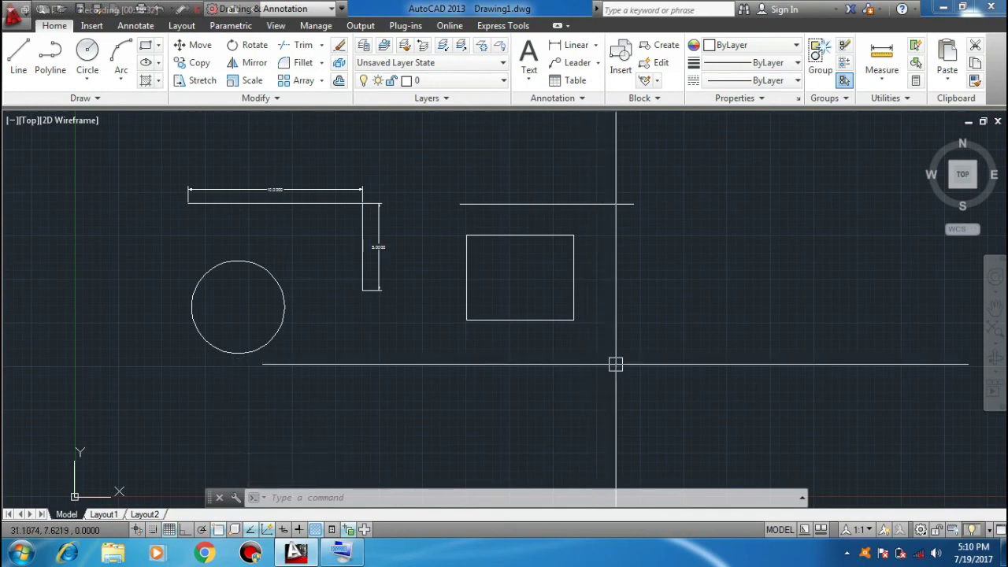
pyautogui.click(394, 151)
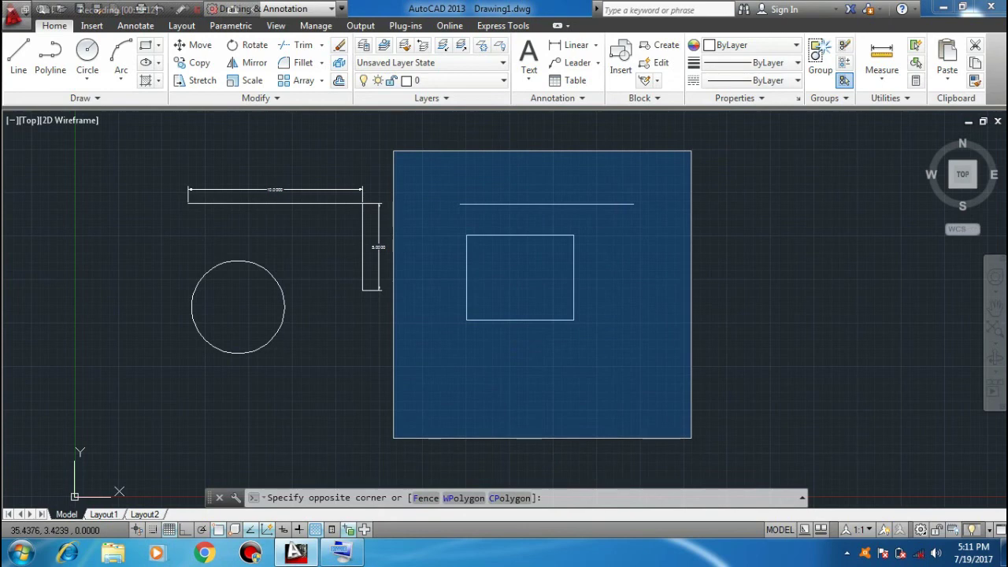
pyautogui.press('Escape')
pyautogui.press('Escape')
pyautogui.press('Escape')
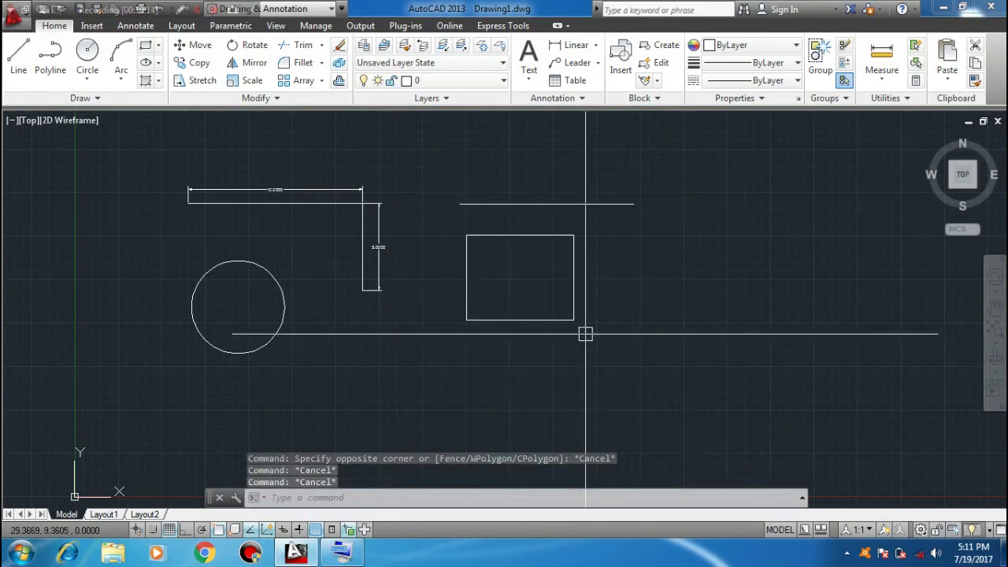
# - Use SELECT to pick the rectangle, top line and L-shape's vertical segment, then add a crossing window
pyautogui.write('se')
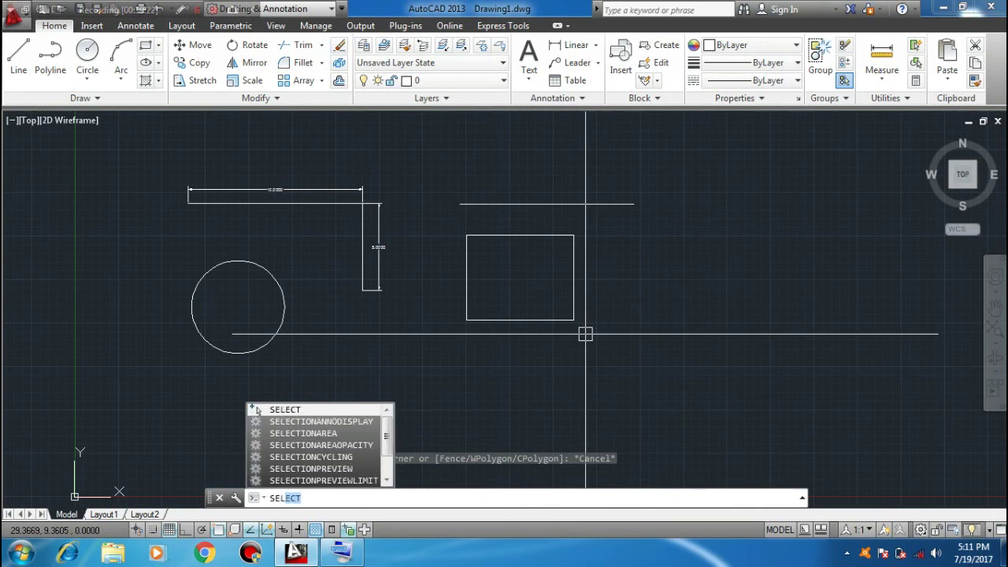
pyautogui.press('Return')
pyautogui.click(572, 270)
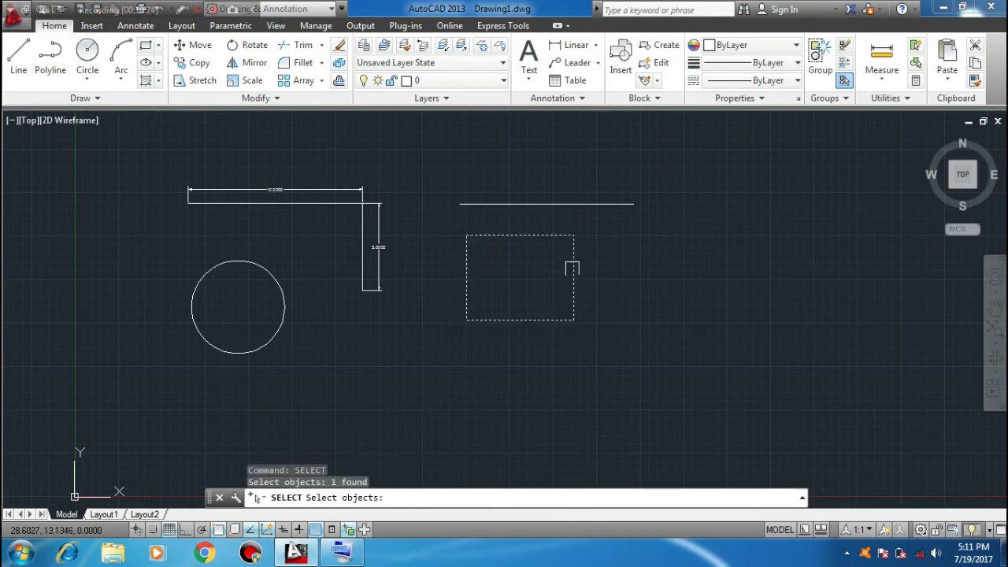
pyautogui.click(569, 208)
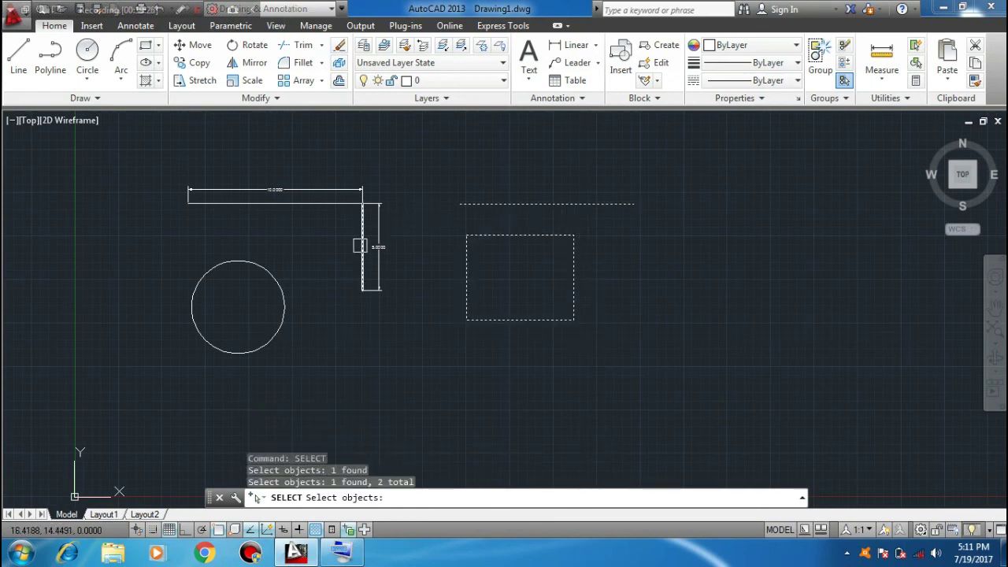
pyautogui.click(361, 255)
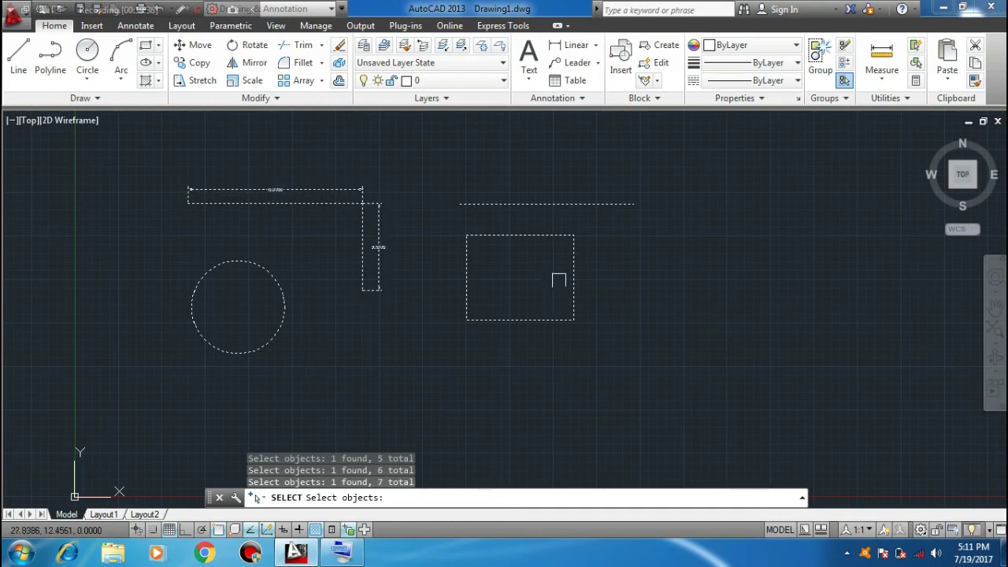
pyautogui.click(676, 197)
pyautogui.click(541, 349)
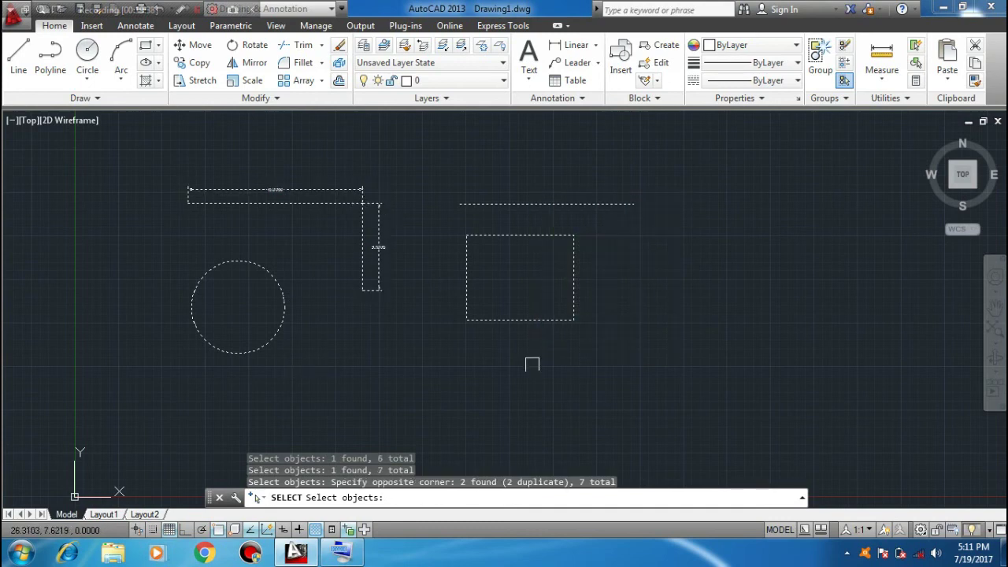